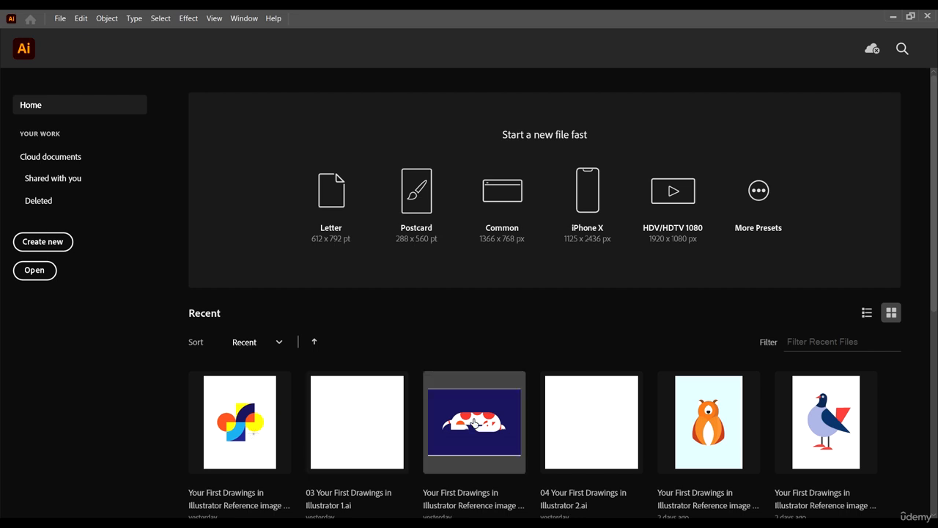
pyautogui.scroll(-4, 572, 432)
pyautogui.scroll(4, 606, 418)
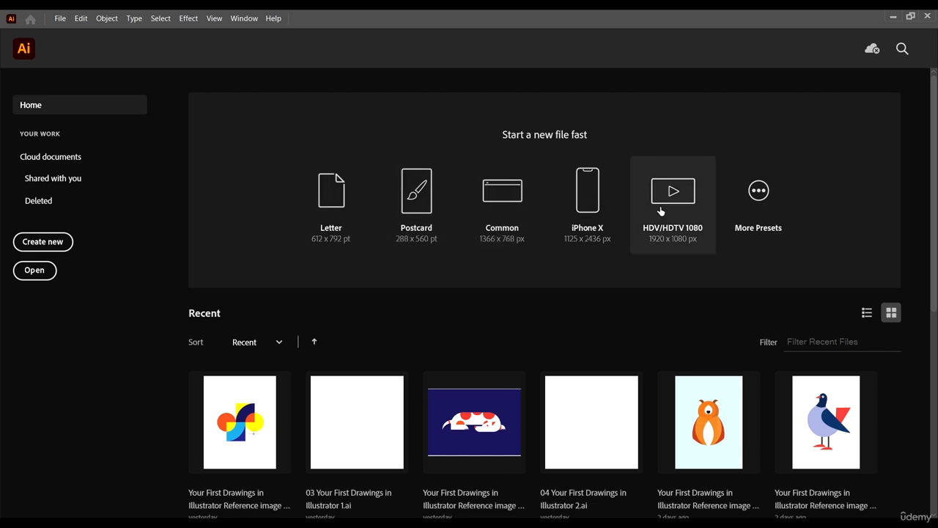
pyautogui.click(758, 189)
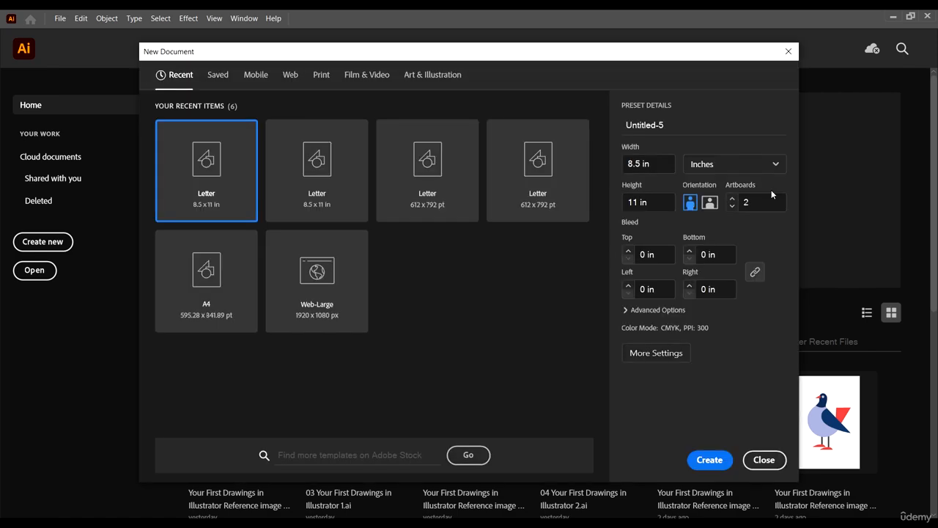
pyautogui.click(787, 52)
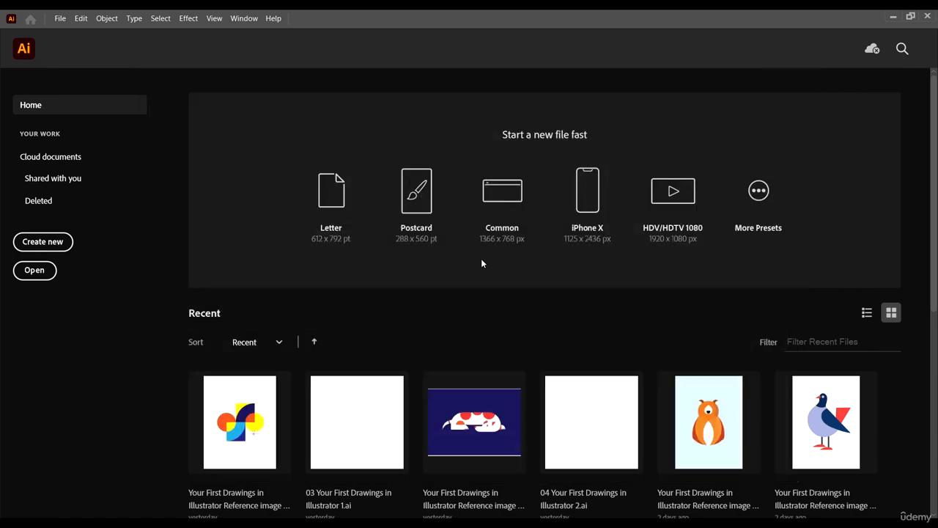
# Start a new document and choose the Letter preset from the Print category.
pyautogui.click(53, 242)
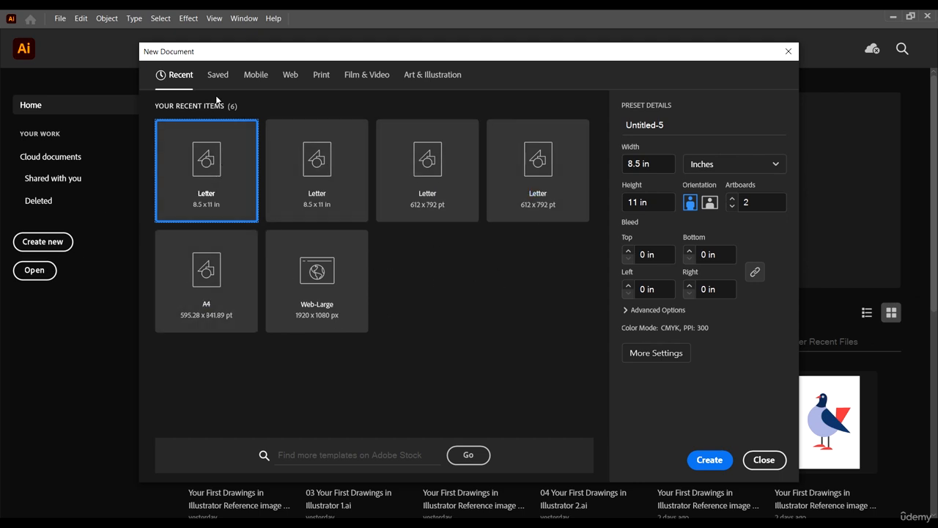
pyautogui.click(321, 74)
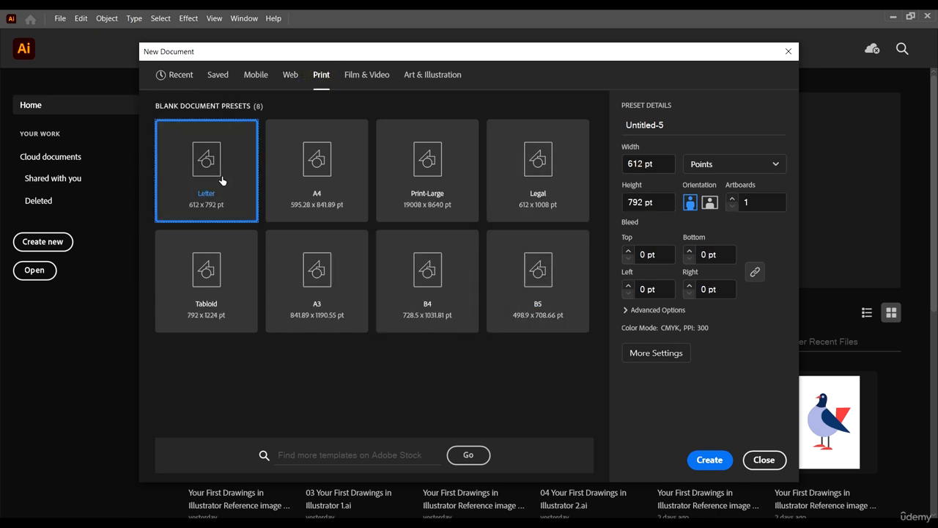
pyautogui.click(217, 166)
# Look through the Film & Video and Art & Illustration presets and return to the Print presets.
pyautogui.click(365, 76)
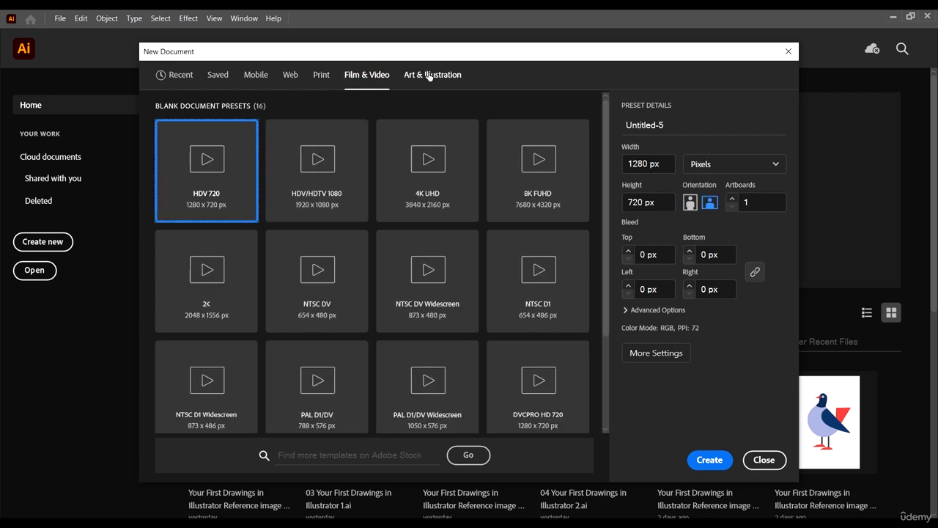
pyautogui.click(430, 75)
pyautogui.click(362, 76)
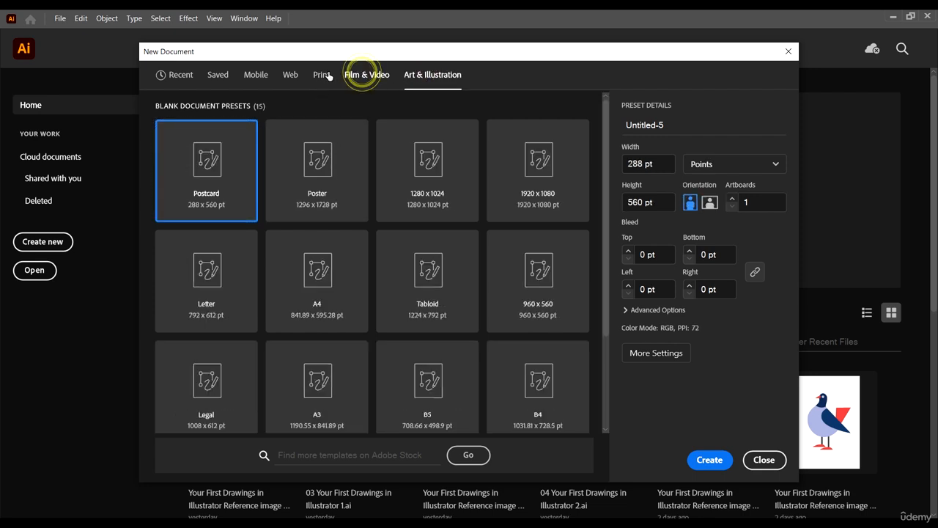
pyautogui.click(323, 76)
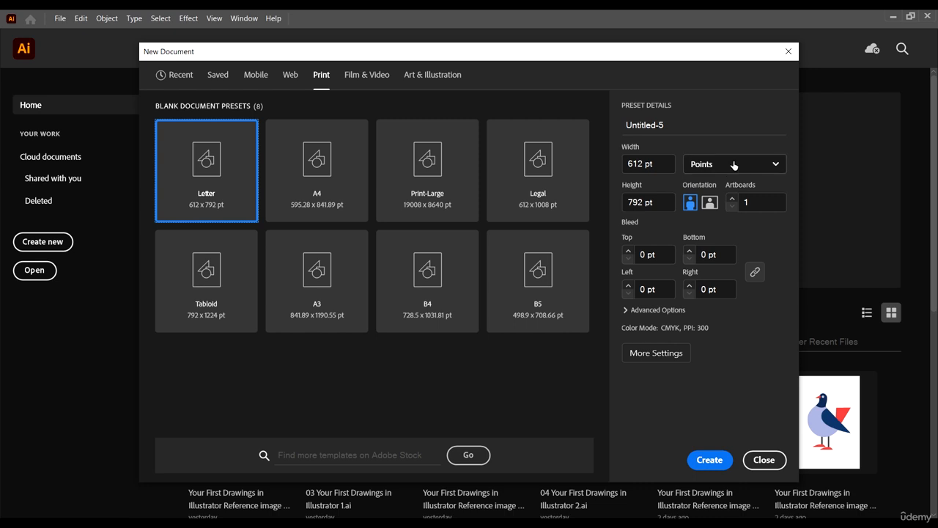
# Name the new document "New".
pyautogui.click(668, 125)
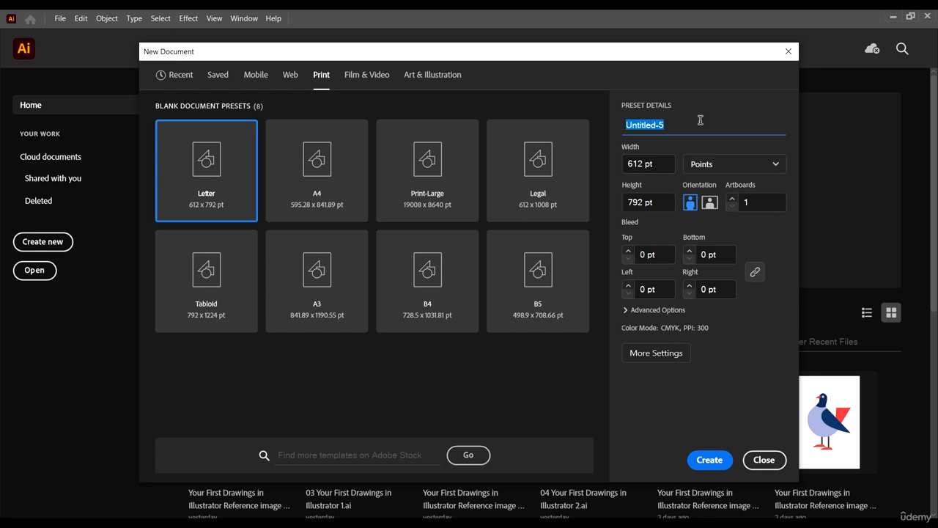
pyautogui.write('New')
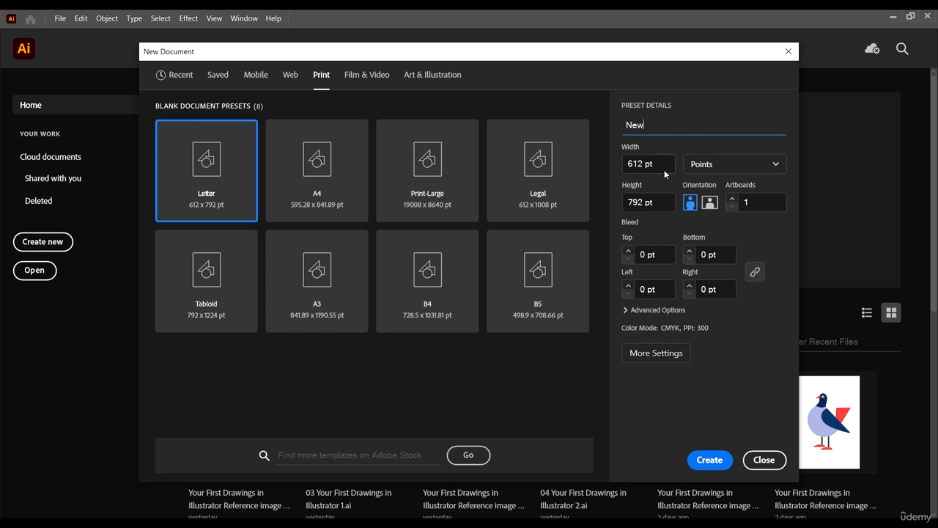
pyautogui.click(664, 164)
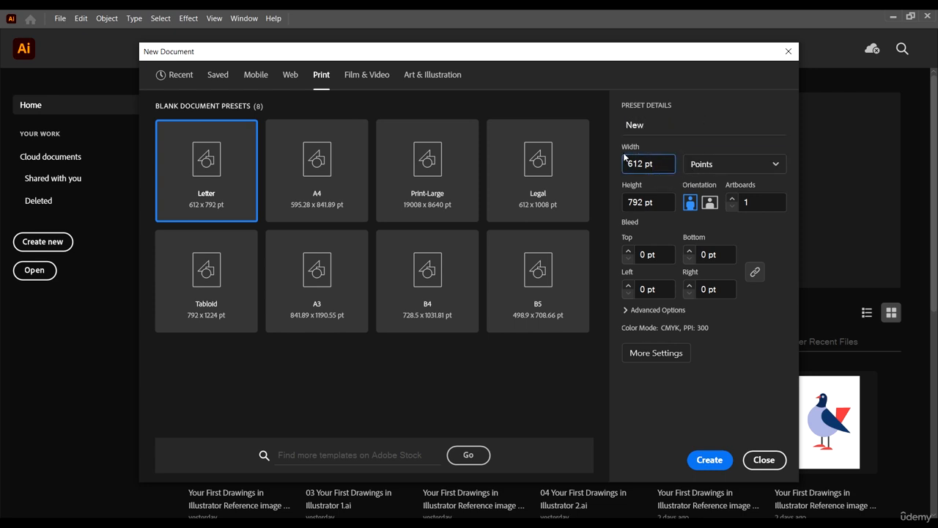
# Try Pixels, Picas, Inches, Feet, and Feet & Inches as the new document's measurement unit.
pyautogui.click(732, 163)
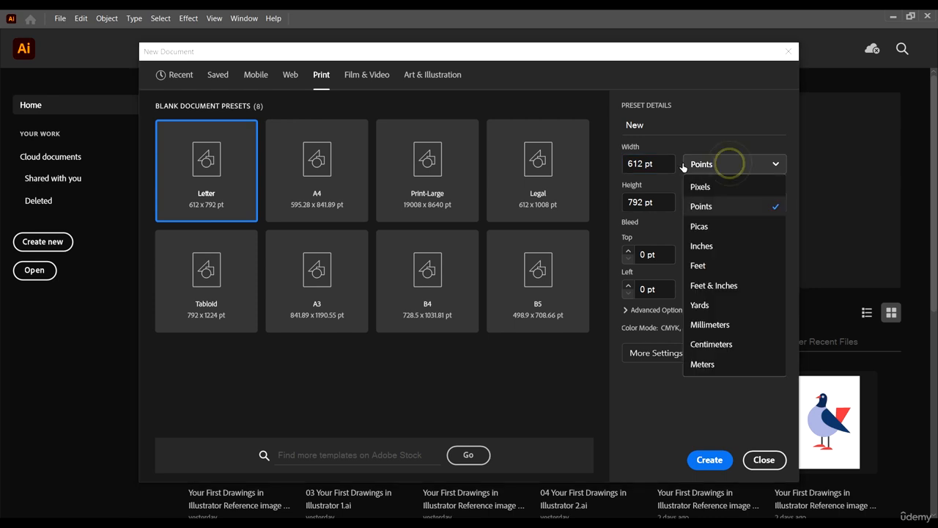
pyautogui.click(723, 189)
pyautogui.click(719, 163)
pyautogui.click(712, 226)
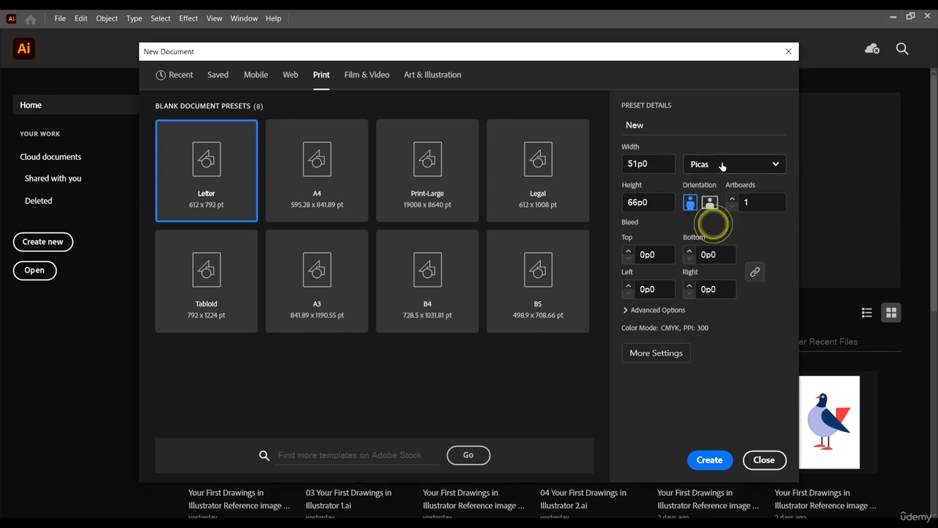
pyautogui.click(723, 164)
pyautogui.click(720, 245)
pyautogui.click(725, 161)
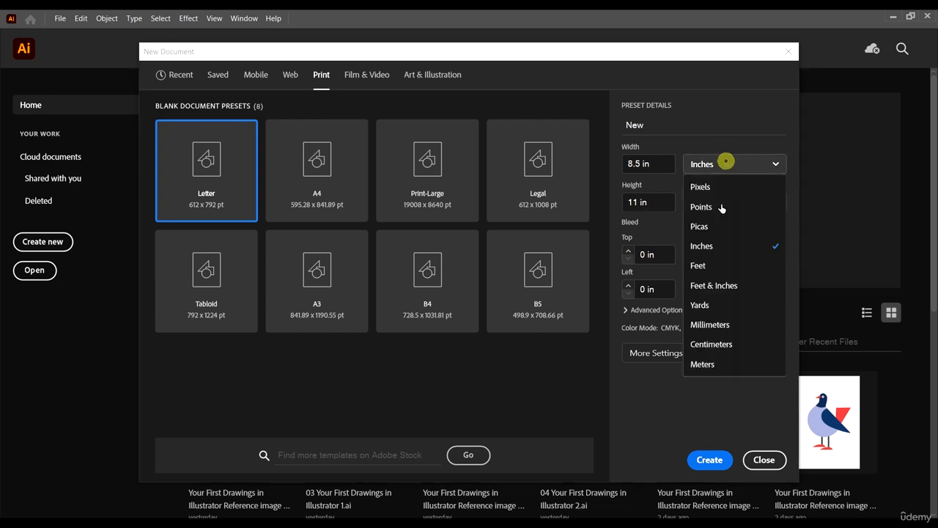
pyautogui.click(725, 268)
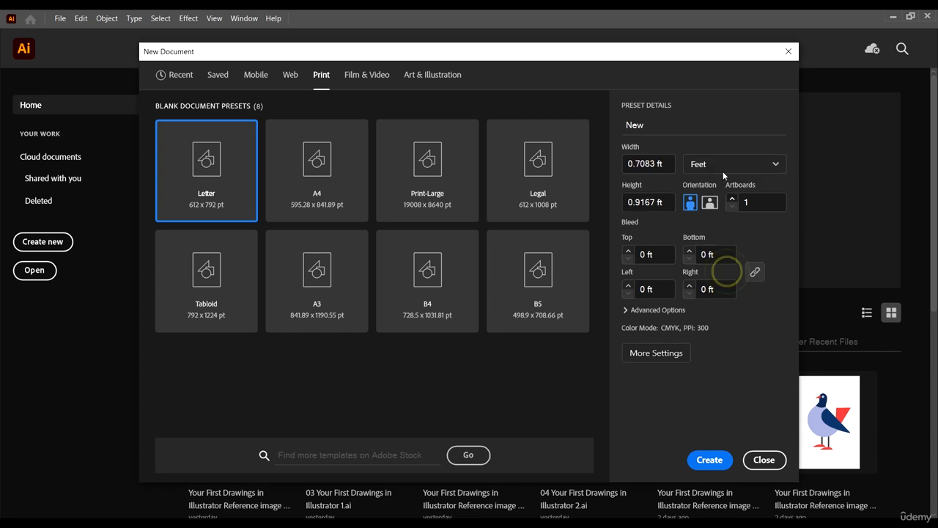
pyautogui.click(720, 163)
pyautogui.click(724, 286)
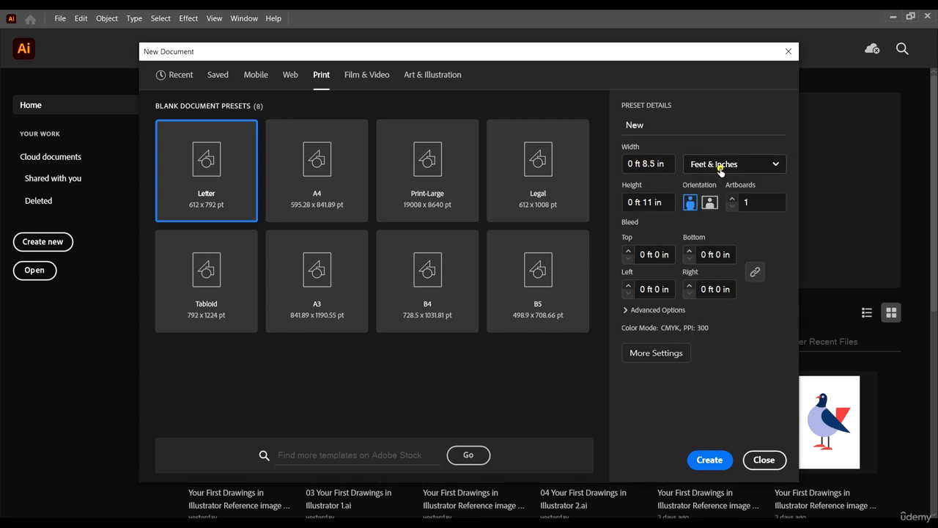
# Set the new document's measurement unit to Inches.
pyautogui.click(720, 164)
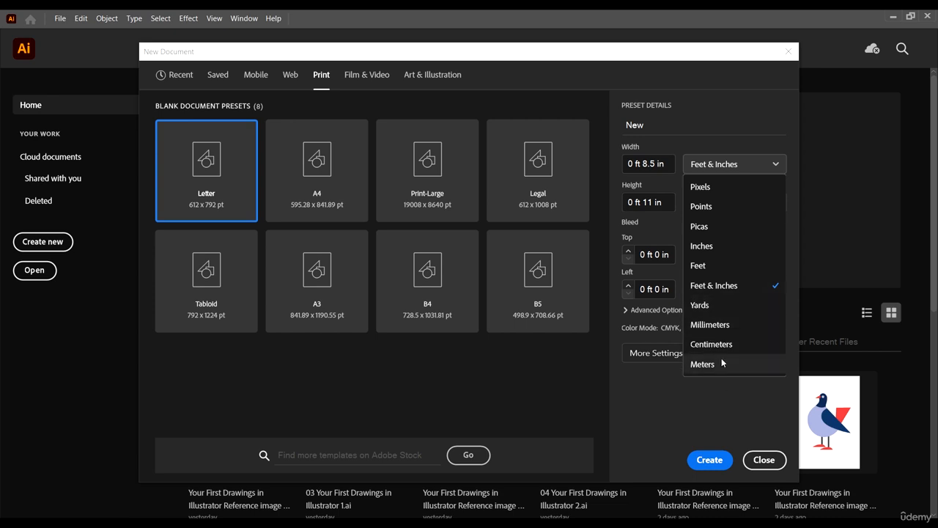
pyautogui.click(713, 248)
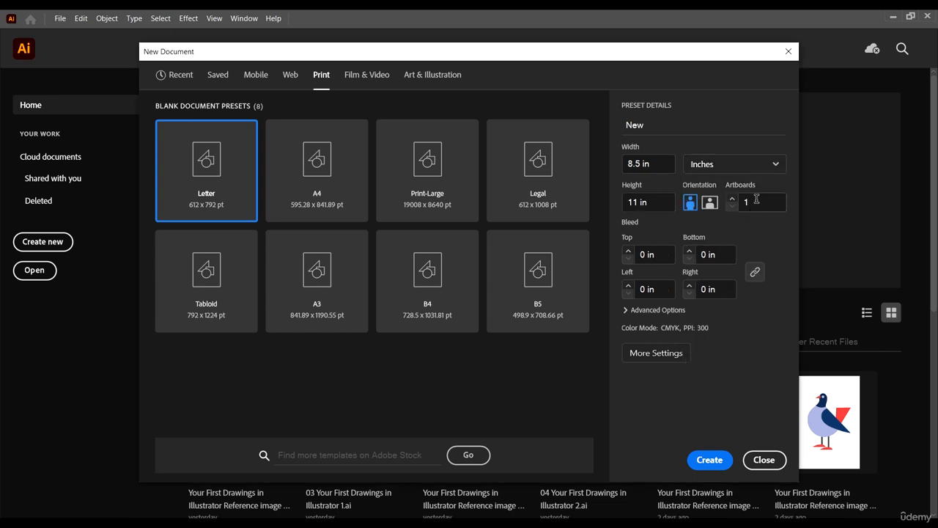
pyautogui.doubleClick(754, 198)
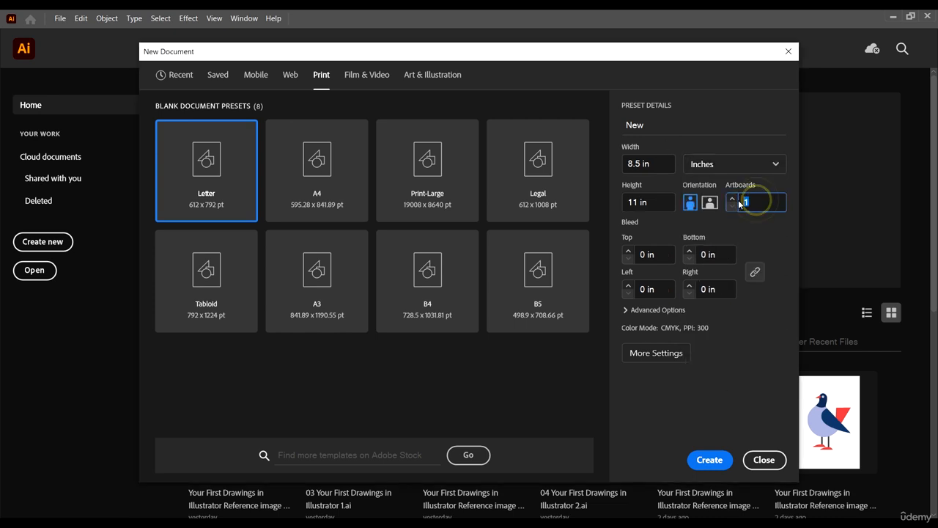
pyautogui.click(760, 238)
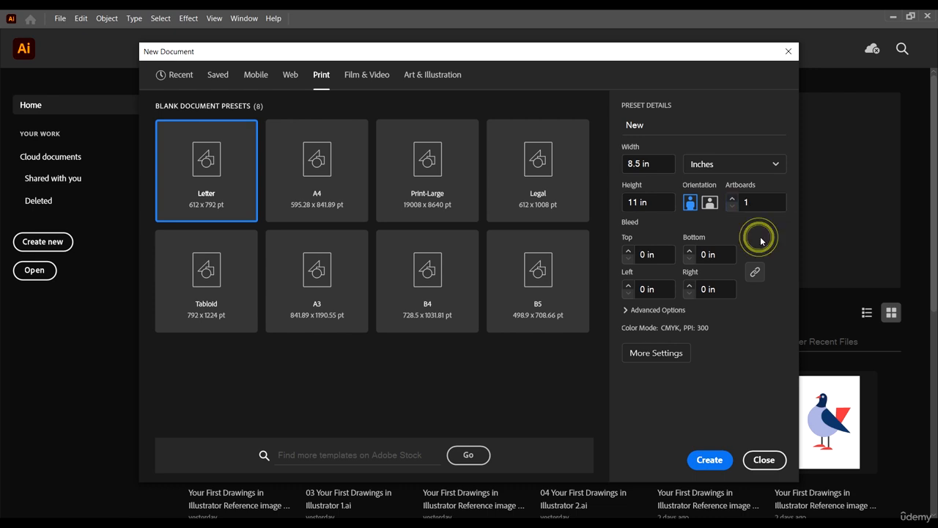
# Try landscape orientation, set it back to portrait, and create the document.
pyautogui.click(711, 205)
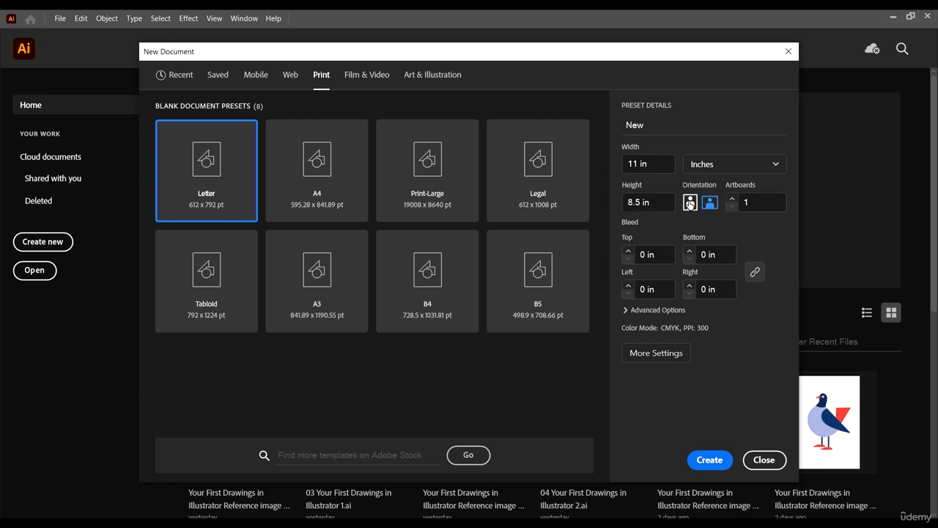
pyautogui.click(690, 204)
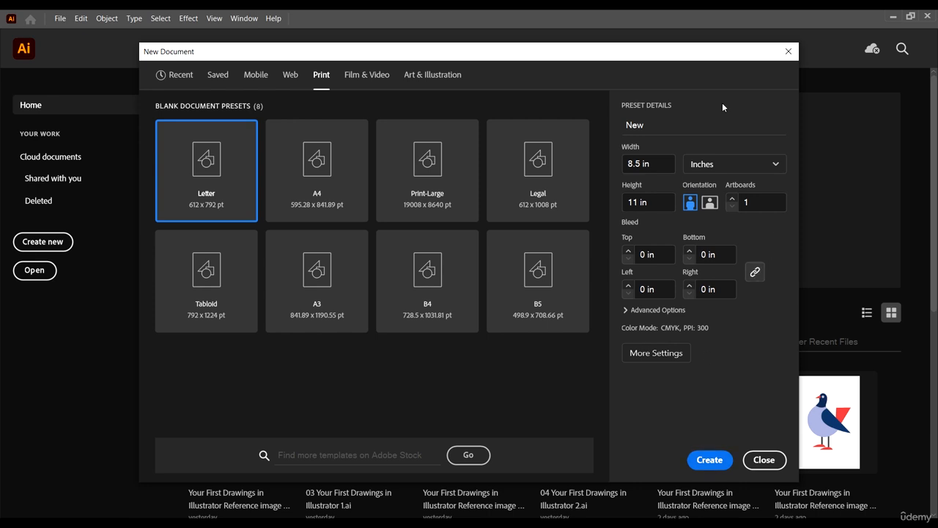
pyautogui.moveTo(551, 63); pyautogui.dragTo(584, 49)
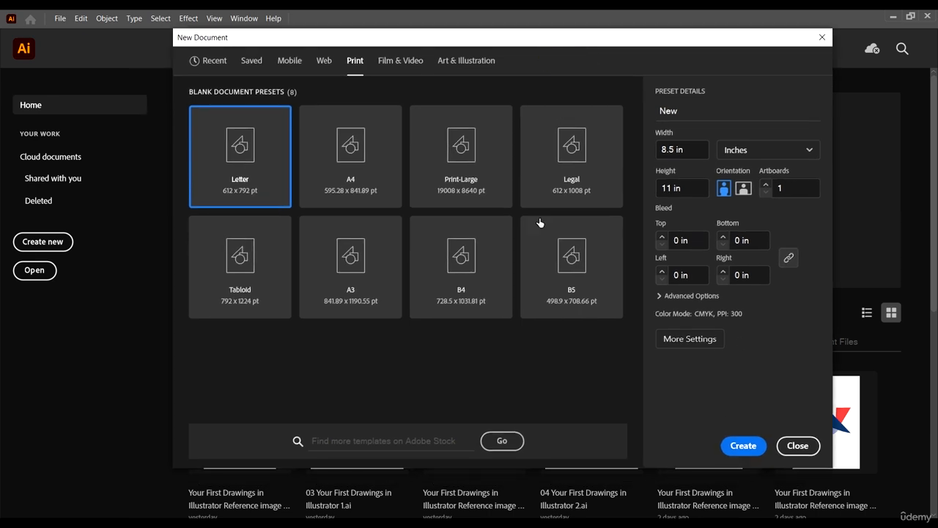
pyautogui.click(747, 447)
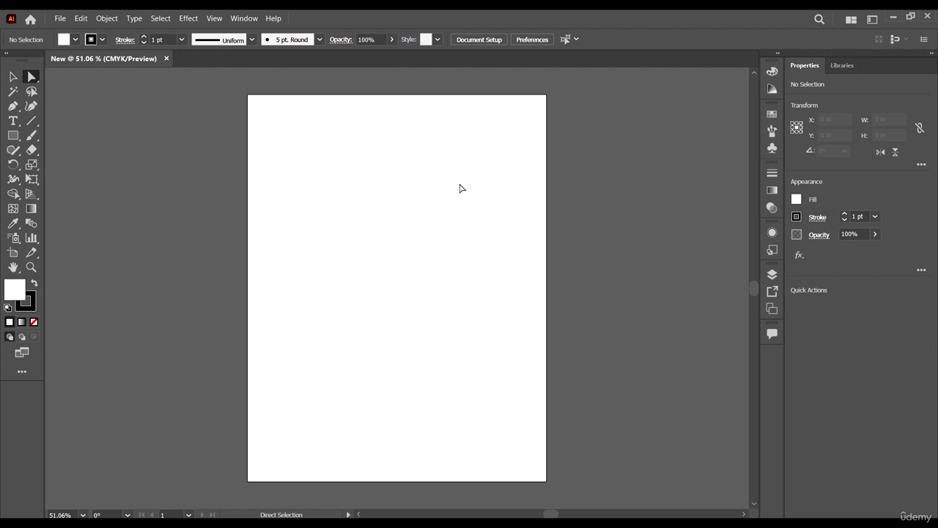
# Activate the Selection tool with nothing selected on the blank artboard.
pyautogui.click(13, 76)
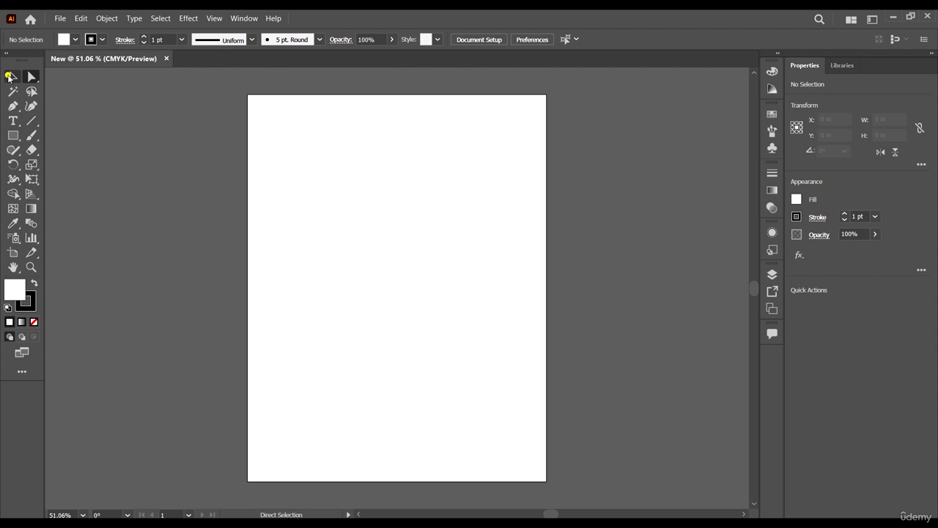
pyautogui.click(410, 229)
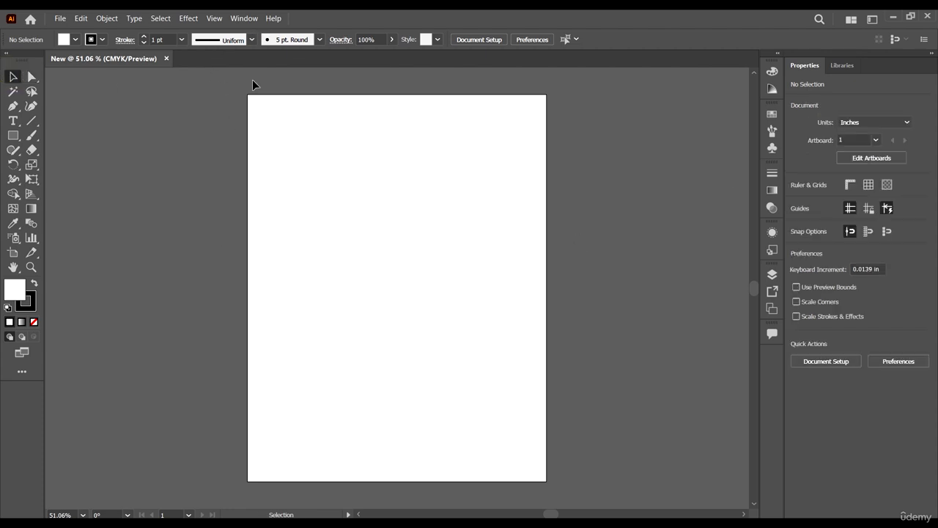
pyautogui.click(500, 185)
pyautogui.click(478, 186)
# Set the workspace to Essentials Classic and reset it to its default layout.
pyautogui.click(230, 23)
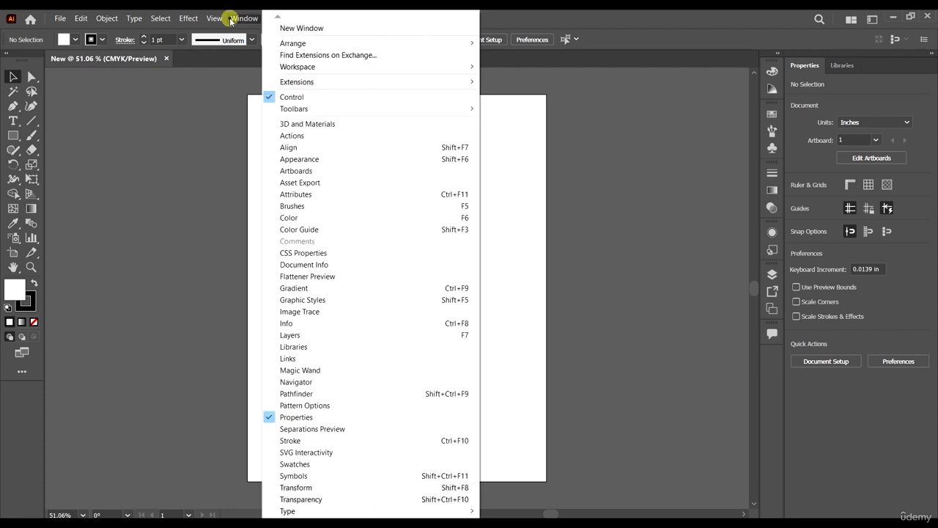
pyautogui.moveTo(425, 68)
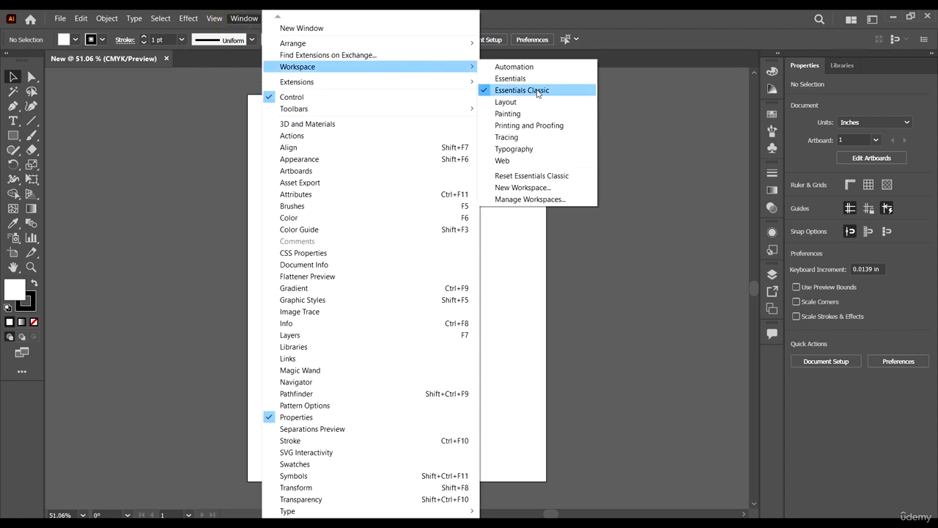
pyautogui.click(537, 90)
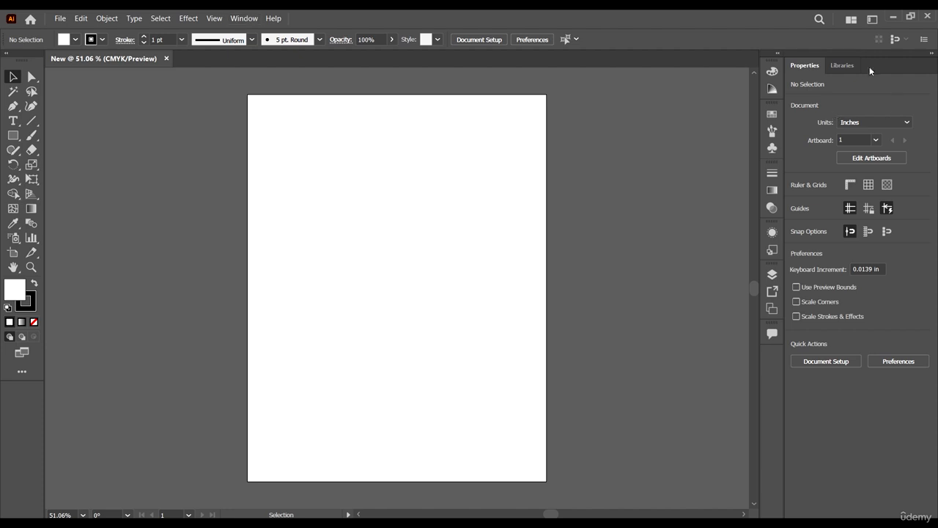
pyautogui.click(240, 19)
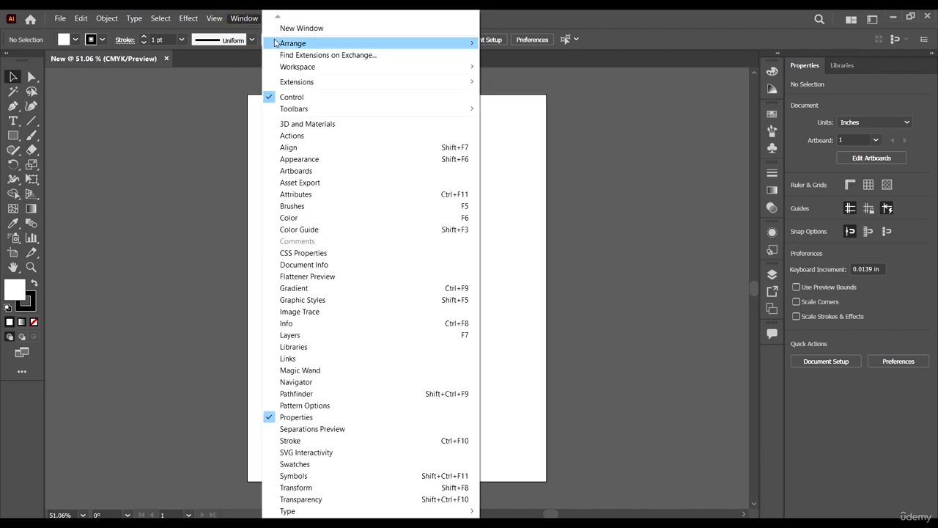
pyautogui.moveTo(323, 72)
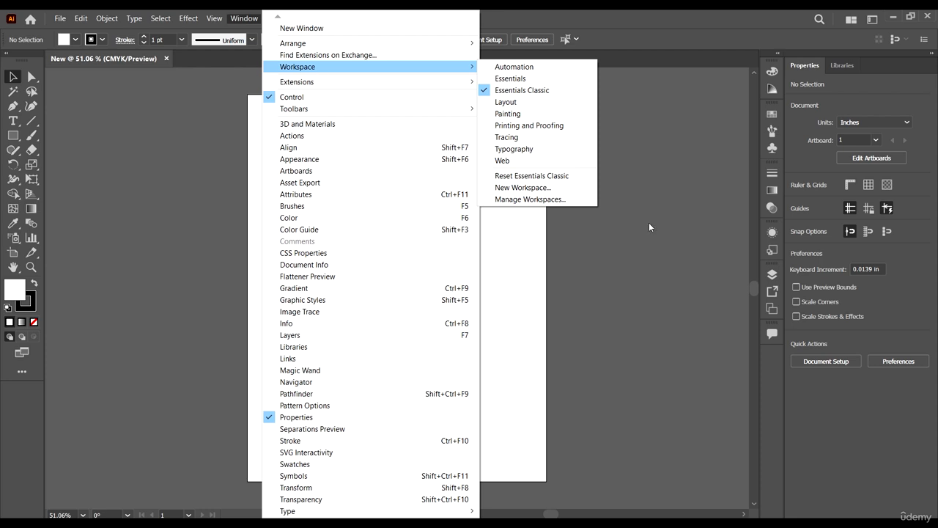
pyautogui.click(543, 182)
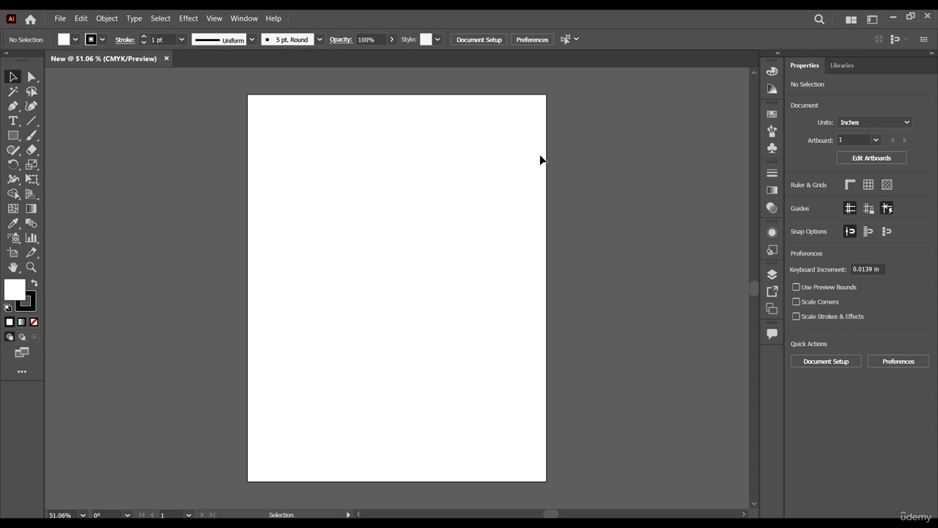
# Look at the Libraries content and return to the document's Properties.
pyautogui.click(818, 67)
pyautogui.click(841, 67)
pyautogui.click(803, 65)
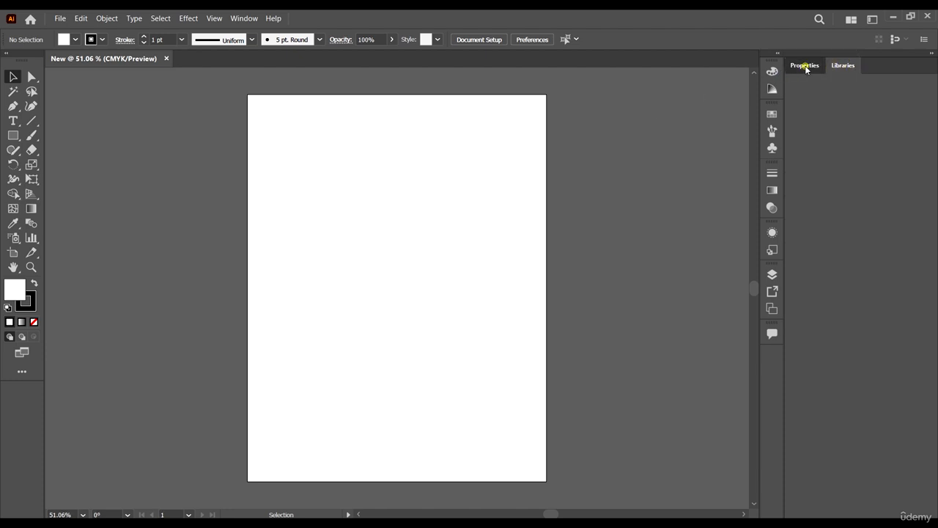
pyautogui.click(812, 68)
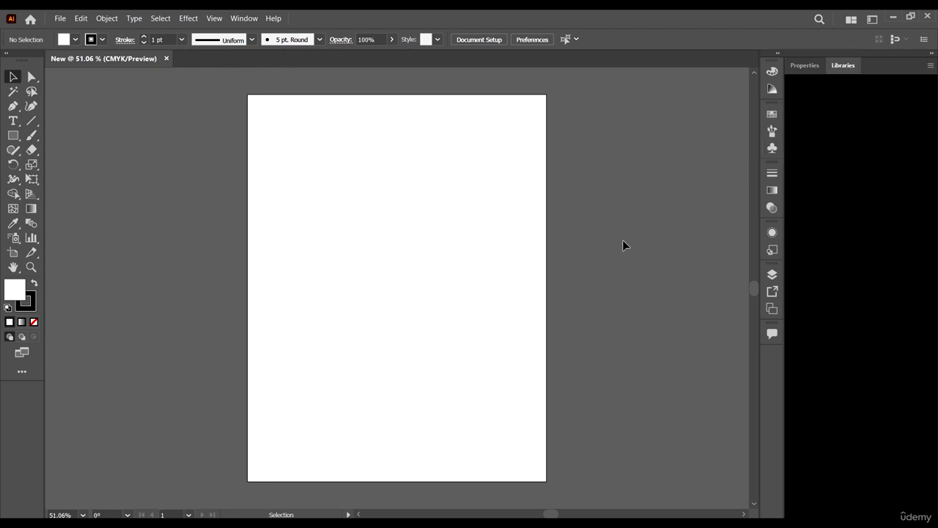
pyautogui.click(804, 65)
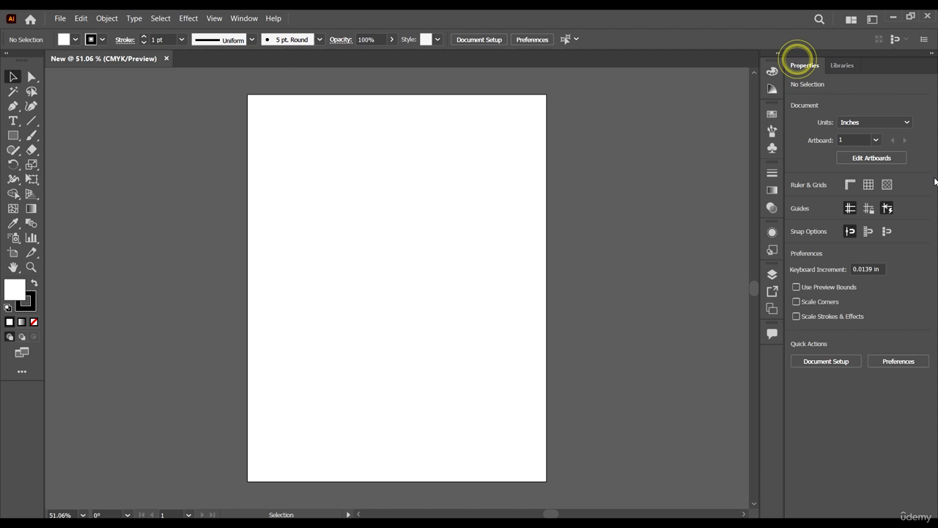
# Review the unit options available in the document's properties, keeping Inches.
pyautogui.click(437, 195)
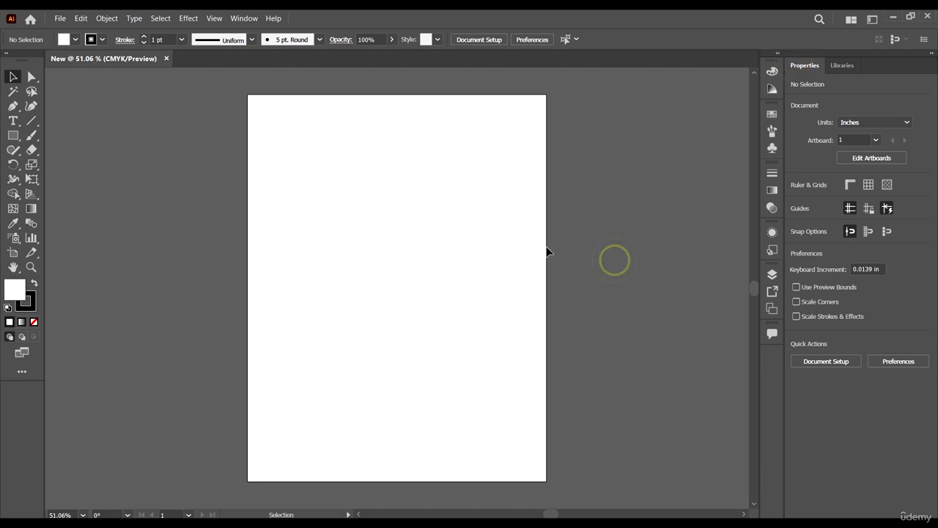
pyautogui.click(502, 256)
pyautogui.click(888, 124)
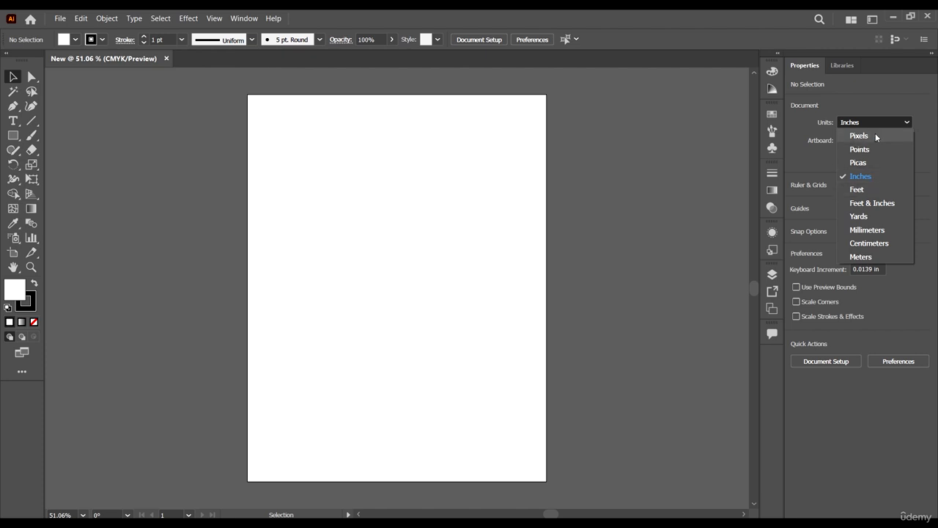
pyautogui.click(894, 94)
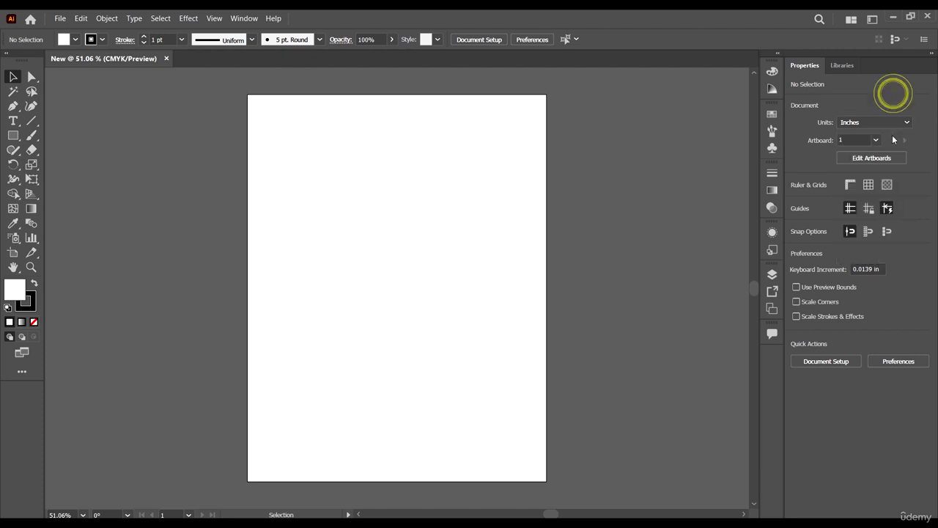
# Enter artboard editing and reshape the Letter artboard freehand to a landscape of about 12.89 × 9.65 in.
pyautogui.click(854, 139)
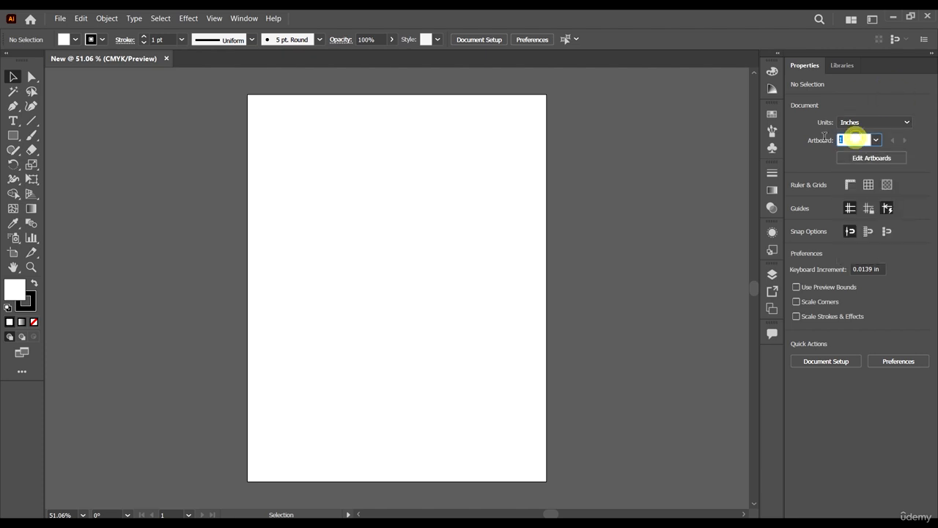
pyautogui.click(909, 148)
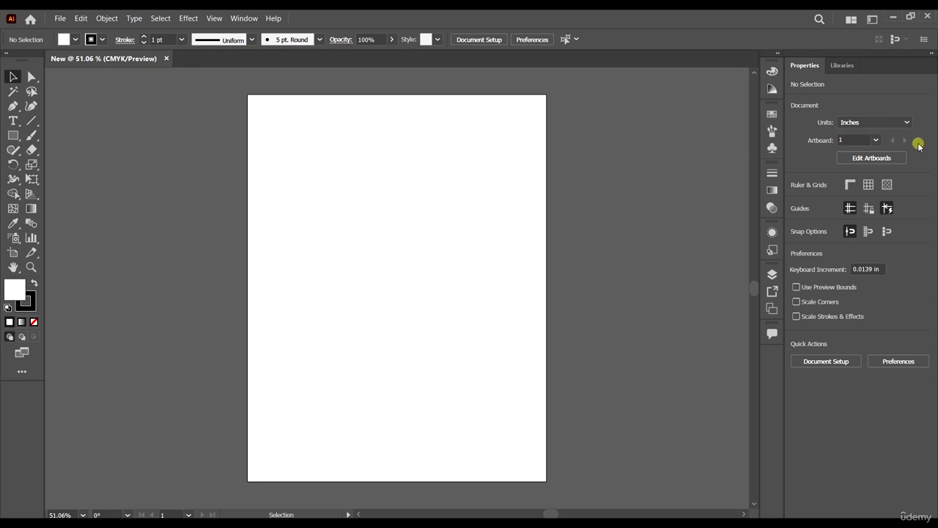
pyautogui.click(854, 159)
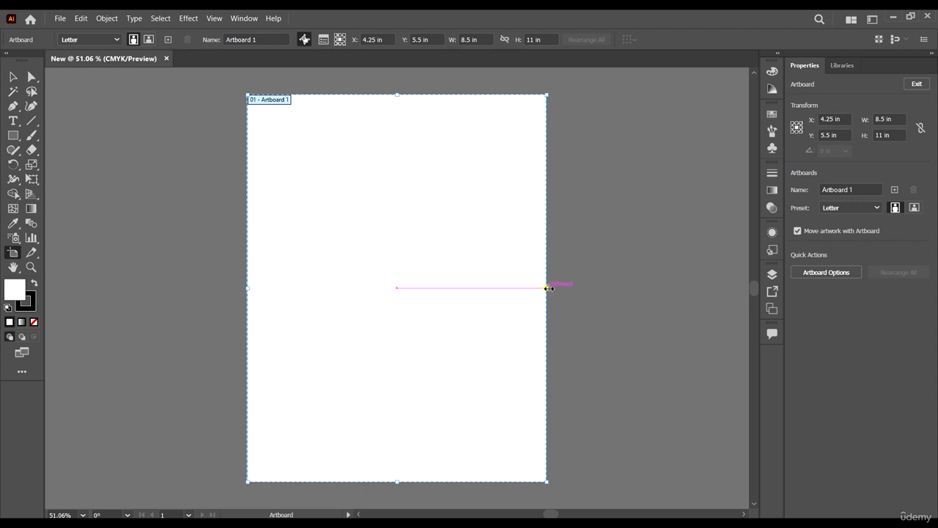
pyautogui.moveTo(547, 287); pyautogui.dragTo(641, 287)
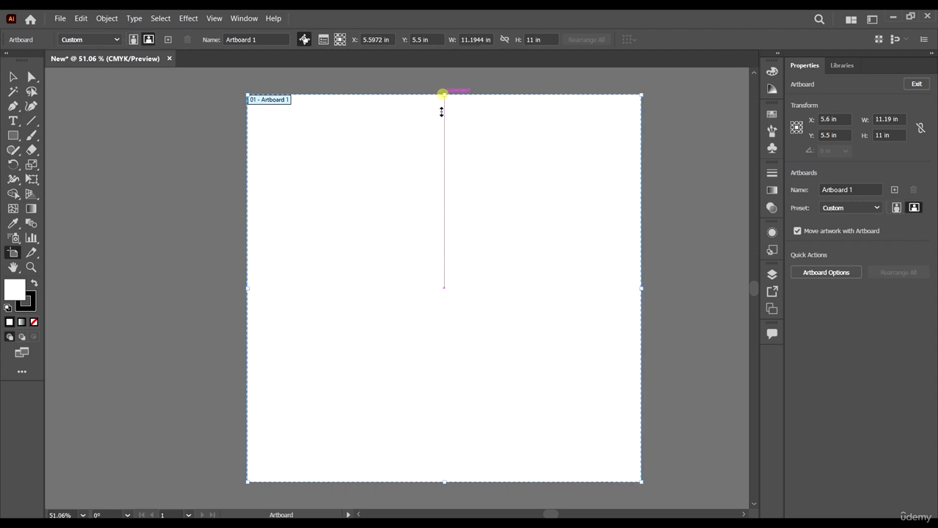
pyautogui.moveTo(444, 95); pyautogui.dragTo(444, 241)
pyautogui.moveTo(249, 366); pyautogui.dragTo(189, 363)
pyautogui.moveTo(316, 369); pyautogui.dragTo(273, 268)
pyautogui.moveTo(377, 143); pyautogui.dragTo(377, 92)
pyautogui.moveTo(373, 381); pyautogui.dragTo(372, 433)
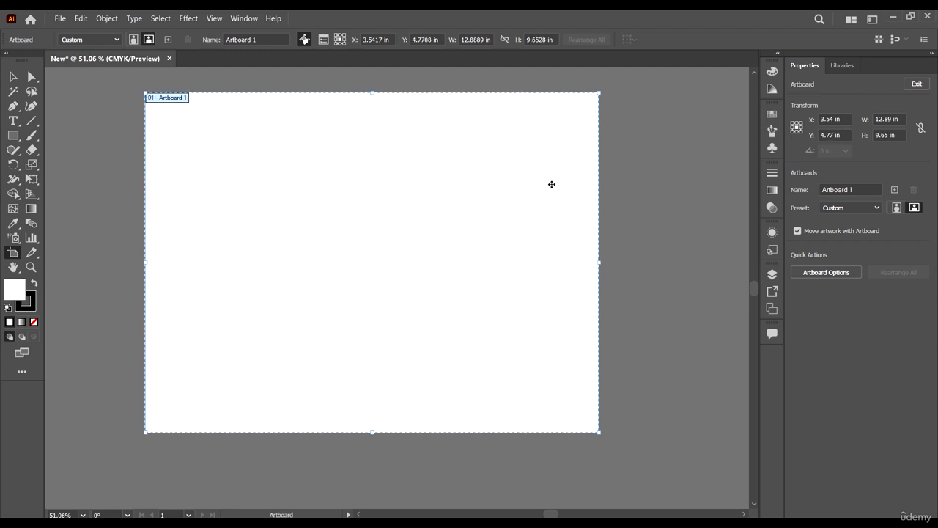
# Resize and reposition Artboard 1 freehand to about 11.69 in wide and 9.54 in high.
pyautogui.moveTo(598, 262); pyautogui.dragTo(493, 262)
pyautogui.moveTo(398, 268); pyautogui.dragTo(450, 310)
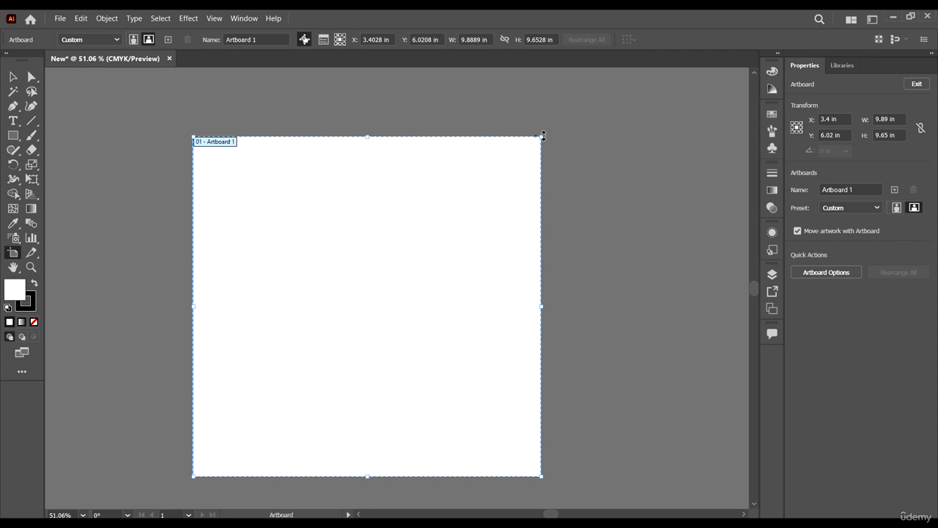
pyautogui.click(540, 135)
pyautogui.click(523, 160)
pyautogui.moveTo(542, 137); pyautogui.dragTo(520, 162)
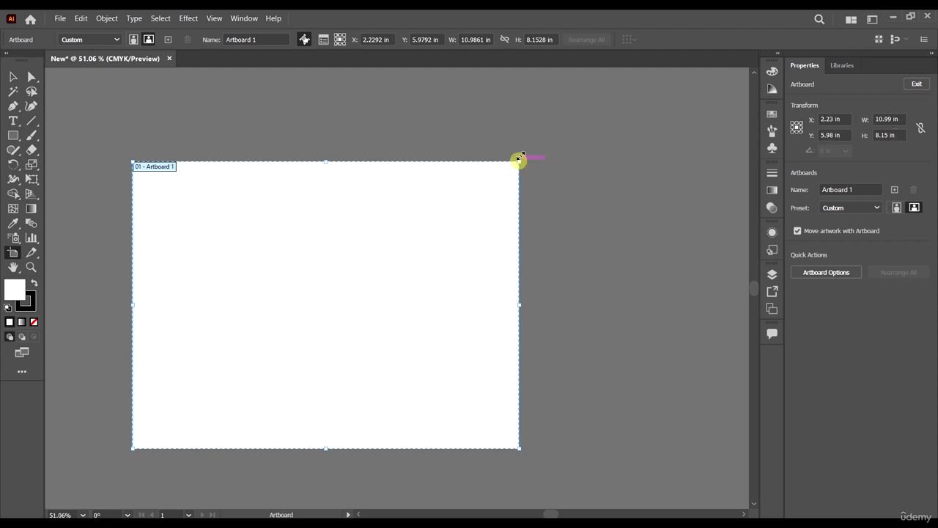
pyautogui.moveTo(520, 162); pyautogui.dragTo(545, 110)
pyautogui.moveTo(458, 211); pyautogui.dragTo(485, 230)
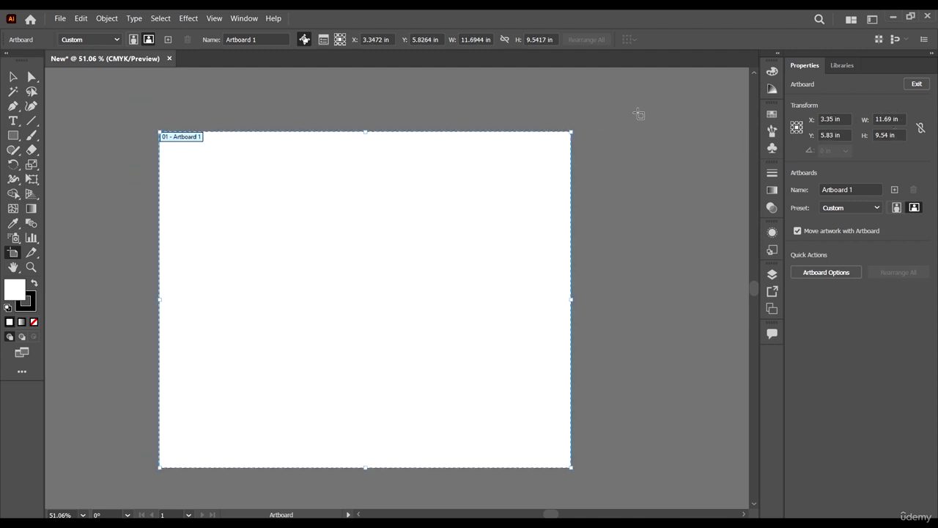
# Draw a second artboard of about 9.38 × 9.43 in to the right of the first, level with its upper edge.
pyautogui.scroll(-1, 506, 183)
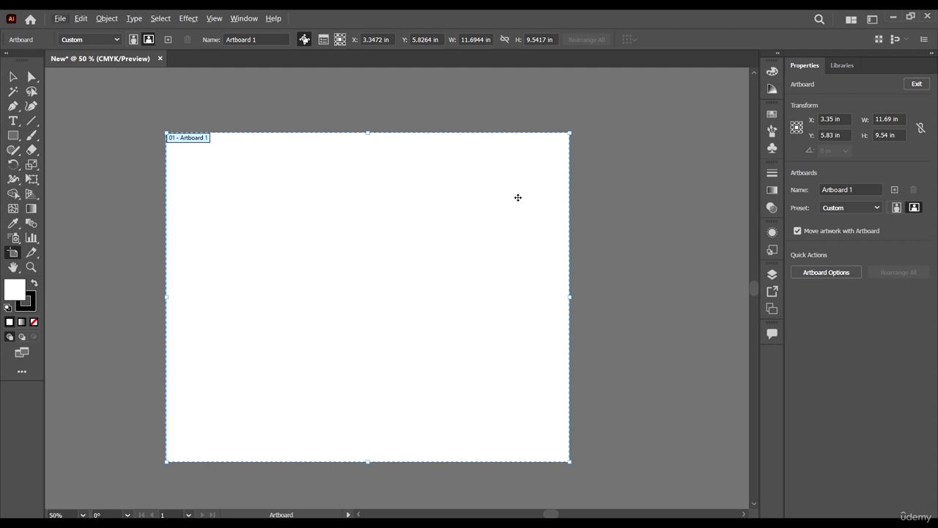
pyautogui.scroll(-1, 156, 249)
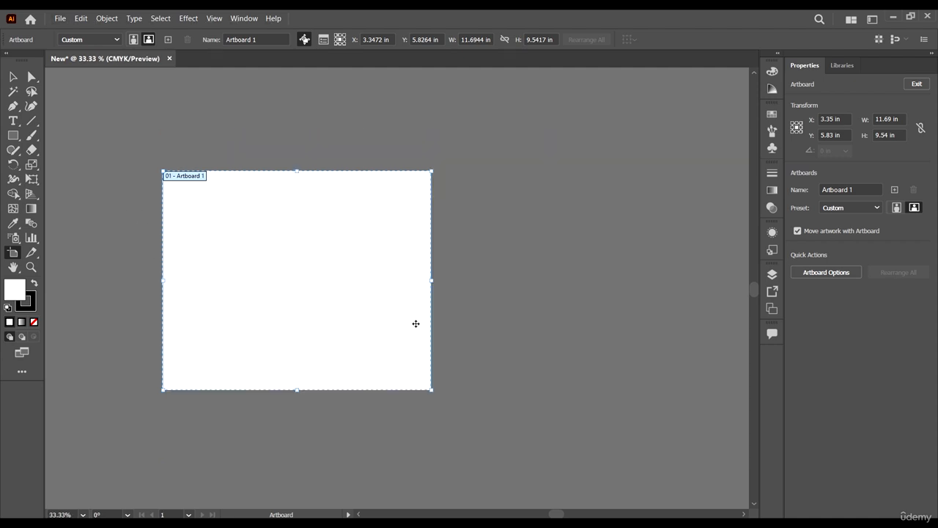
pyautogui.scroll(1, 362, 301)
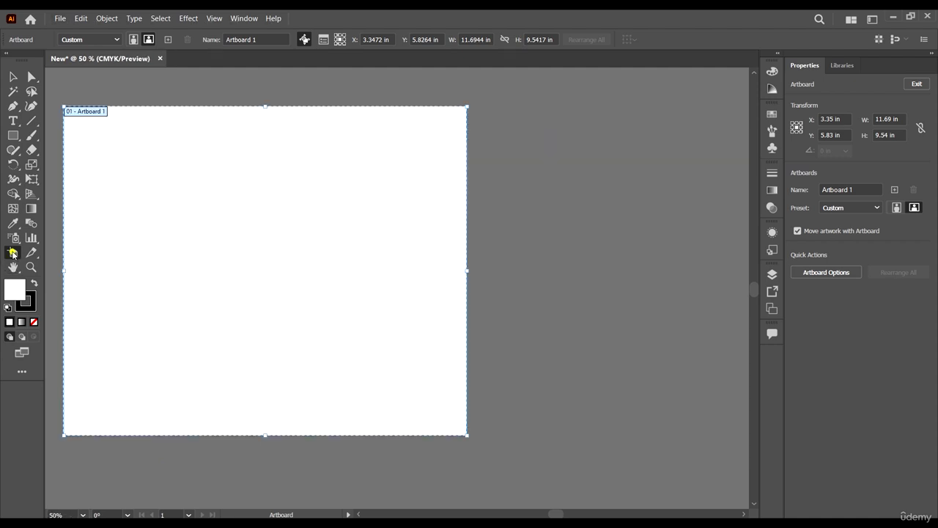
pyautogui.click(14, 255)
pyautogui.scroll(-1, 436, 190)
pyautogui.moveTo(476, 135); pyautogui.dragTo(706, 362)
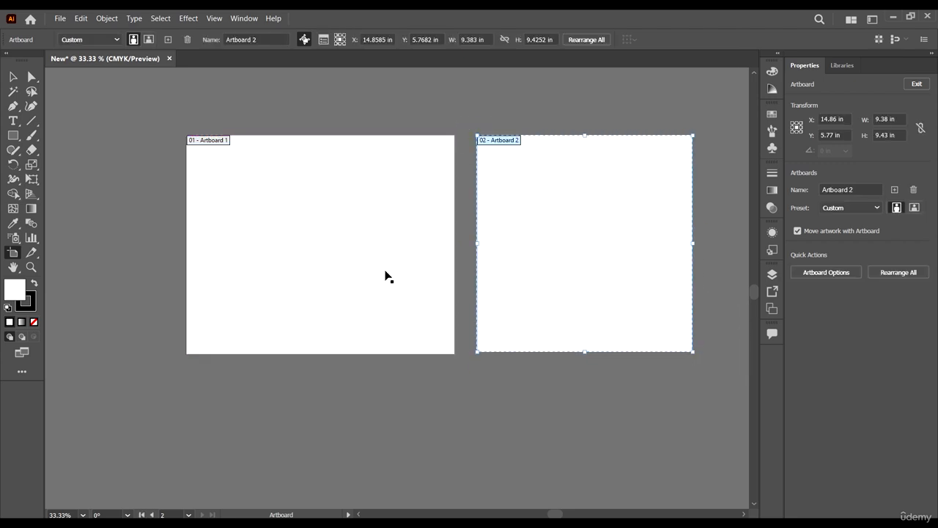
# Draw two more artboards below the existing ones, about 11.69 × 7.74 in under the first and 9.38 × 7.74 in under the second.
pyautogui.scroll(-4, 403, 246)
pyautogui.scroll(3, 497, 107)
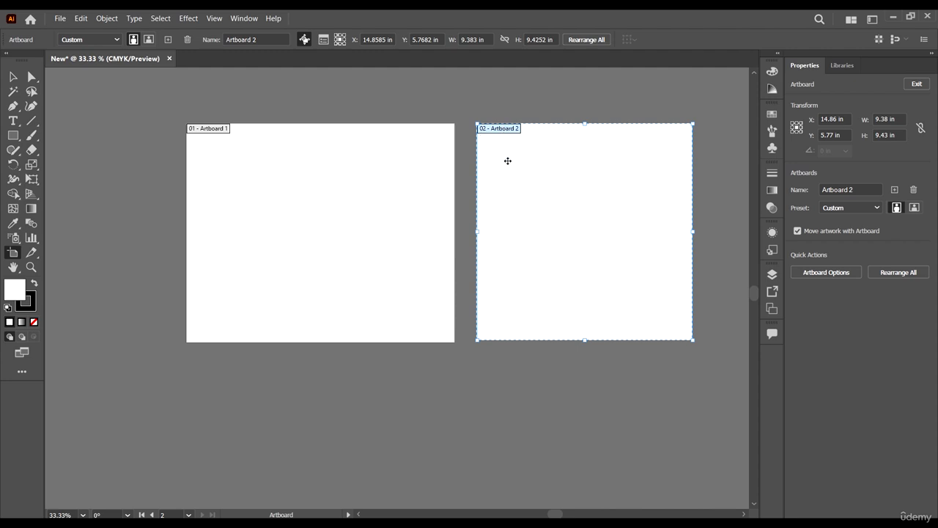
pyautogui.scroll(-1, 372, 173)
pyautogui.moveTo(230, 309); pyautogui.dragTo(432, 443)
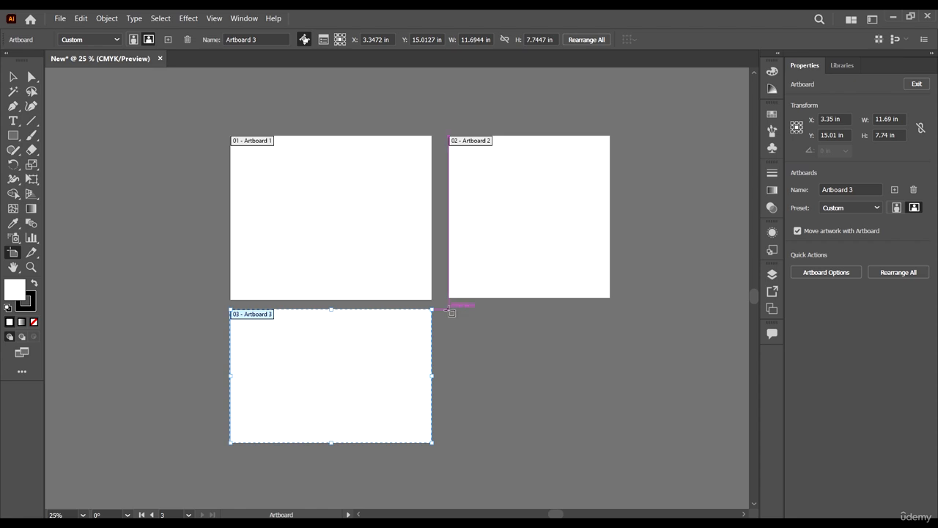
pyautogui.moveTo(448, 308); pyautogui.dragTo(611, 442)
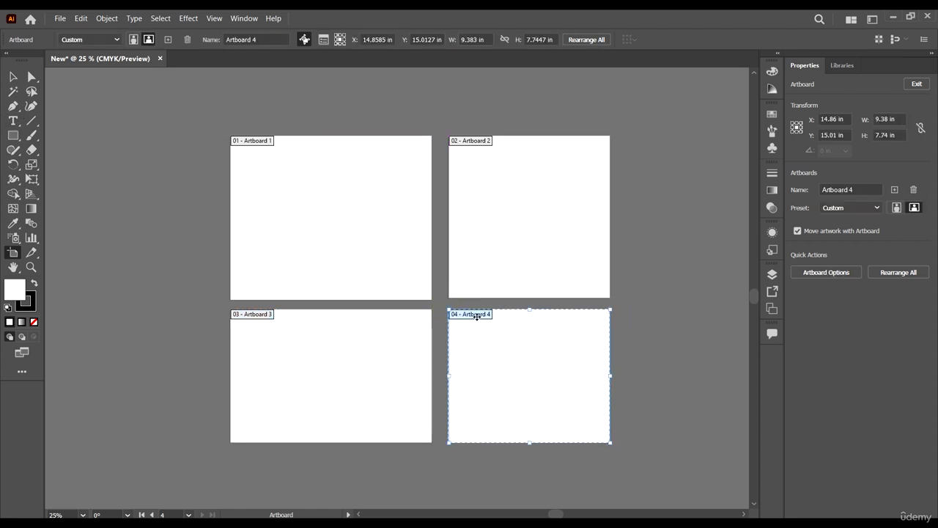
# Leave artboard editing by switching to the Selection tool, with all four artboards in view.
pyautogui.scroll(-2, 454, 245)
pyautogui.scroll(2, 400, 237)
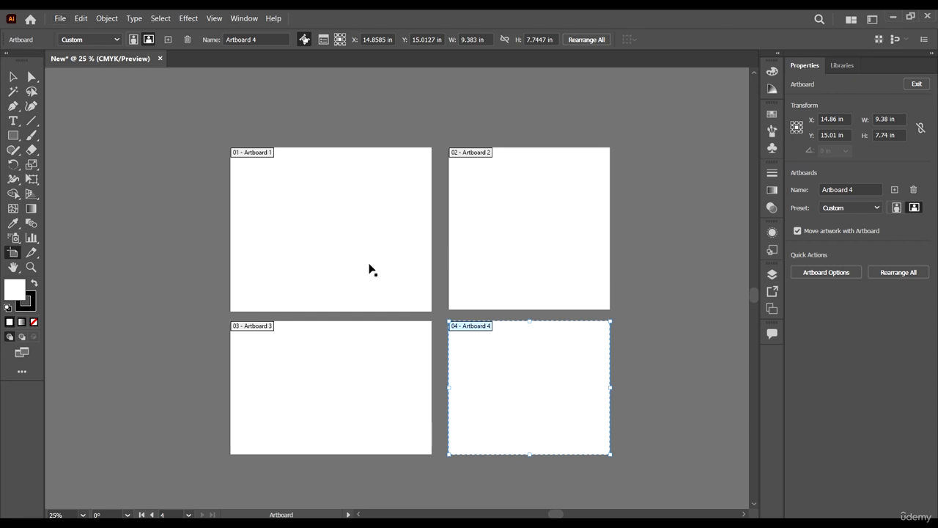
pyautogui.scroll(1, 368, 269)
pyautogui.scroll(1, 381, 258)
pyautogui.scroll(-2, 338, 231)
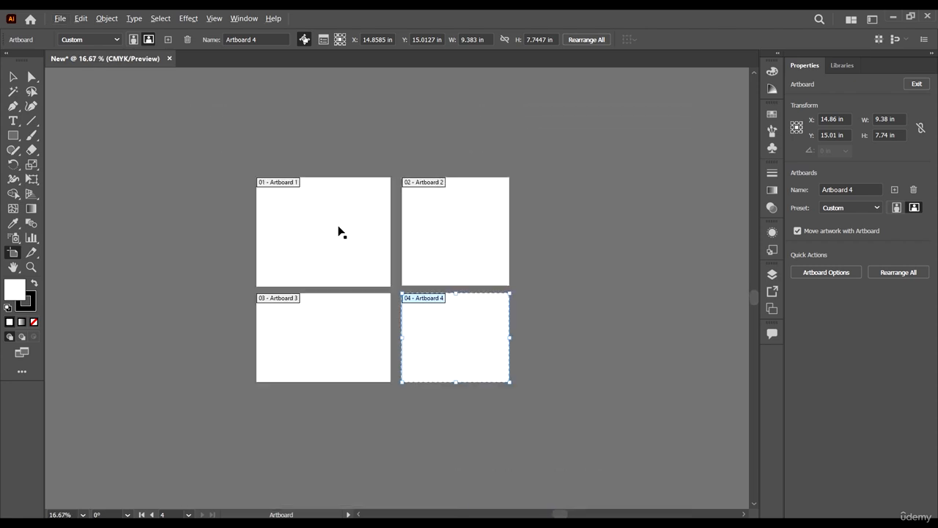
pyautogui.scroll(1, 346, 289)
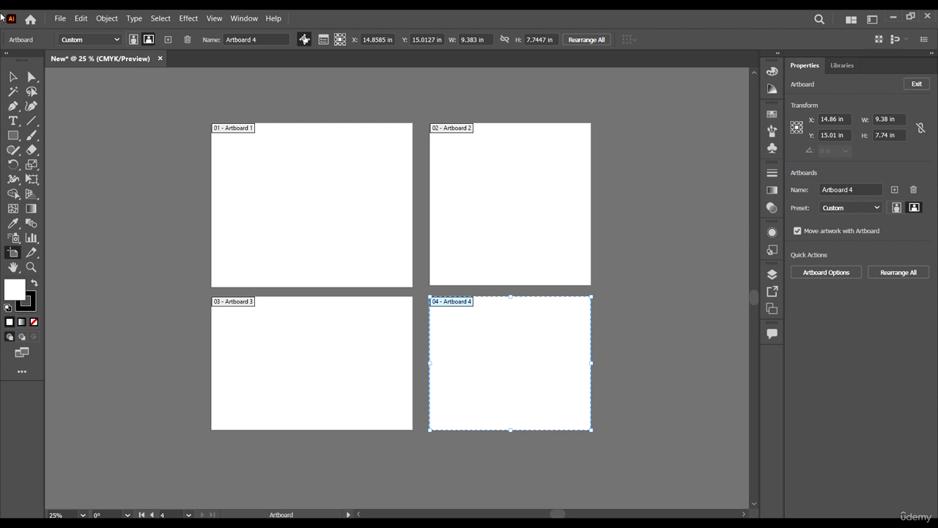
pyautogui.click(13, 77)
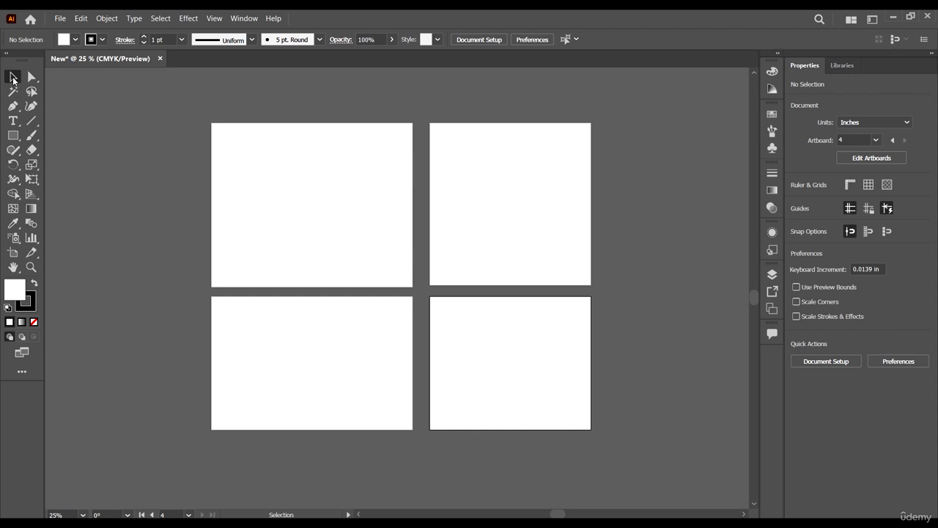
# Make artboards 2, 1, 3 and 4 active by selecting their areas, and check the artboard number in the document properties.
pyautogui.click(433, 222)
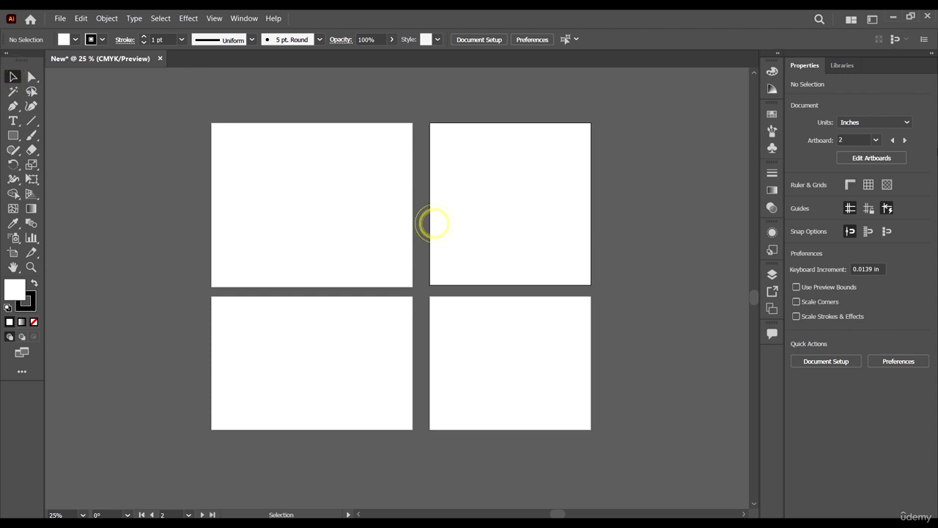
pyautogui.click(335, 174)
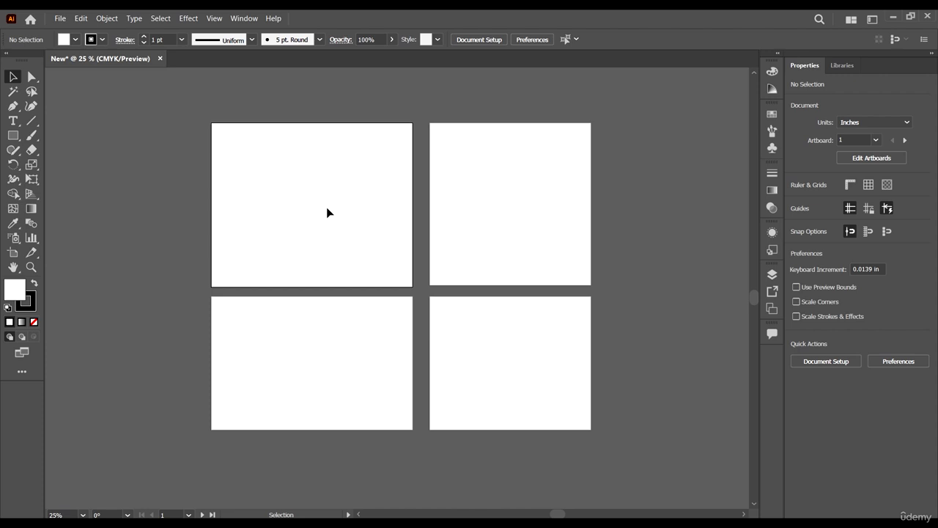
pyautogui.click(296, 189)
pyautogui.click(861, 139)
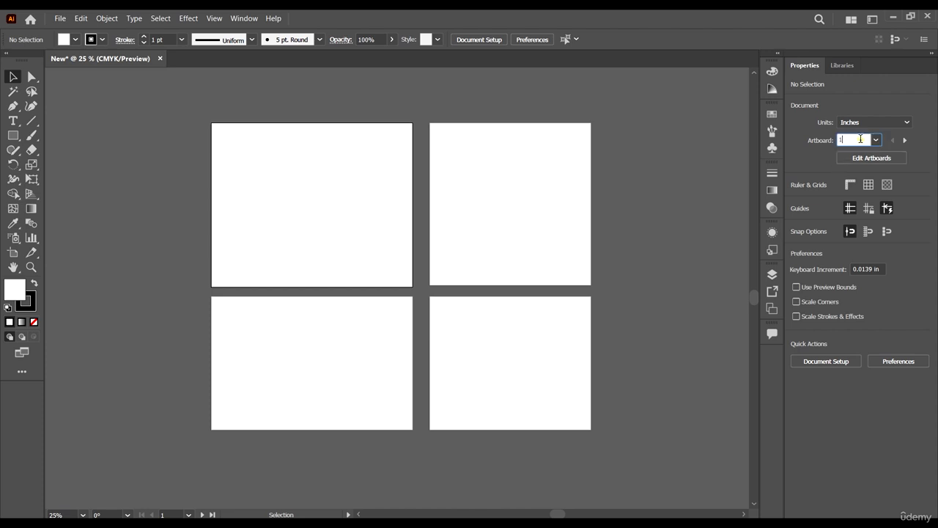
pyautogui.click(503, 189)
pyautogui.click(859, 140)
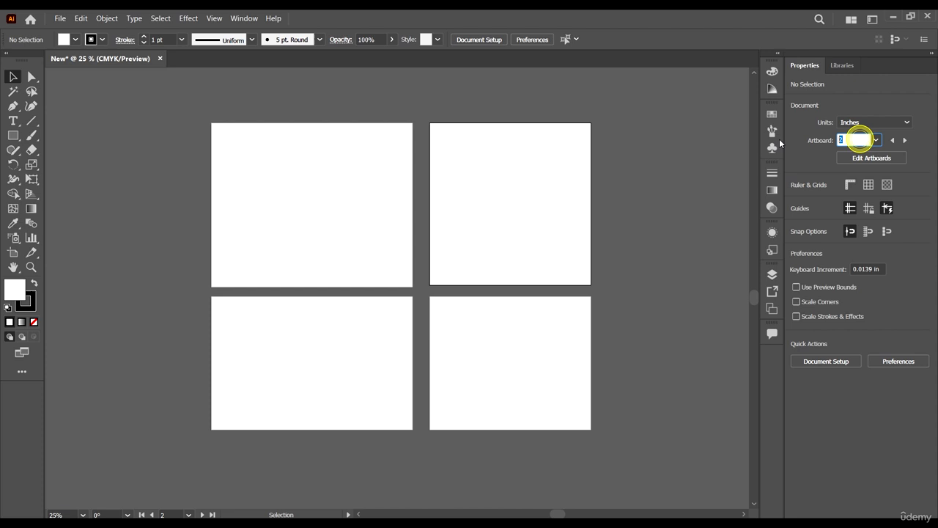
pyautogui.click(365, 332)
pyautogui.click(549, 364)
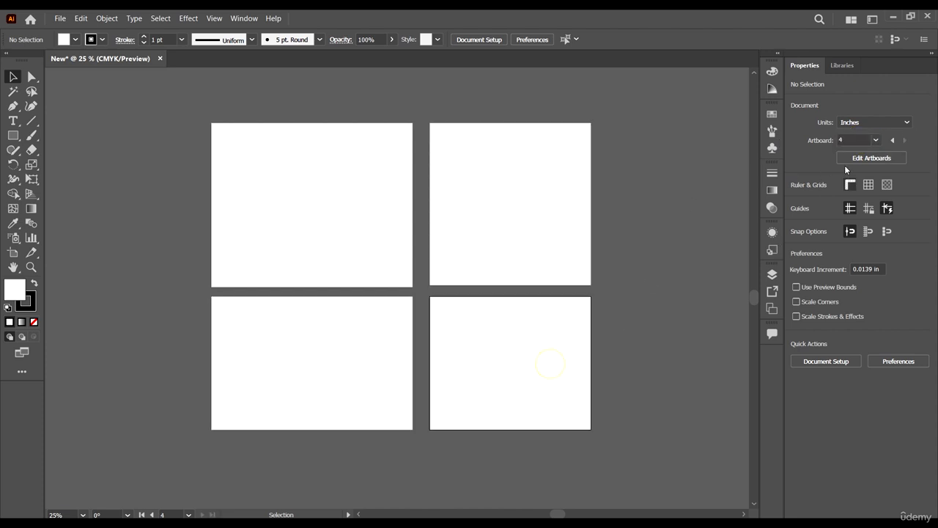
# Switch between the artboards again and review the list of artboard numbers, leaving artboard 1 active.
pyautogui.click(862, 138)
pyautogui.click(537, 183)
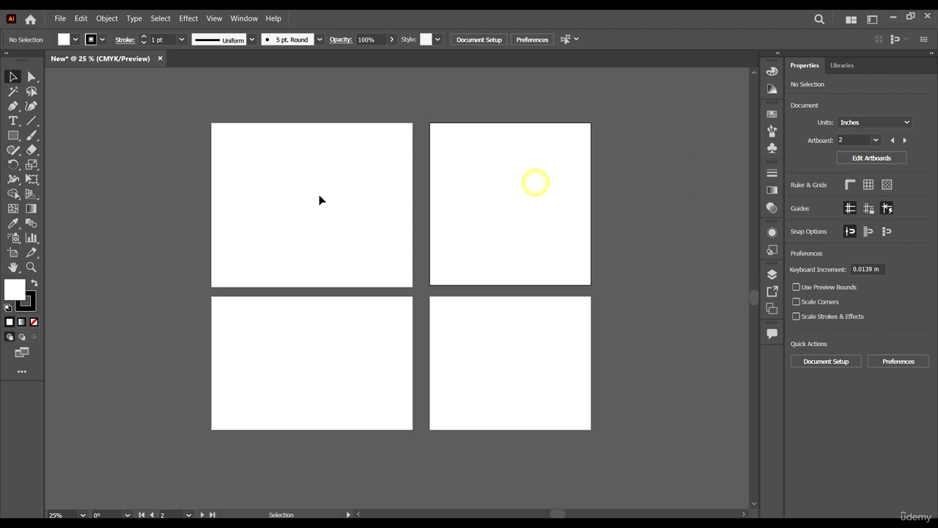
pyautogui.click(318, 195)
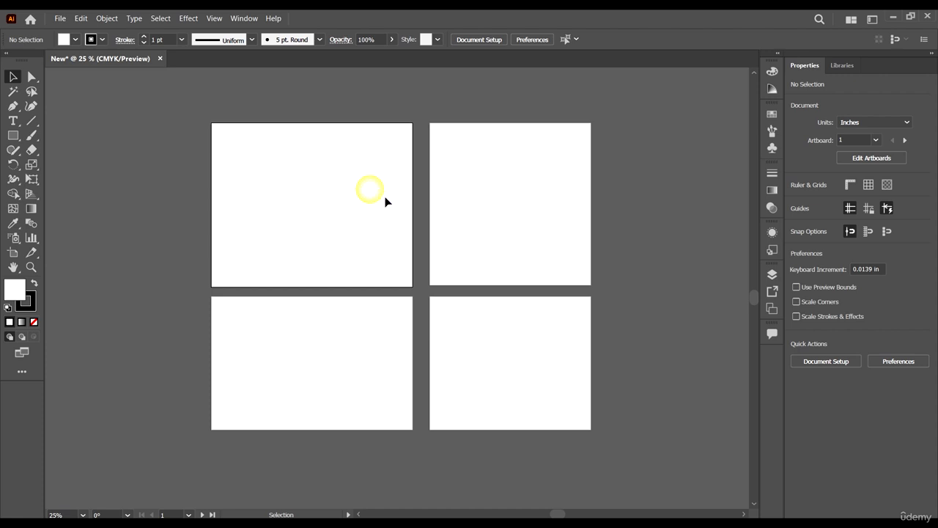
pyautogui.click(555, 225)
pyautogui.click(549, 355)
pyautogui.click(876, 140)
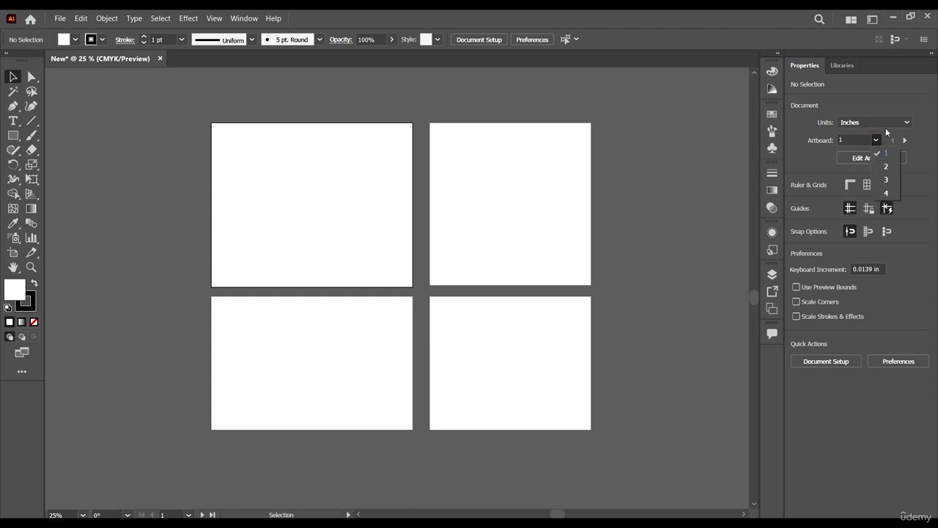
pyautogui.click(928, 117)
# Try out the rulers, the document grid and the transparency grid, and hide them again.
pyautogui.click(849, 186)
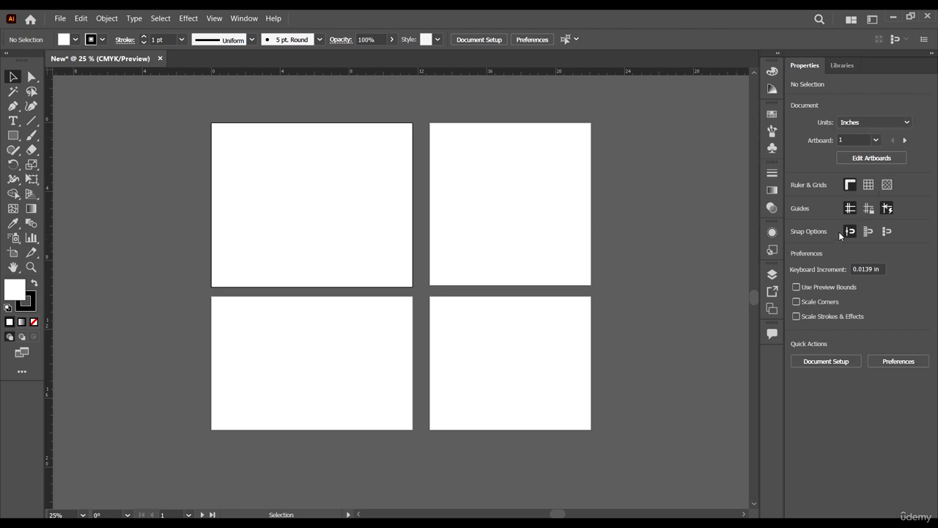
pyautogui.click(868, 185)
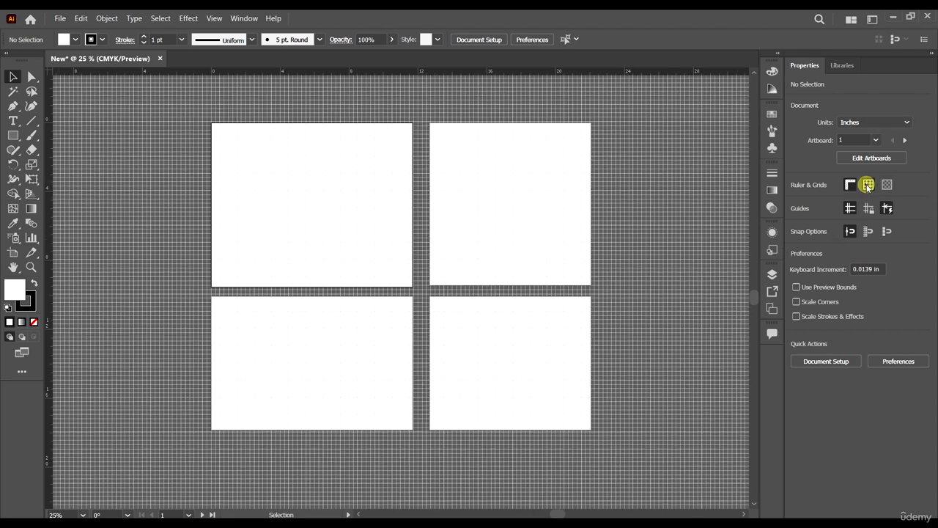
pyautogui.click(888, 187)
pyautogui.click(887, 187)
pyautogui.click(868, 185)
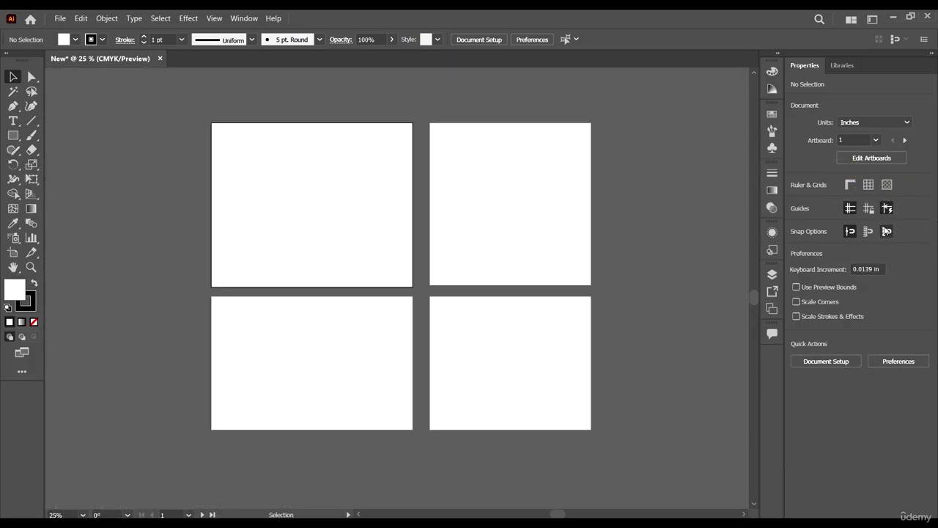
# Review the general Document Setup options and close them without making changes.
pyautogui.click(843, 361)
pyautogui.moveTo(534, 92); pyautogui.dragTo(530, 99)
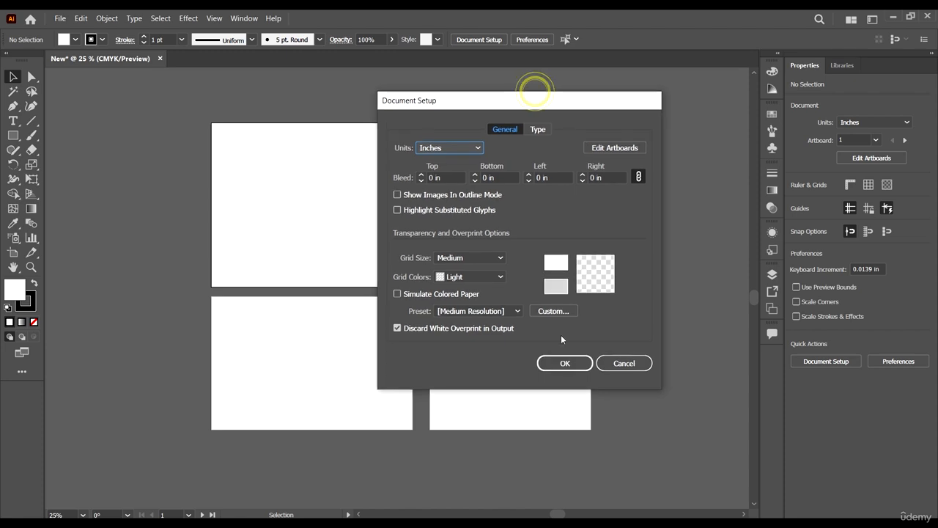
pyautogui.click(624, 363)
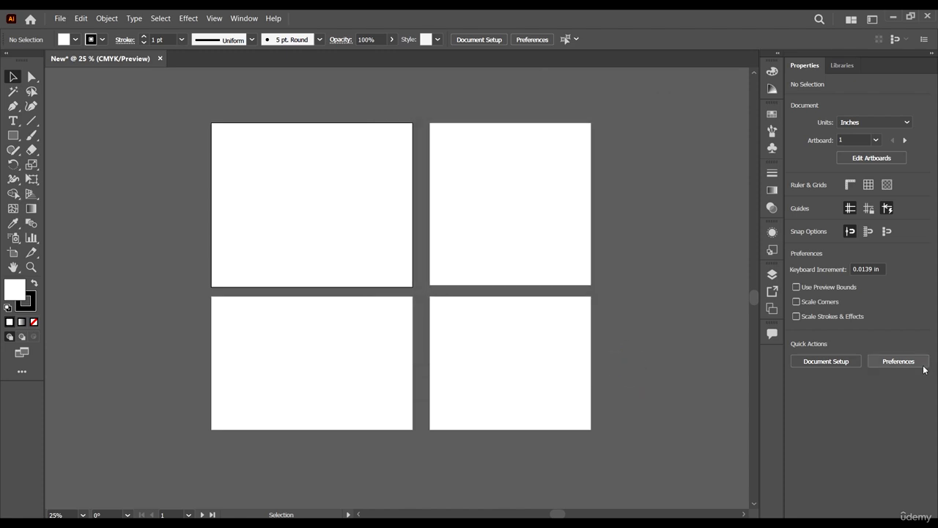
# Review the general Preferences and close them without making changes.
pyautogui.click(903, 361)
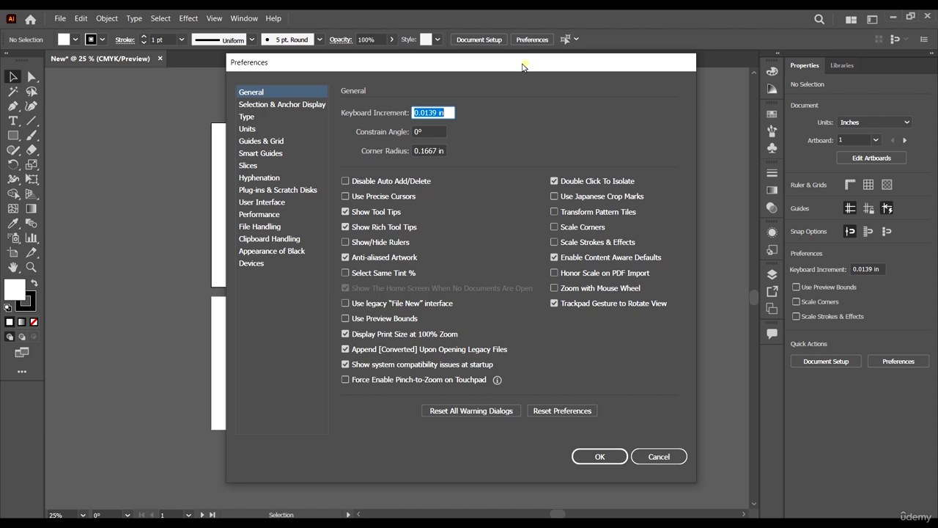
pyautogui.moveTo(522, 67); pyautogui.dragTo(502, 43)
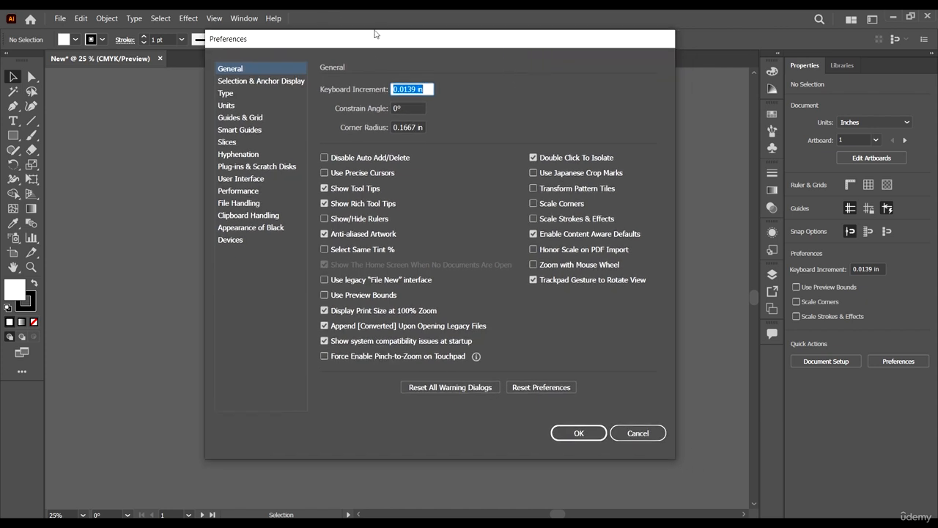
pyautogui.moveTo(378, 42); pyautogui.dragTo(367, 58)
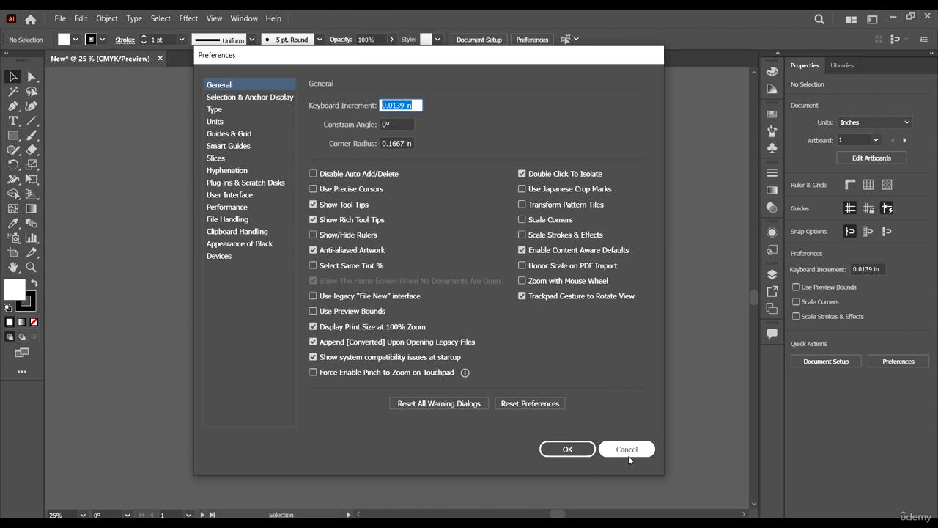
pyautogui.click(627, 449)
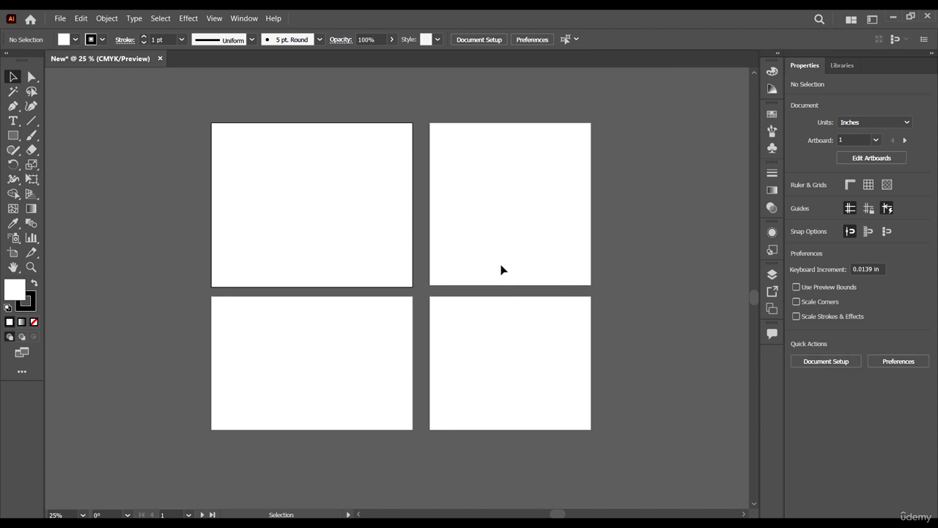
# Look through the Color, Color Guide, Swatches, Brushes and Symbols panels and collapse them again.
pyautogui.scroll(-1, 501, 260)
pyautogui.scroll(2, 550, 273)
pyautogui.click(771, 71)
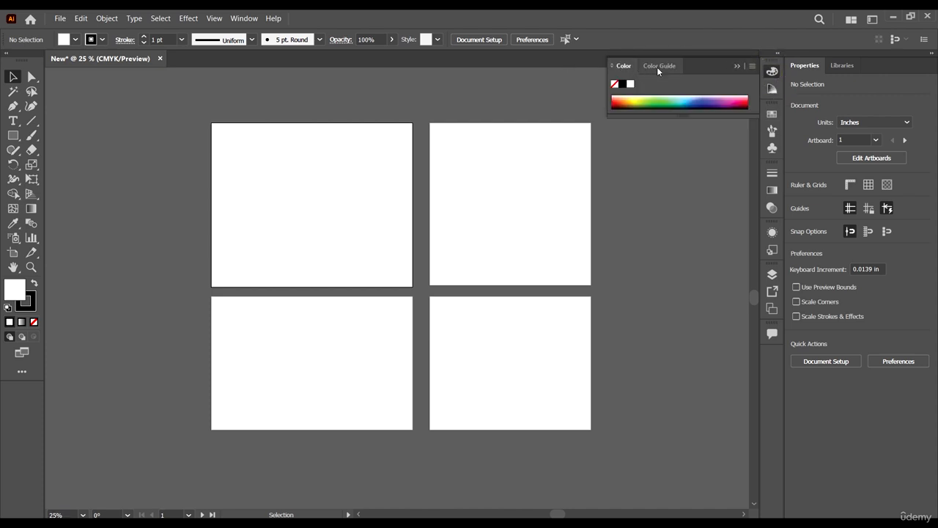
pyautogui.click(659, 65)
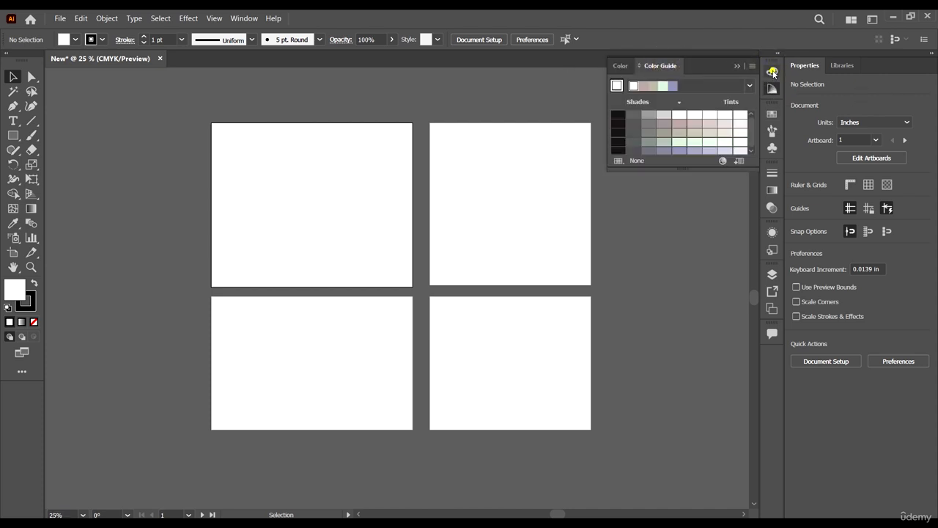
pyautogui.click(773, 72)
pyautogui.click(773, 72)
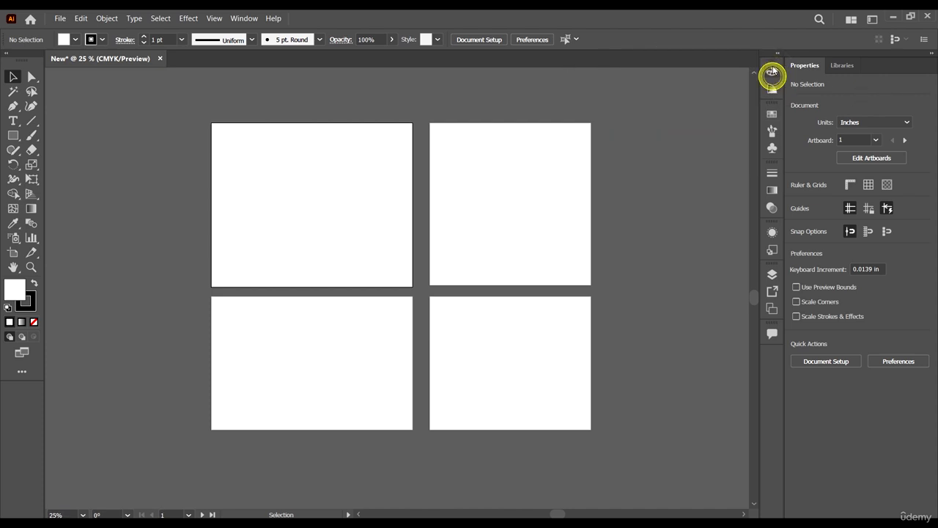
pyautogui.click(771, 115)
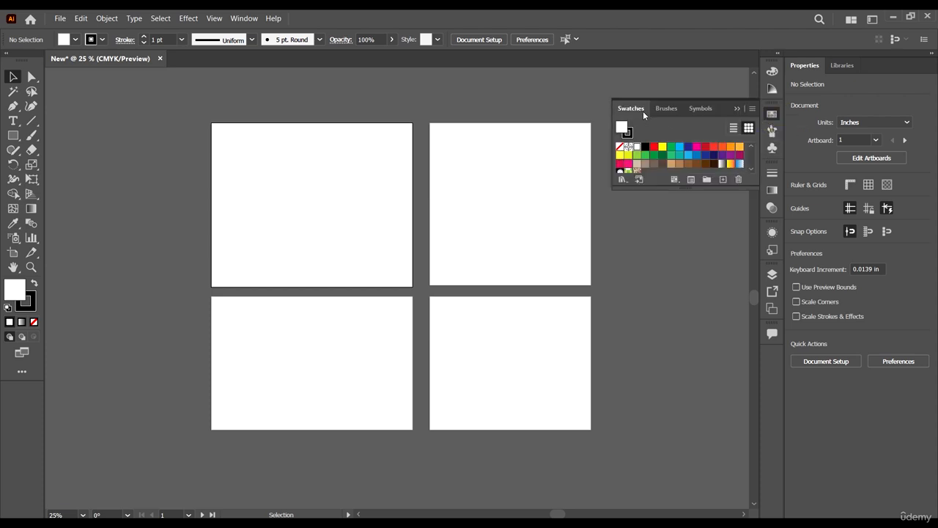
pyautogui.click(772, 131)
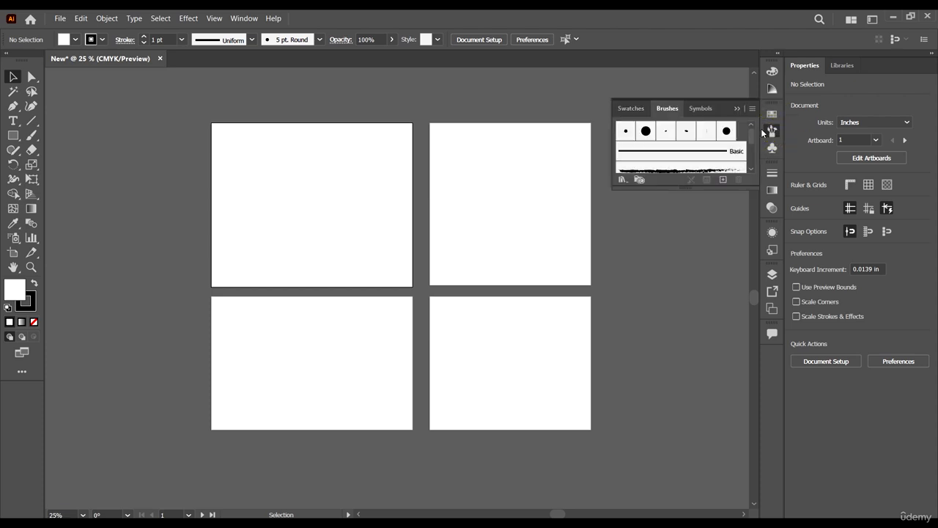
pyautogui.click(773, 149)
pyautogui.click(772, 149)
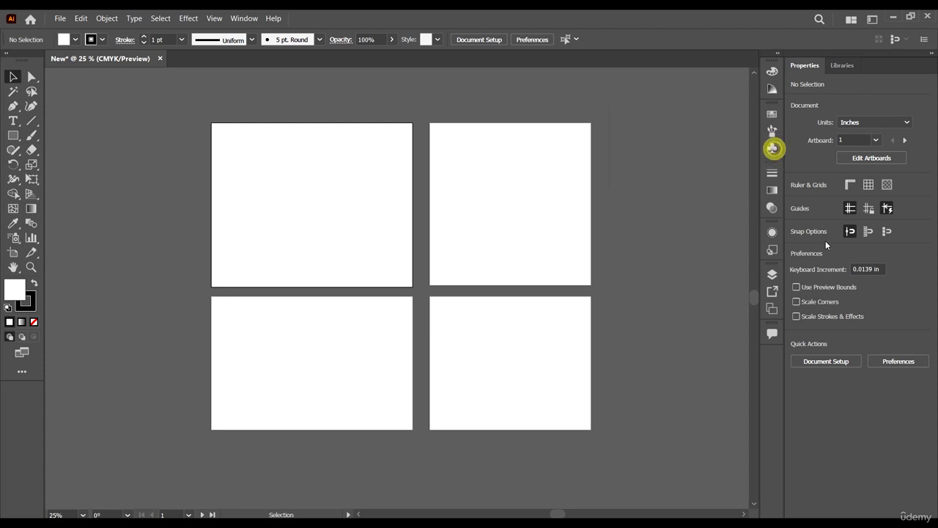
# Look through the Stroke, Gradient, Transparency, Appearance and Graphic Styles panels and collapse them again.
pyautogui.click(774, 174)
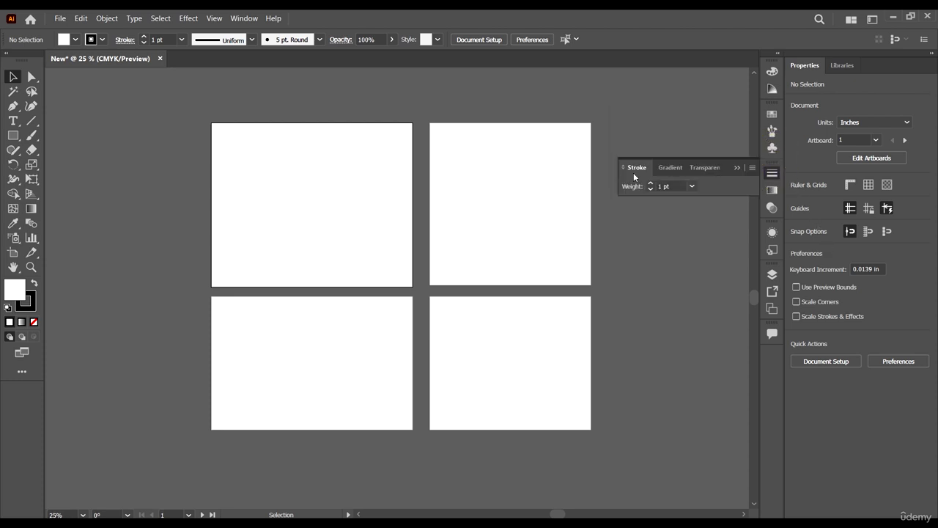
pyautogui.click(674, 167)
pyautogui.click(704, 167)
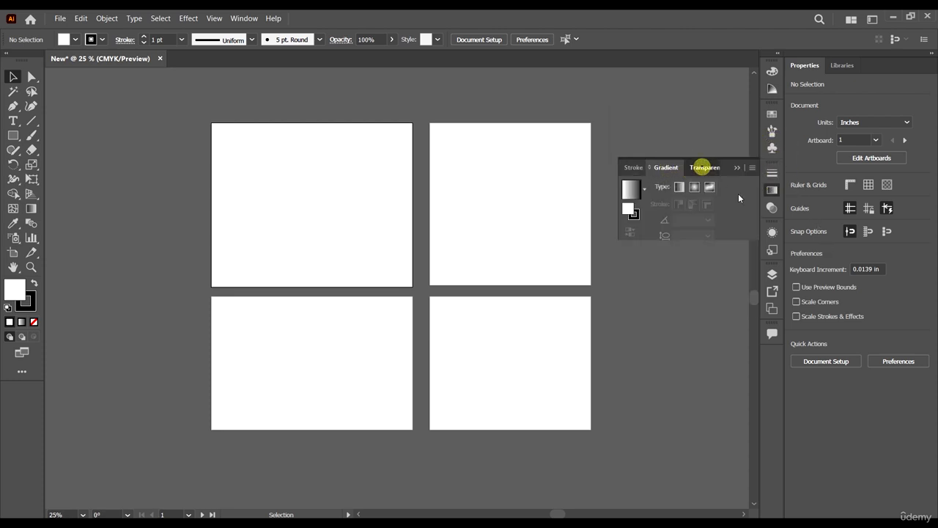
pyautogui.click(773, 208)
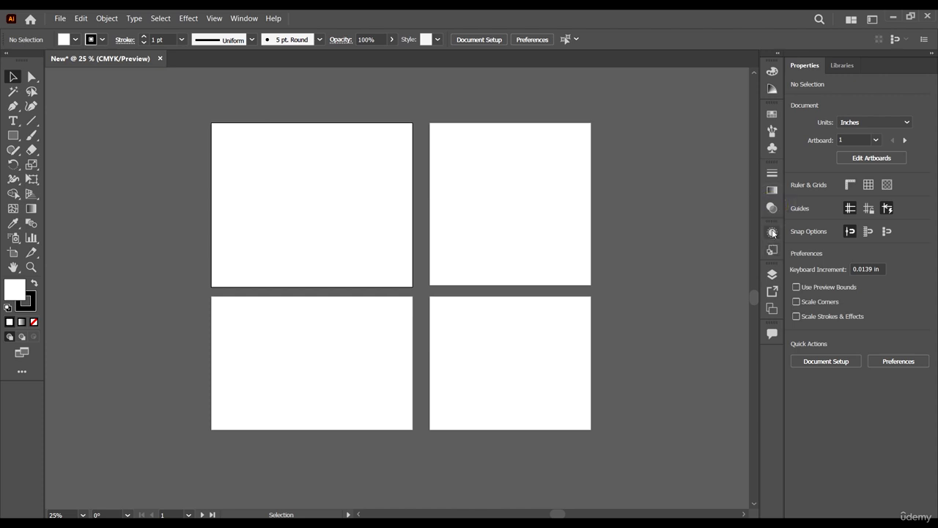
pyautogui.click(773, 233)
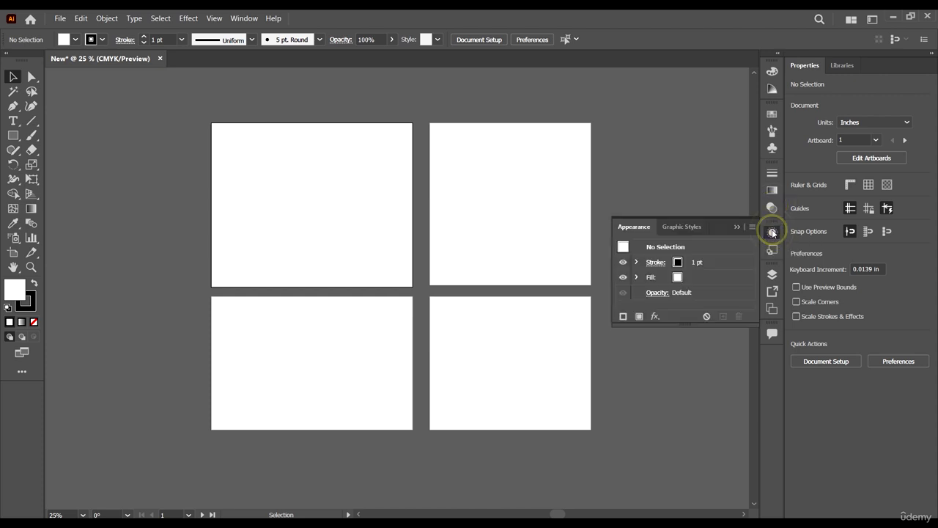
pyautogui.click(773, 233)
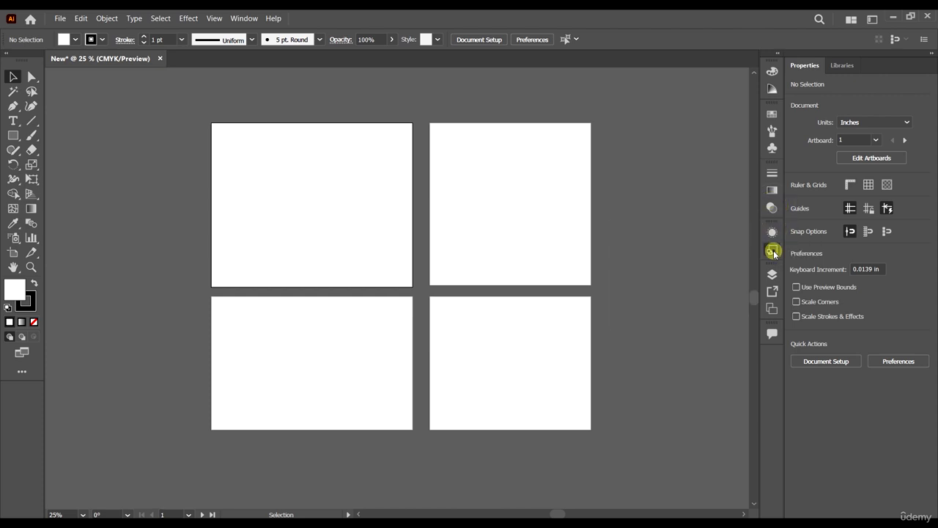
pyautogui.click(772, 249)
pyautogui.click(772, 249)
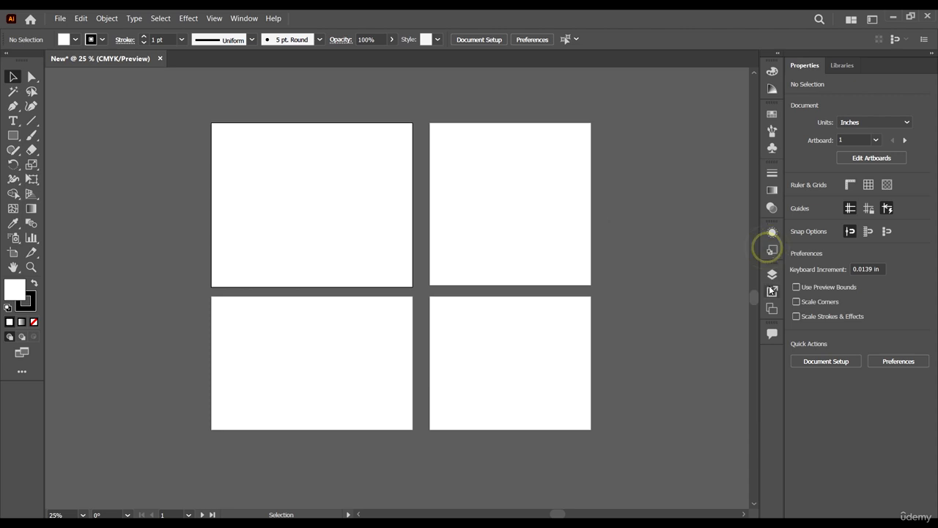
# Detach the Layers panel so it floats over the artboards, and collapse the Asset Export and Artboards group.
pyautogui.click(772, 277)
pyautogui.click(772, 276)
pyautogui.click(775, 276)
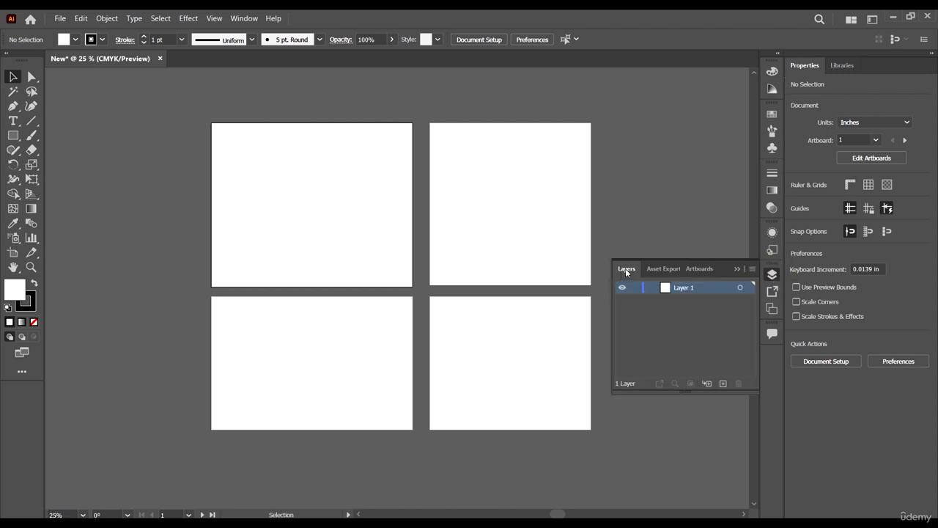
pyautogui.moveTo(626, 268); pyautogui.dragTo(502, 110)
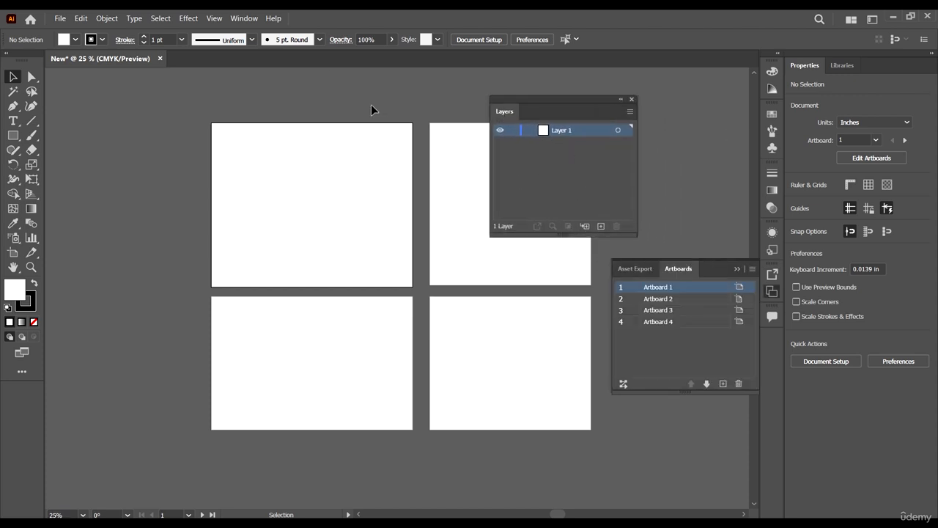
pyautogui.click(738, 269)
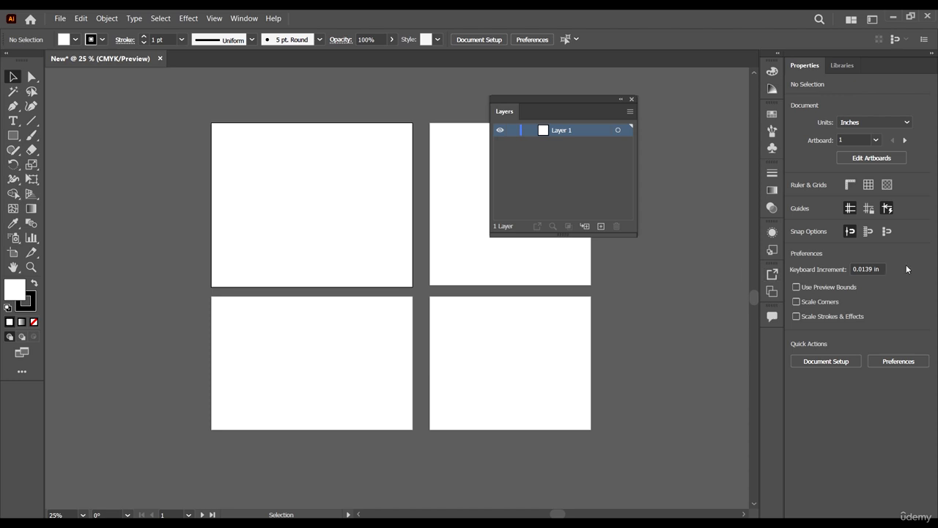
pyautogui.moveTo(546, 94); pyautogui.dragTo(607, 97)
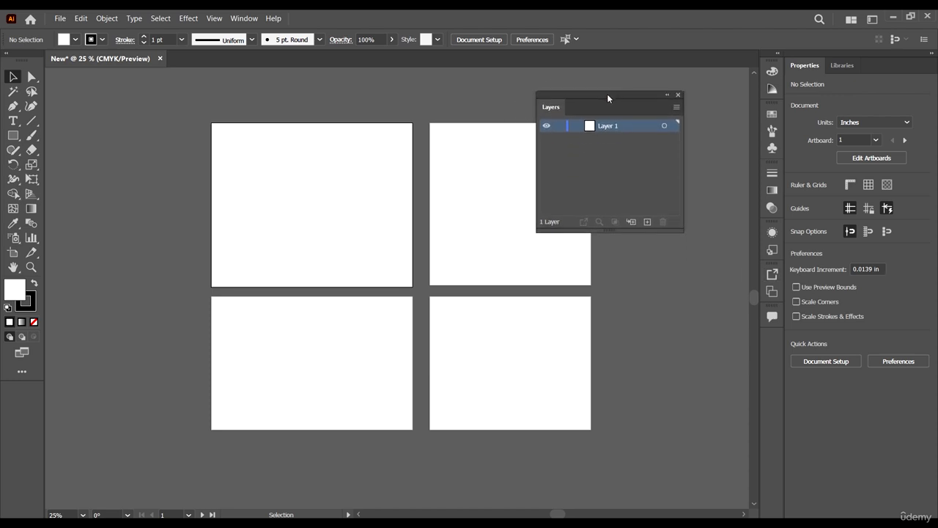
# Detach the Libraries panel from the Properties group and close it.
pyautogui.click(842, 66)
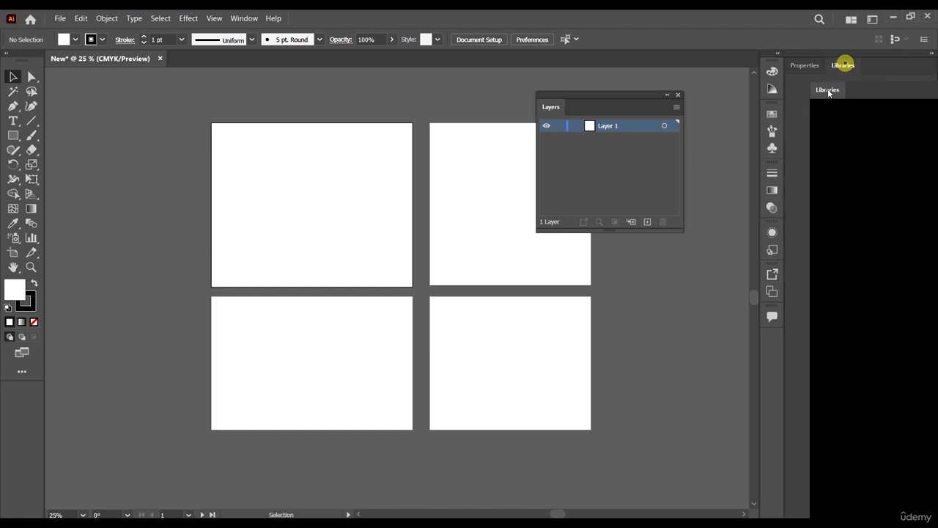
pyautogui.moveTo(829, 92); pyautogui.dragTo(231, 93)
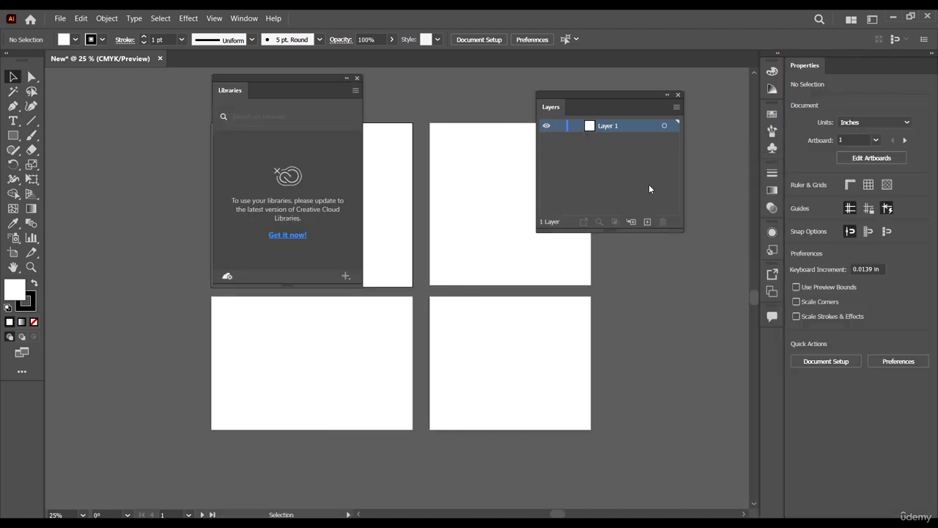
pyautogui.click(357, 79)
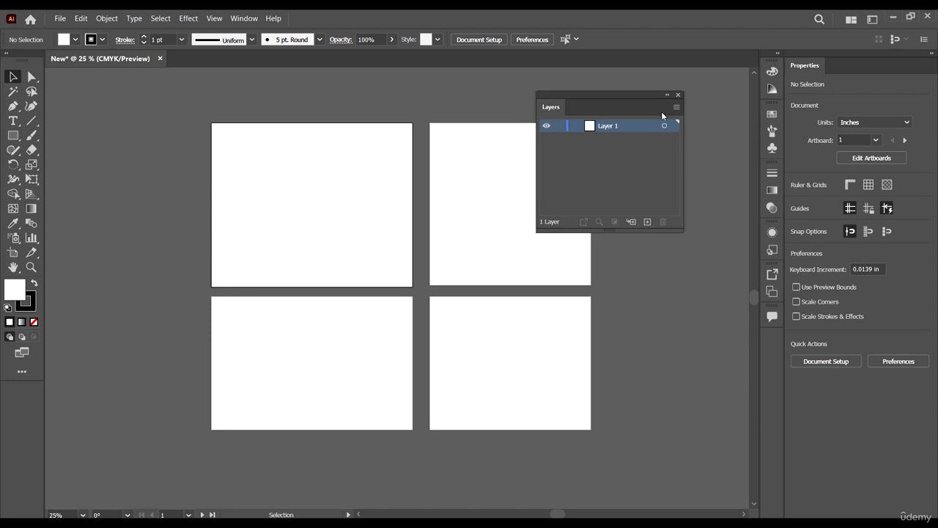
# Dock the floating Layers panel beside Properties, and switch between the two, leaving Layers in front.
pyautogui.moveTo(604, 93); pyautogui.dragTo(645, 150)
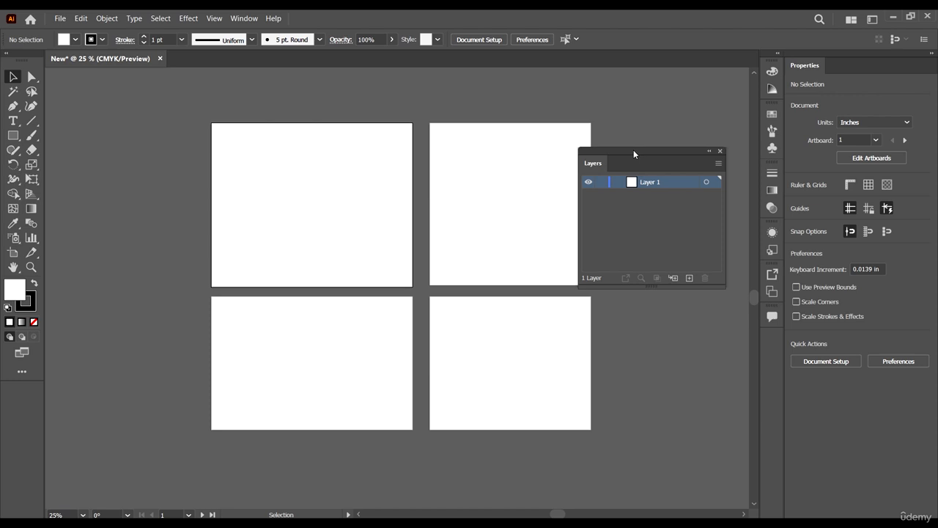
pyautogui.moveTo(634, 151); pyautogui.dragTo(874, 67)
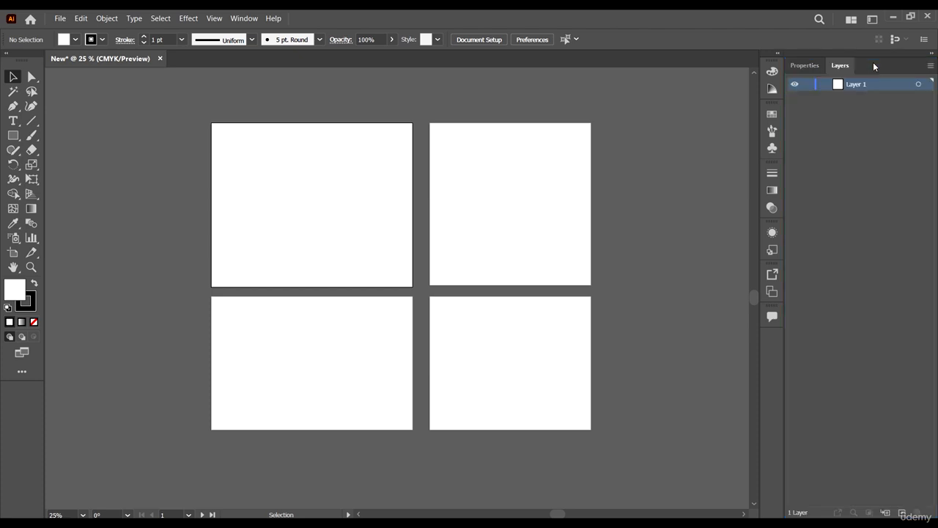
pyautogui.click(809, 66)
pyautogui.click(841, 66)
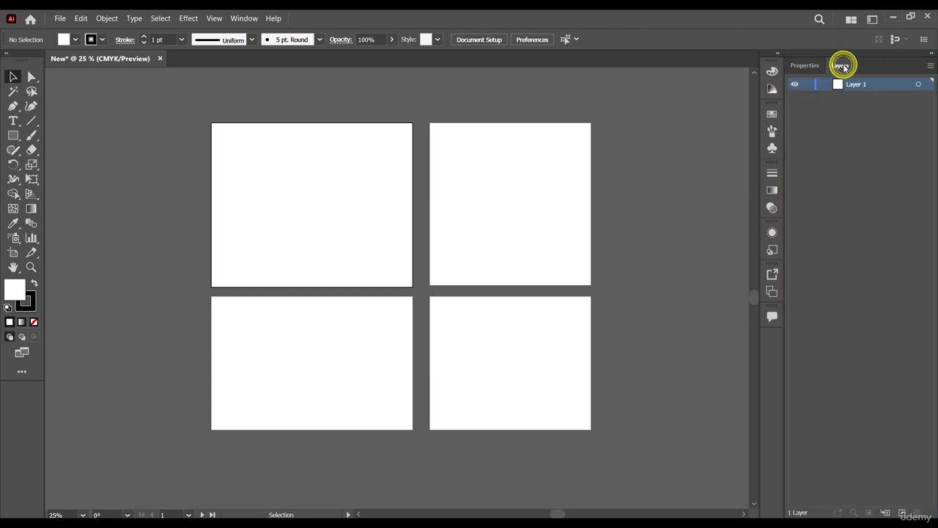
pyautogui.click(796, 66)
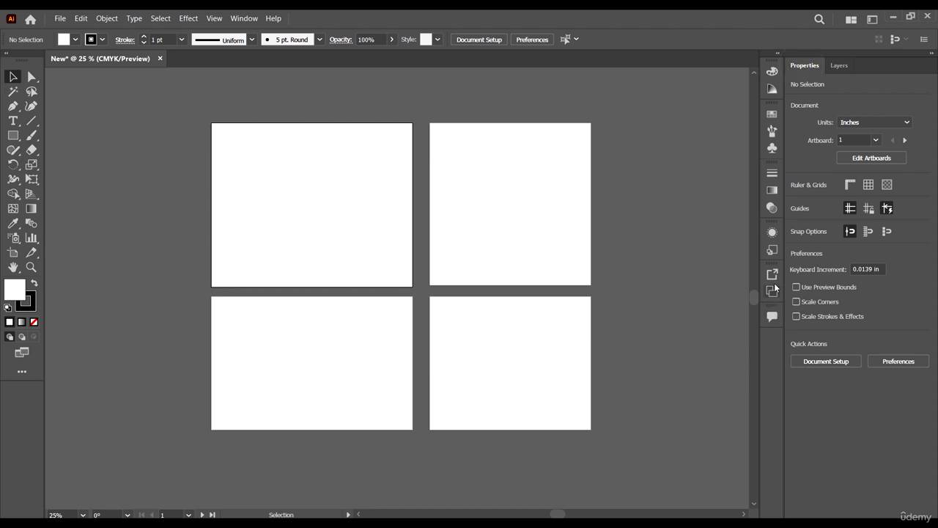
pyautogui.click(839, 65)
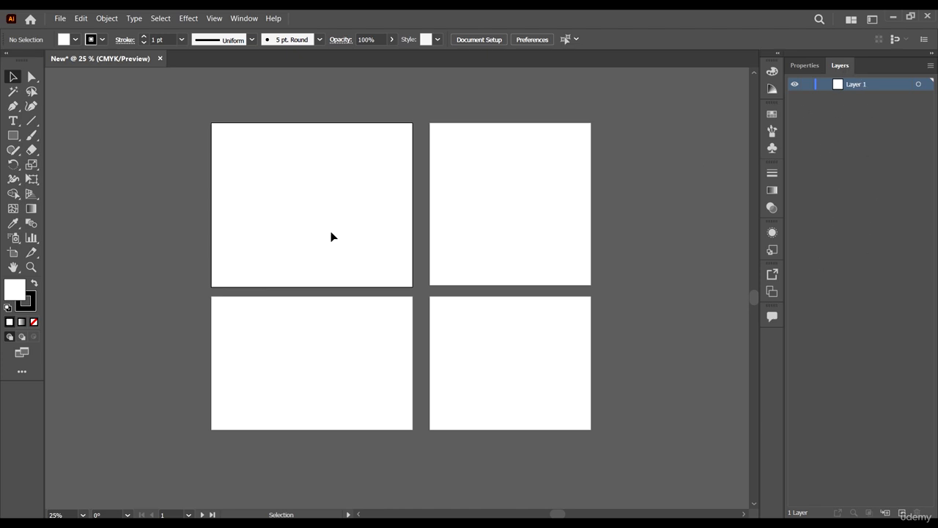
pyautogui.scroll(-3, 332, 235)
pyautogui.scroll(4, 332, 232)
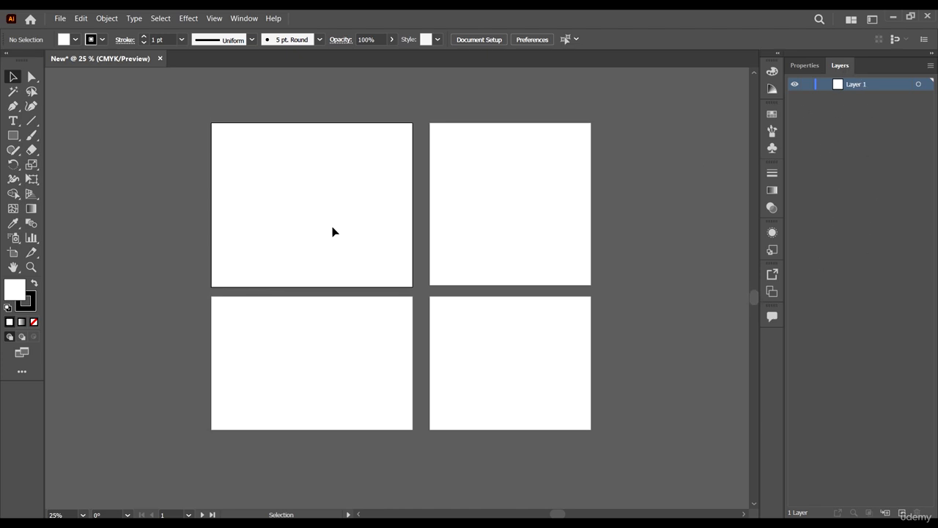
pyautogui.click(772, 72)
pyautogui.click(773, 72)
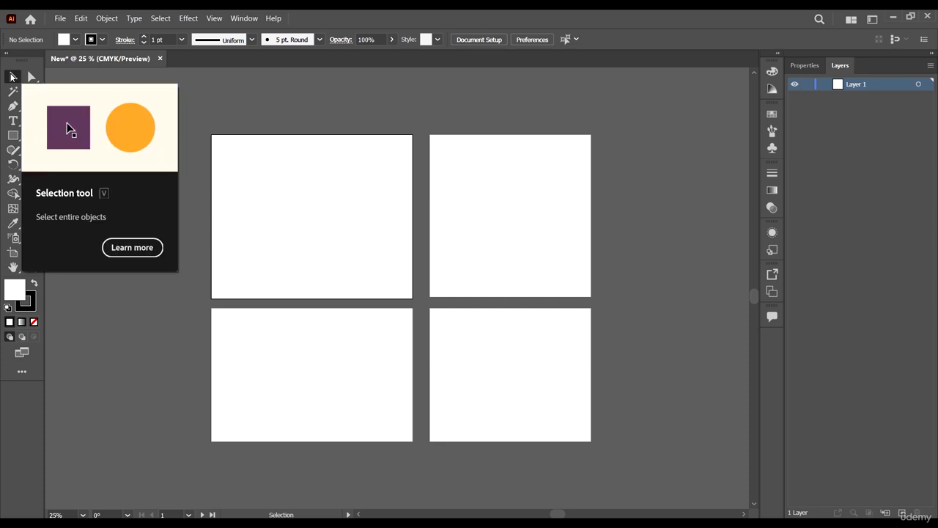
# Look at the Direct Selection tool and its Group Selection variant, and return to the Selection tool.
pyautogui.click(32, 78)
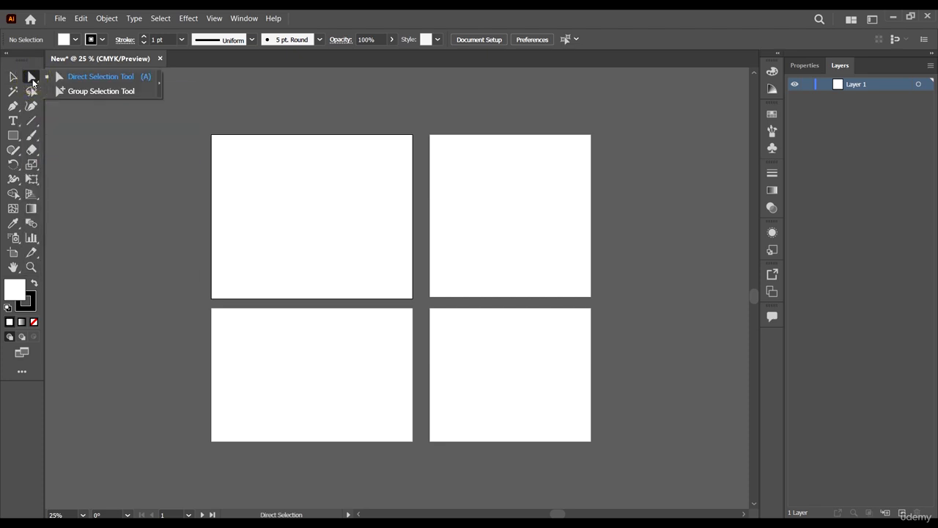
pyautogui.click(14, 79)
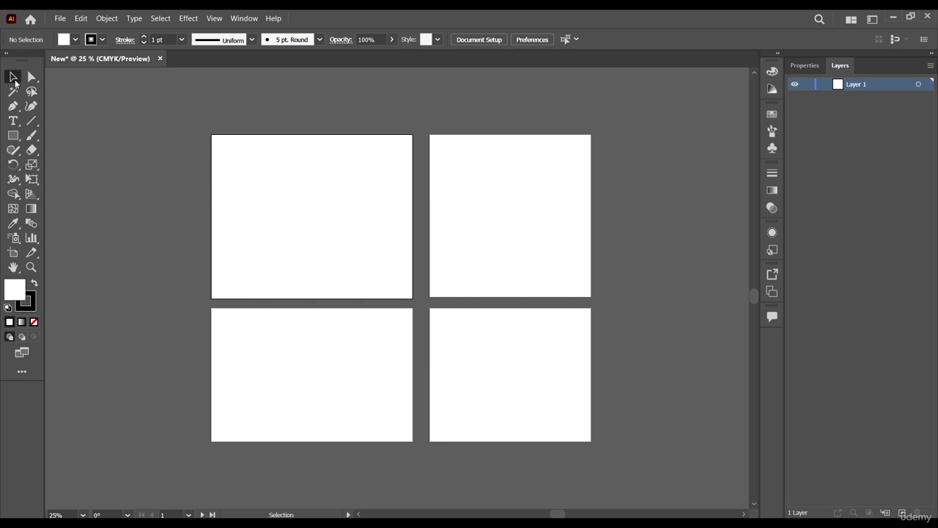
pyautogui.click(11, 77)
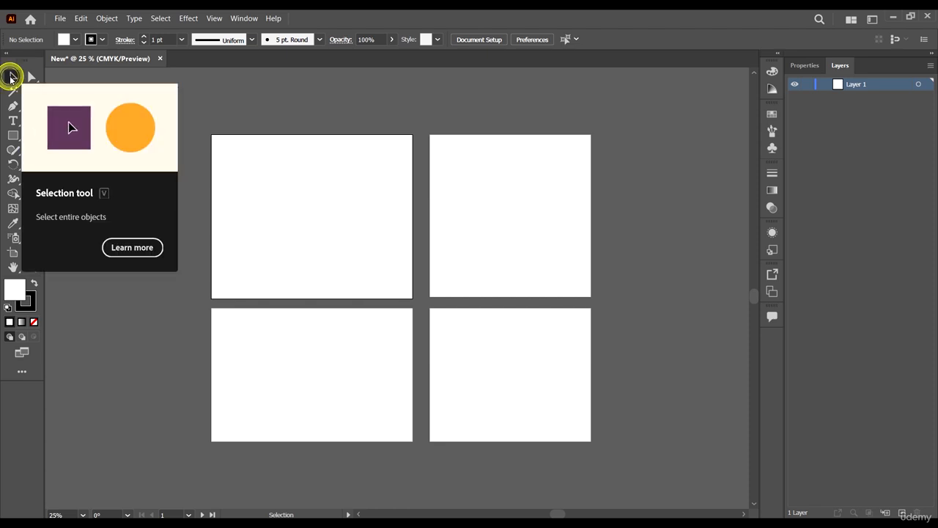
# Draw three rectangles of different sizes beneath one another on the empty canvas left of the artboards, and return to the Selection tool.
pyautogui.click(12, 138)
pyautogui.moveTo(106, 115)
pyautogui.mouseDown()
pyautogui.moveTo(115, 137)
pyautogui.moveTo(233, 242)
pyautogui.moveTo(145, 157)
pyautogui.mouseUp()
pyautogui.moveTo(90, 195); pyautogui.dragTo(193, 298)
pyautogui.moveTo(180, 353)
pyautogui.mouseDown()
pyautogui.moveTo(118, 440)
pyautogui.moveTo(74, 445)
pyautogui.mouseUp()
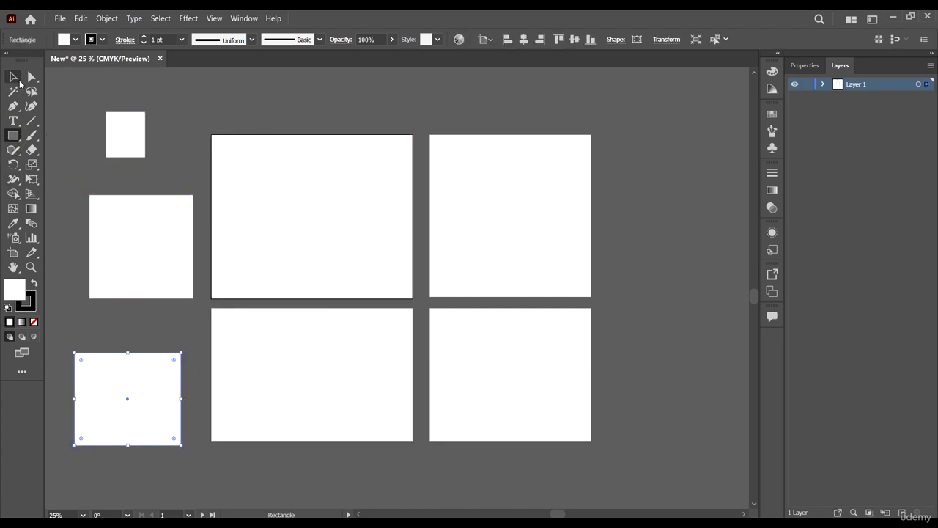
pyautogui.click(16, 79)
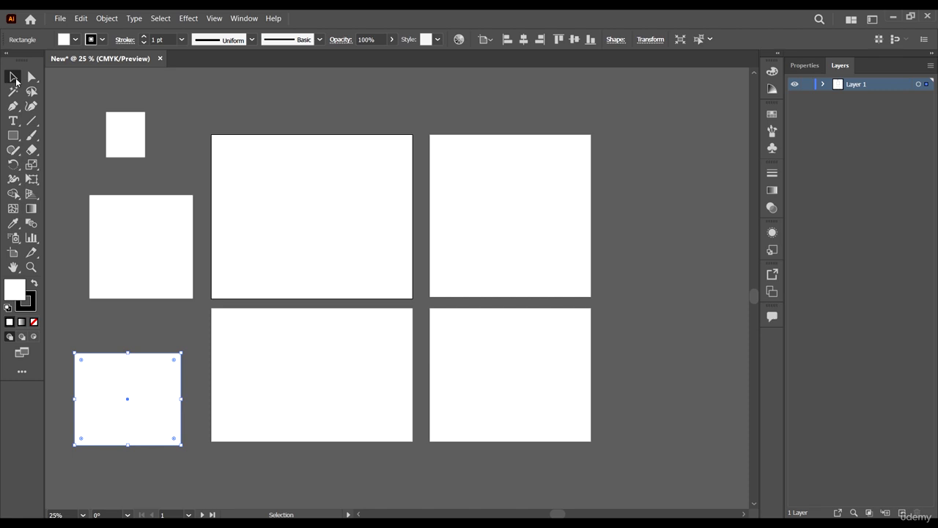
# Move the middle rectangle slightly up and left, and enlarge the small top rectangle from its lower-right corner.
pyautogui.click(10, 76)
pyautogui.click(230, 90)
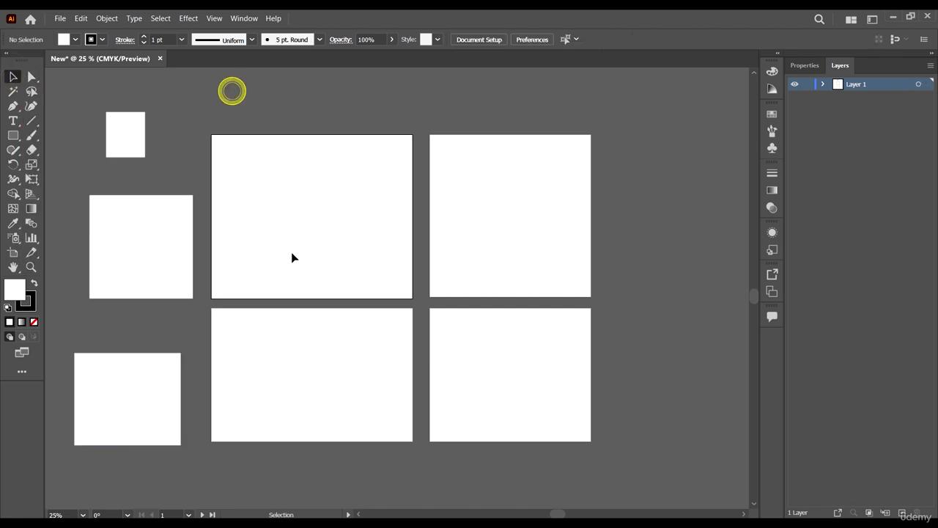
pyautogui.click(128, 216)
pyautogui.moveTo(142, 209)
pyautogui.mouseDown()
pyautogui.moveTo(219, 184)
pyautogui.moveTo(173, 271)
pyautogui.moveTo(128, 200)
pyautogui.mouseUp()
pyautogui.click(123, 151)
pyautogui.moveTo(145, 156); pyautogui.dragTo(156, 168)
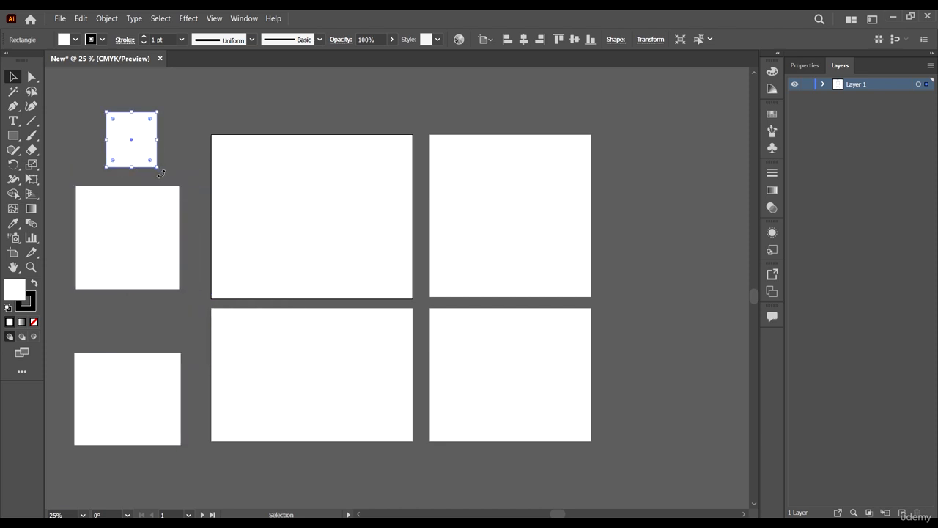
# Zoom in to 50% around the small rectangle and practise moving the view up and down.
pyautogui.hotkey('ctrl', '=')
pyautogui.hotkey('ctrl', '=')
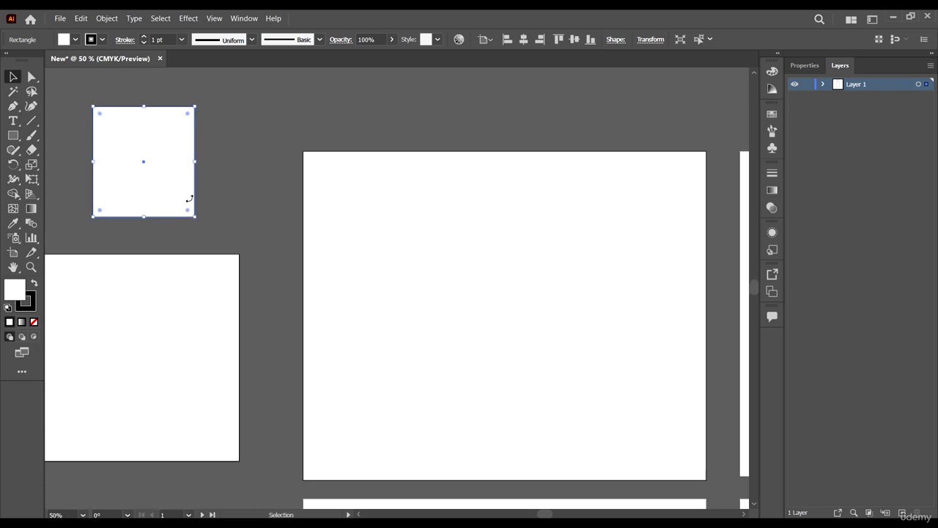
pyautogui.hscroll(-4, 119, 225)
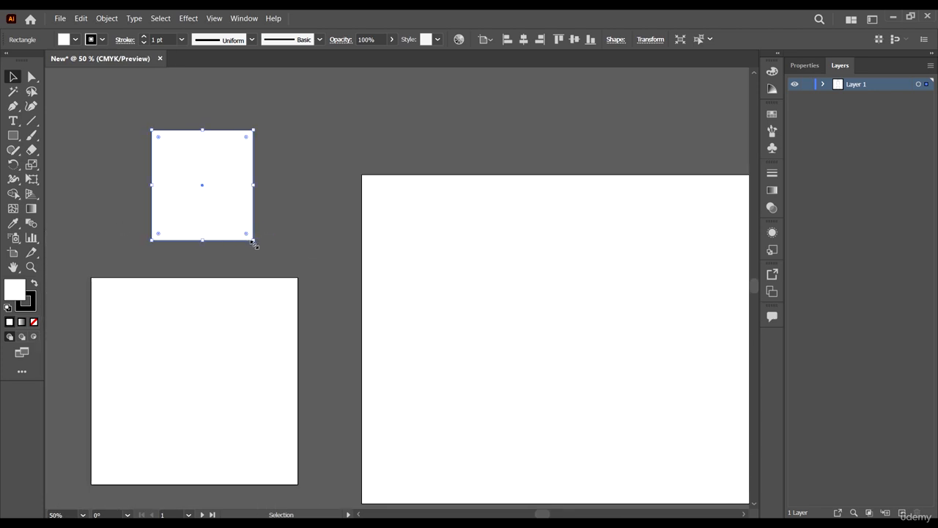
pyautogui.scroll(1, 256, 248)
pyautogui.scroll(-3, 256, 252)
pyautogui.scroll(3, 256, 252)
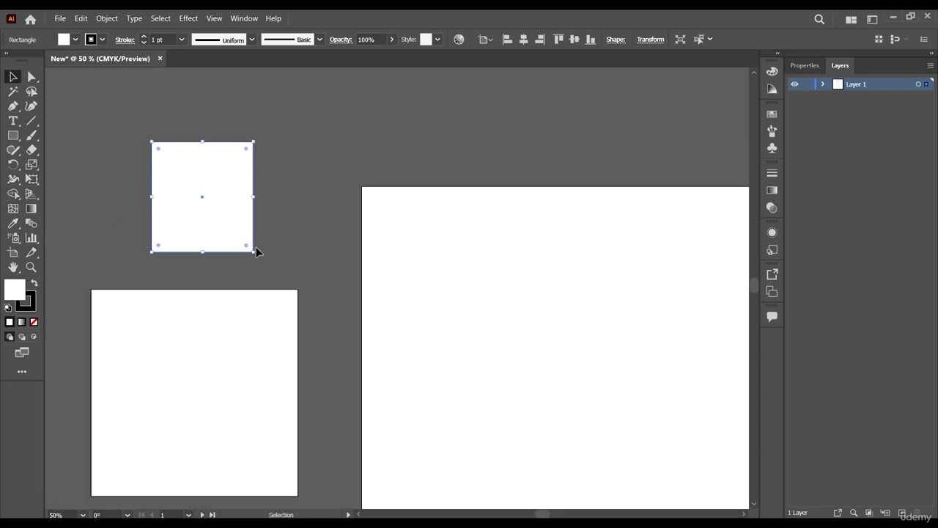
pyautogui.scroll(-3, 256, 249)
pyautogui.scroll(5, 256, 246)
pyautogui.scroll(2, 257, 244)
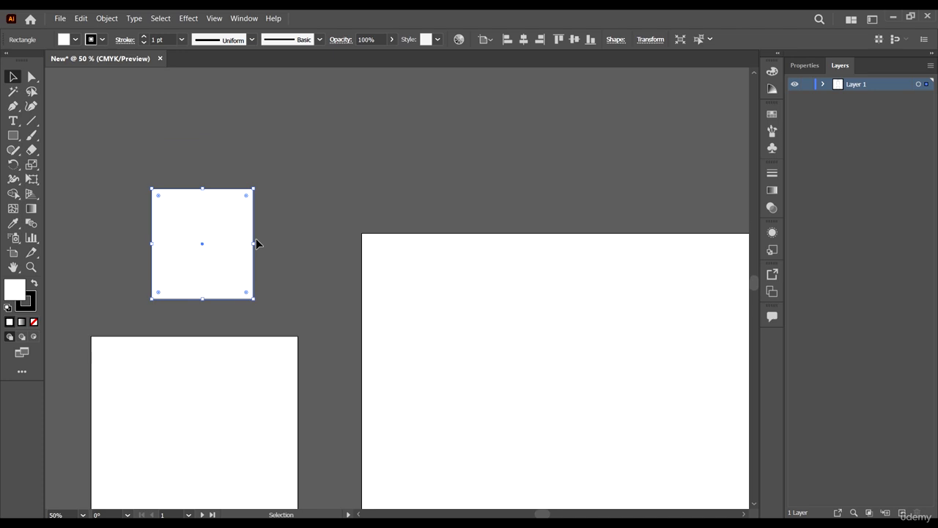
pyautogui.scroll(-4, 257, 243)
pyautogui.scroll(3, 256, 285)
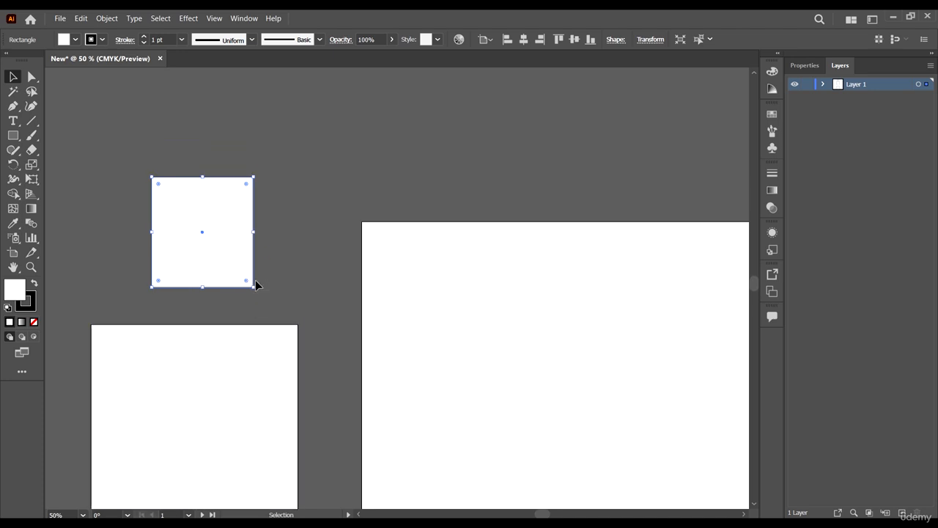
pyautogui.scroll(-4, 255, 280)
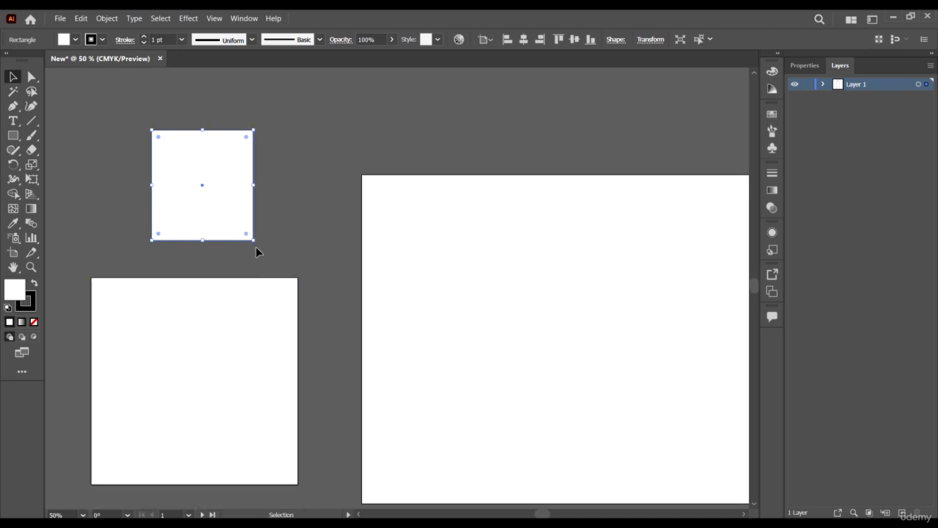
pyautogui.scroll(-2, 256, 246)
# Practise zooming in and out around the small rectangle between 33.33% and 150%, finishing at 66.67%.
pyautogui.scroll(3, 208, 238)
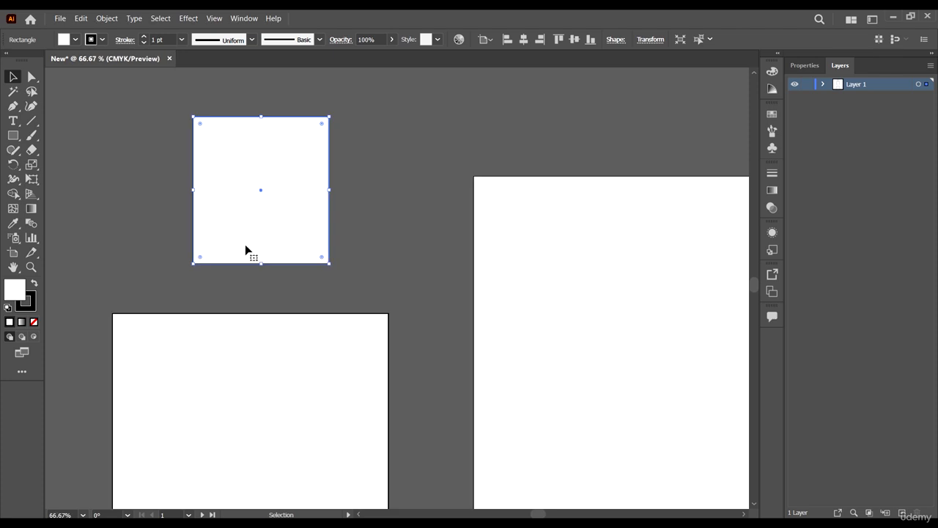
pyautogui.scroll(4, 245, 247)
pyautogui.scroll(-3, 288, 285)
pyautogui.scroll(2, 292, 296)
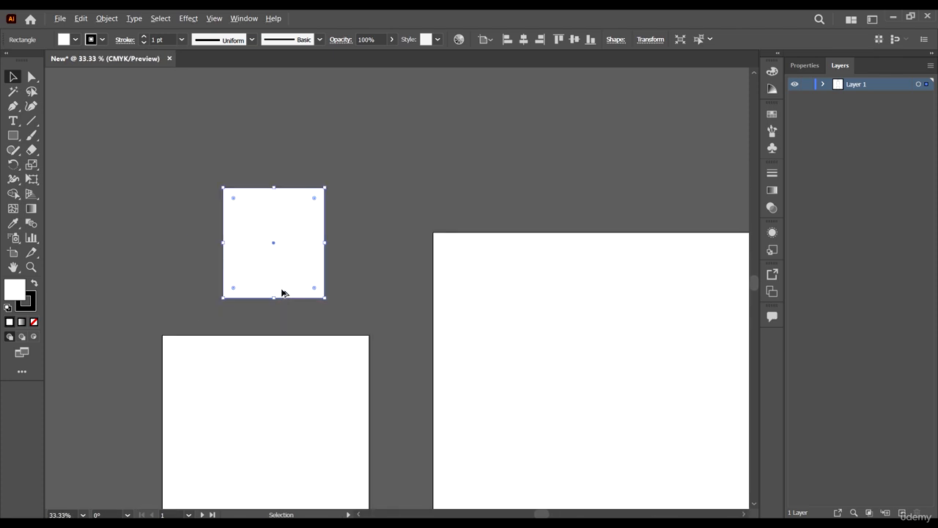
pyautogui.scroll(3, 284, 293)
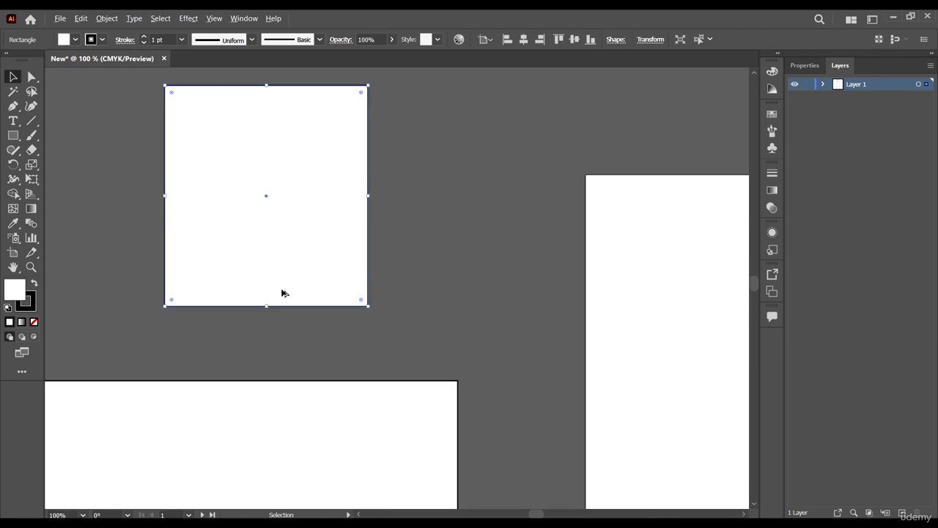
pyautogui.scroll(-3, 284, 293)
pyautogui.scroll(4, 282, 293)
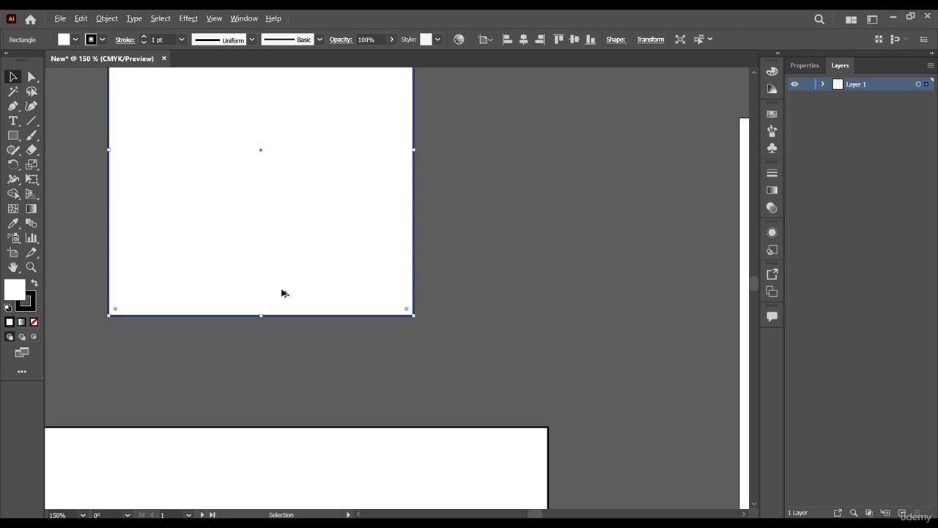
pyautogui.scroll(-4, 284, 293)
pyautogui.scroll(3, 283, 293)
pyautogui.scroll(-3, 282, 293)
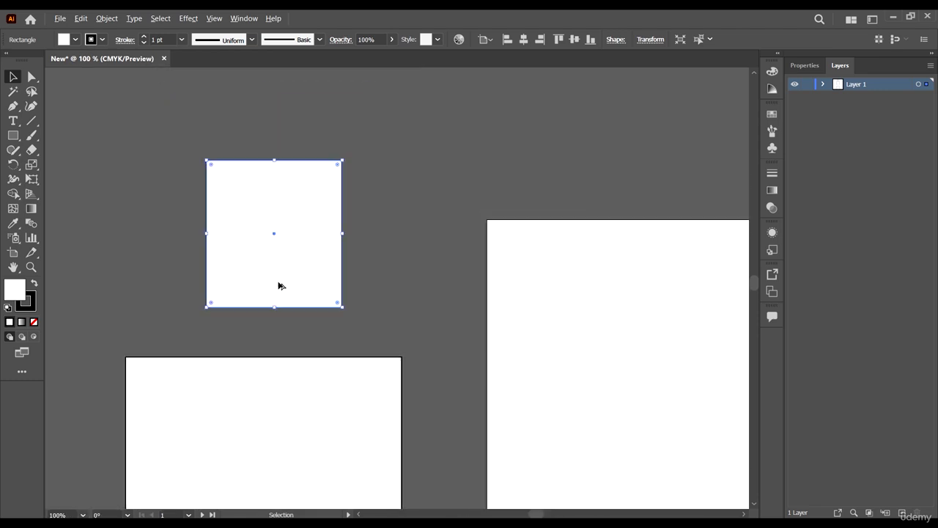
pyautogui.scroll(4, 280, 288)
pyautogui.scroll(1, 279, 286)
pyautogui.scroll(-5, 279, 286)
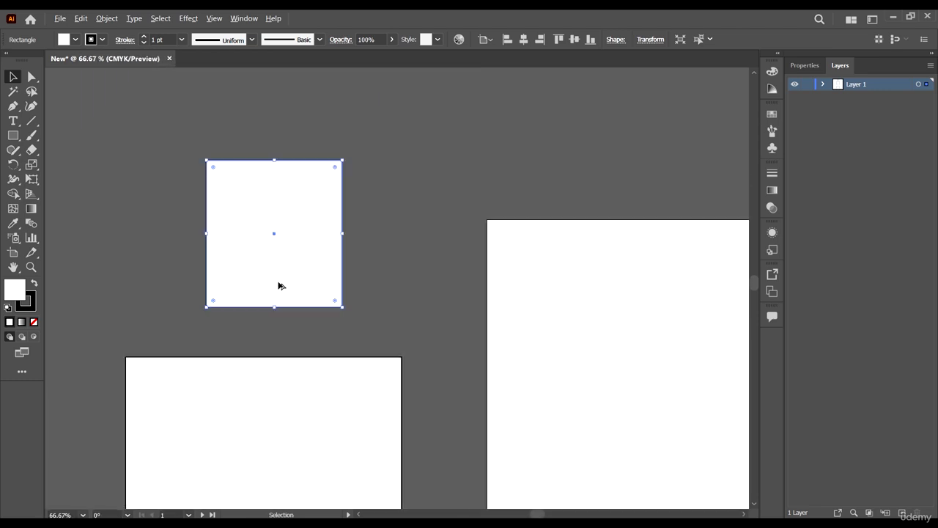
pyautogui.scroll(2, 278, 286)
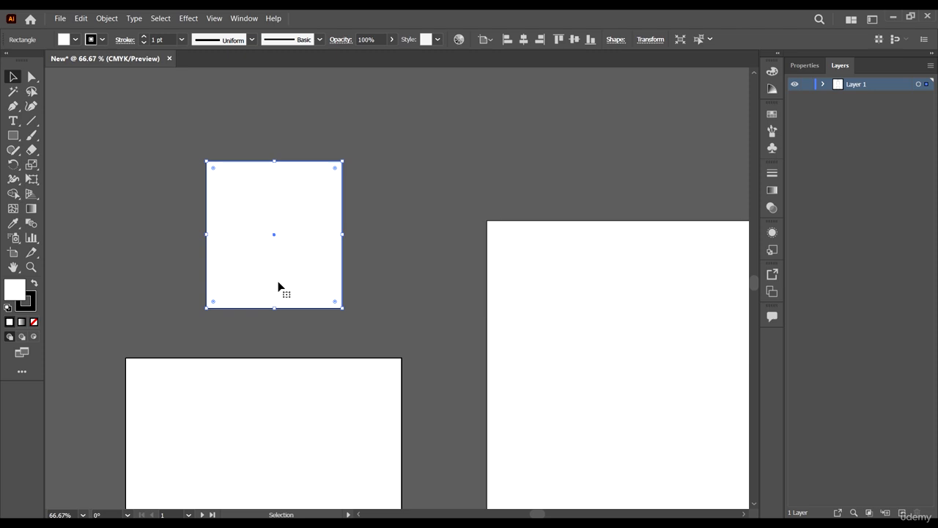
# Practise moving the view sideways in both directions around the small rectangle, finishing with the Selection tool active.
pyautogui.hscroll(-2, 279, 286)
pyautogui.hscroll(4, 279, 286)
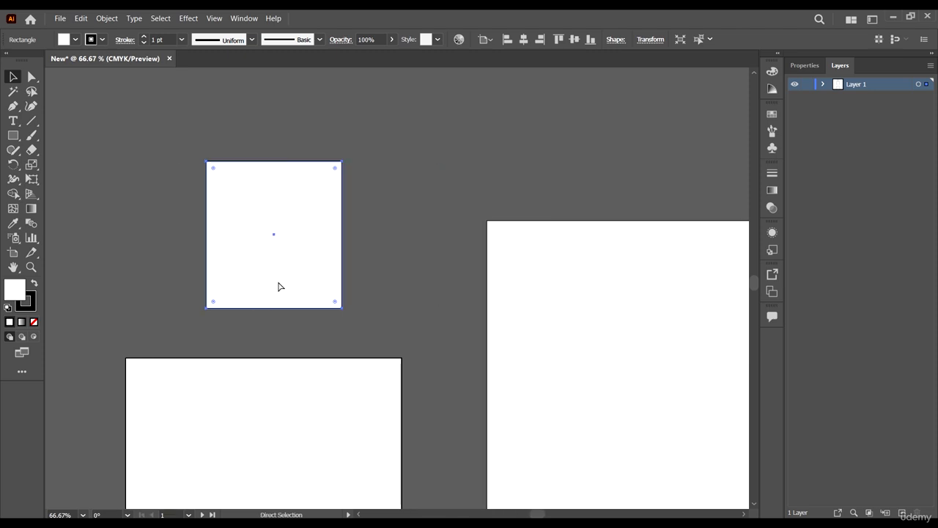
pyautogui.press('a')
pyautogui.hscroll(-4, 277, 284)
pyautogui.hscroll(2, 277, 284)
pyautogui.hscroll(4, 277, 284)
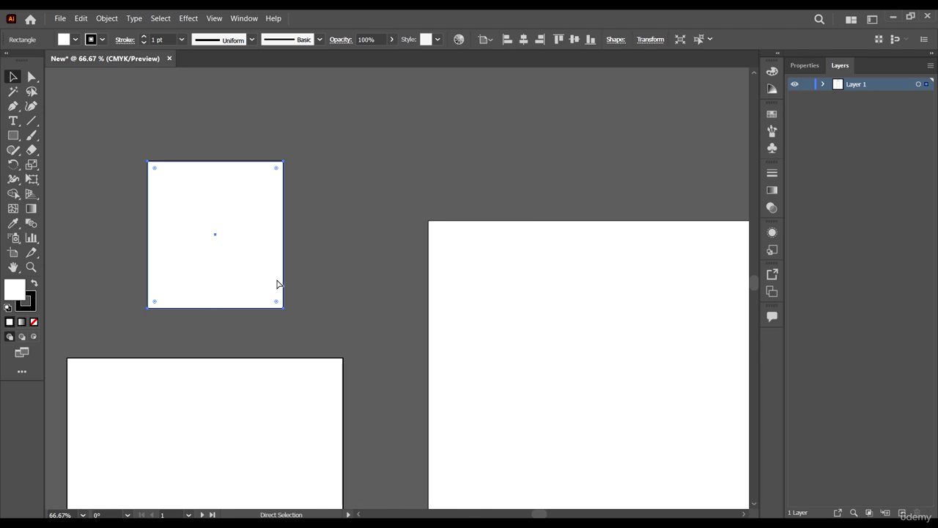
pyautogui.hscroll(-4, 277, 285)
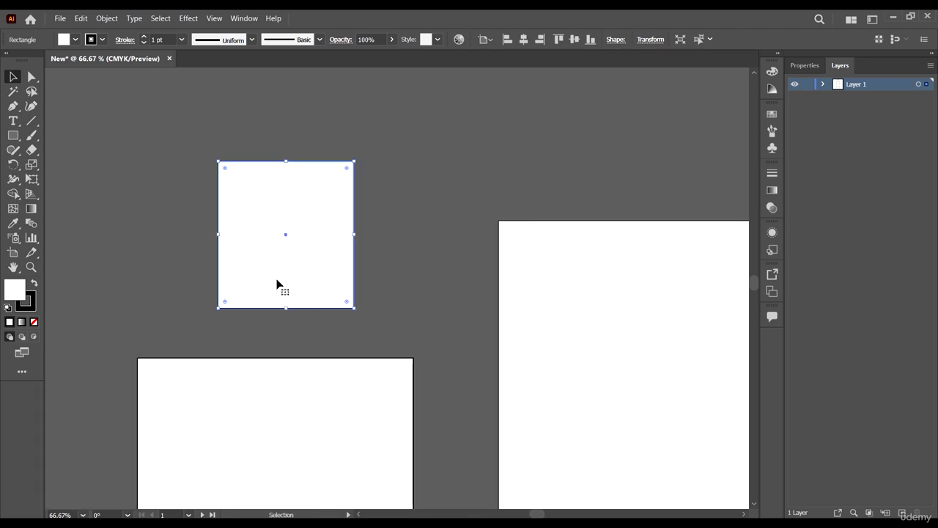
pyautogui.hscroll(-4, 277, 285)
pyautogui.hscroll(8, 277, 284)
pyautogui.hscroll(4, 276, 280)
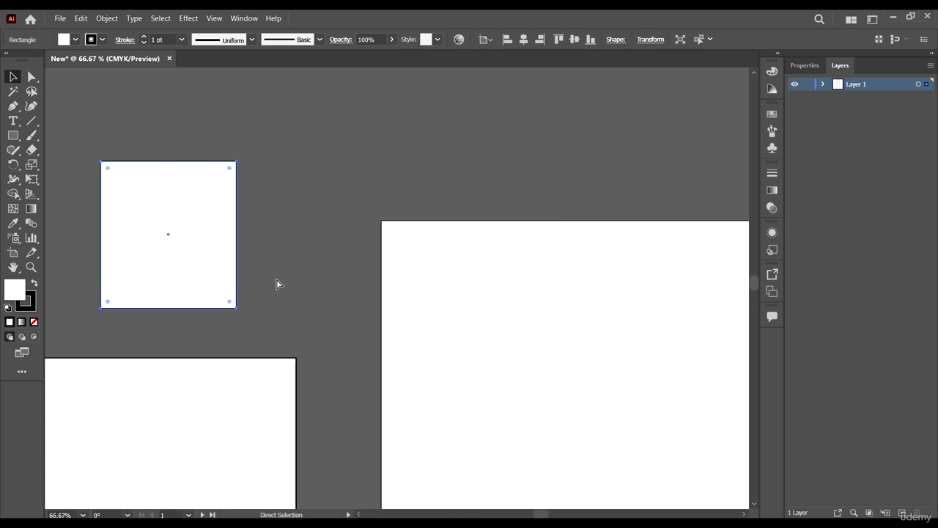
pyautogui.hscroll(4, 274, 278)
pyautogui.hscroll(-4, 266, 274)
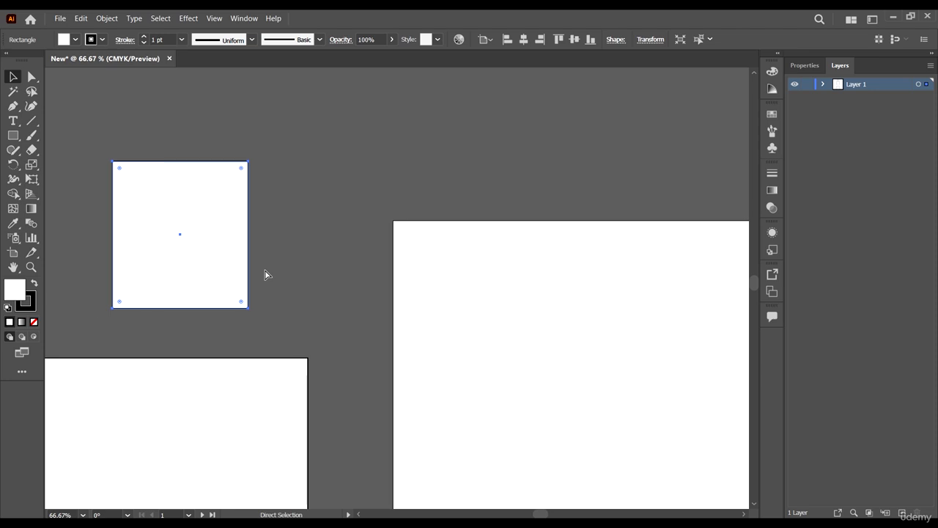
pyautogui.hscroll(4, 266, 272)
pyautogui.hscroll(-10, 260, 271)
pyautogui.press('v')
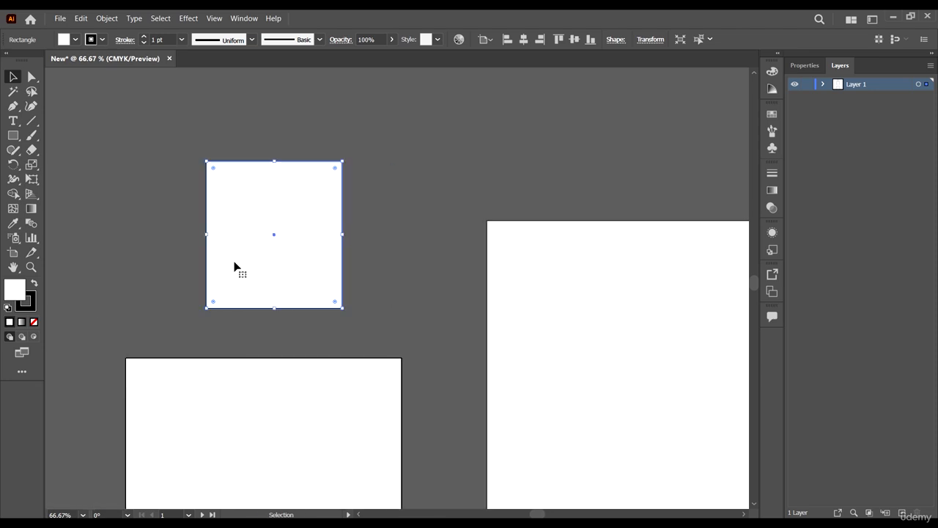
# Move the middle rectangle to the left and the small rectangle further up with the Selection tool, and deselect everything.
pyautogui.scroll(2, 235, 266)
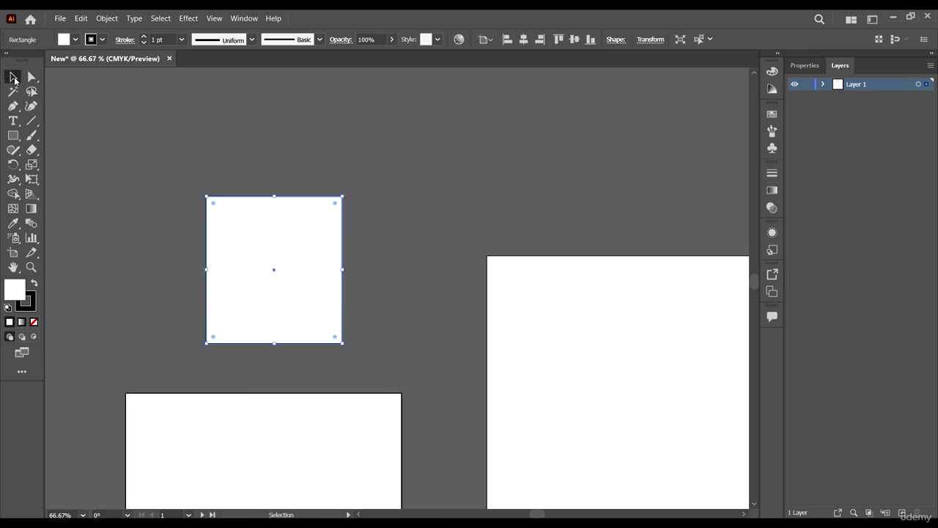
pyautogui.click(270, 309)
pyautogui.click(277, 413)
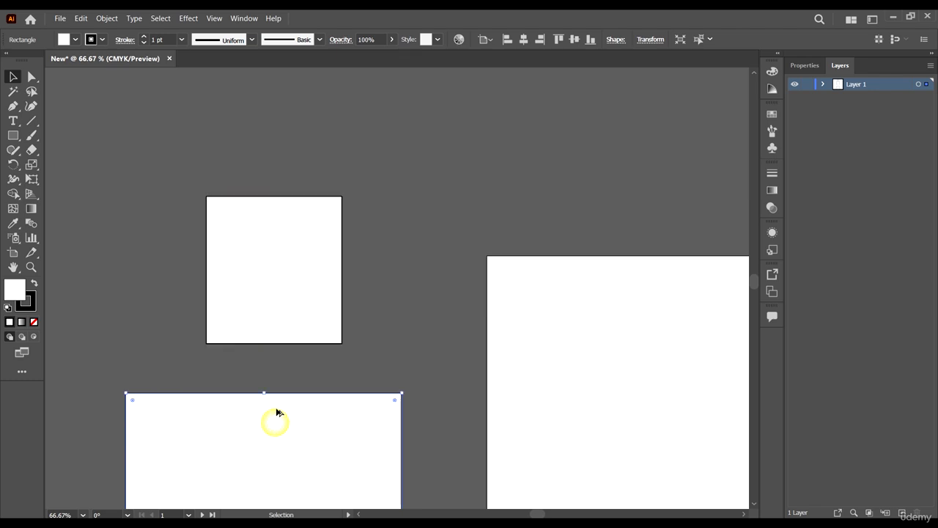
pyautogui.keyDown('alt'); pyautogui.scroll(-2, 276, 410); pyautogui.keyUp('alt')
pyautogui.scroll(-3, 283, 403)
pyautogui.moveTo(283, 402); pyautogui.dragTo(216, 388)
pyautogui.moveTo(293, 285); pyautogui.dragTo(288, 212)
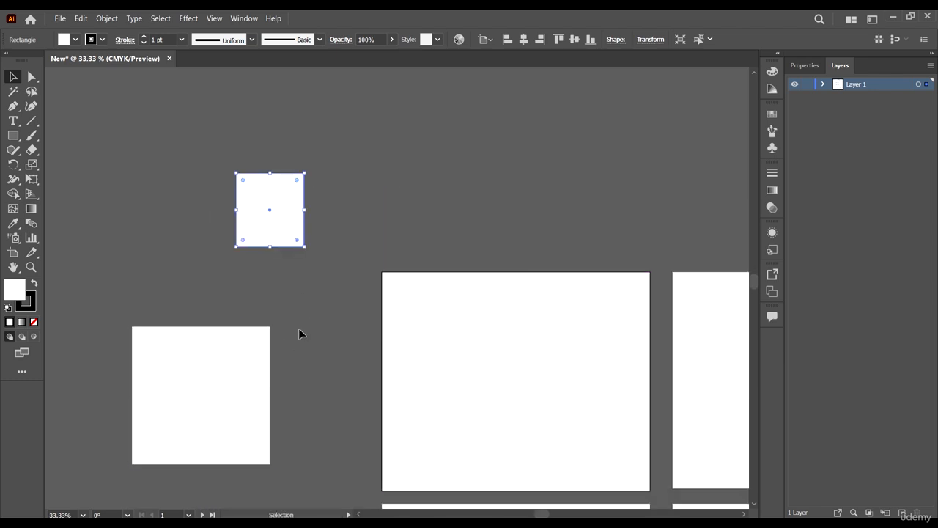
pyautogui.click(302, 323)
# Zoom in on the small rectangle and select it with the Direct Selection tool.
pyautogui.scroll(1, 160, 228)
pyautogui.keyDown('alt'); pyautogui.scroll(2, 160, 225); pyautogui.keyUp('alt')
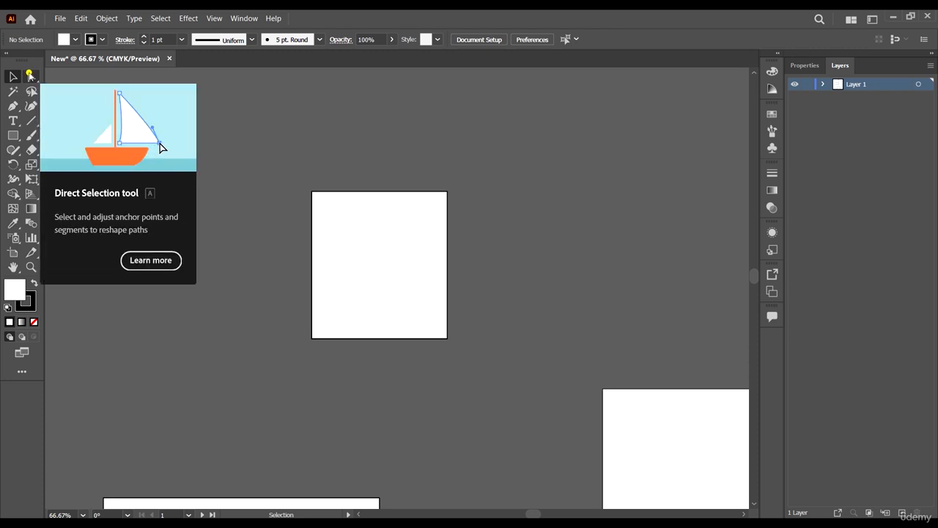
pyautogui.click(30, 75)
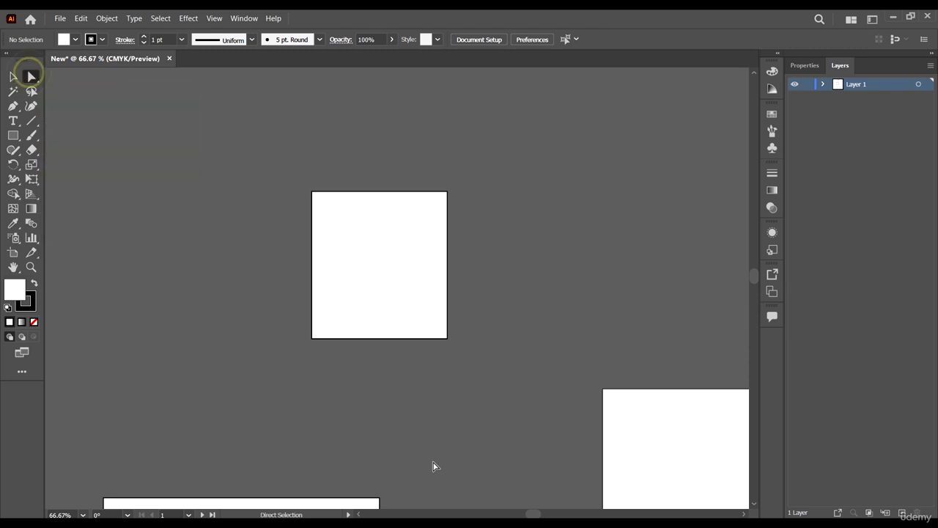
pyautogui.click(488, 415)
pyautogui.click(382, 231)
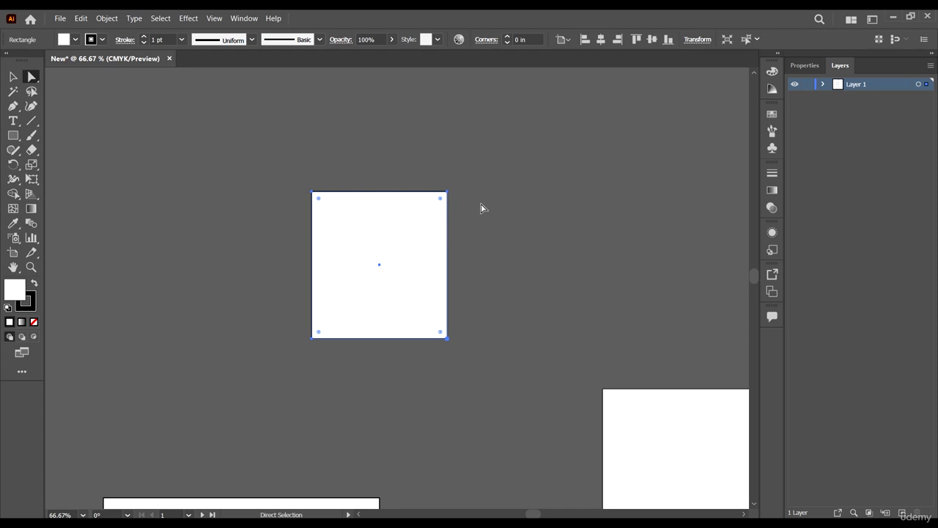
pyautogui.click(408, 266)
# Select only the small rectangle's lower-left anchor point and move it outward to about X -6.72 in, Y -1.20 in.
pyautogui.scroll(1, 308, 199)
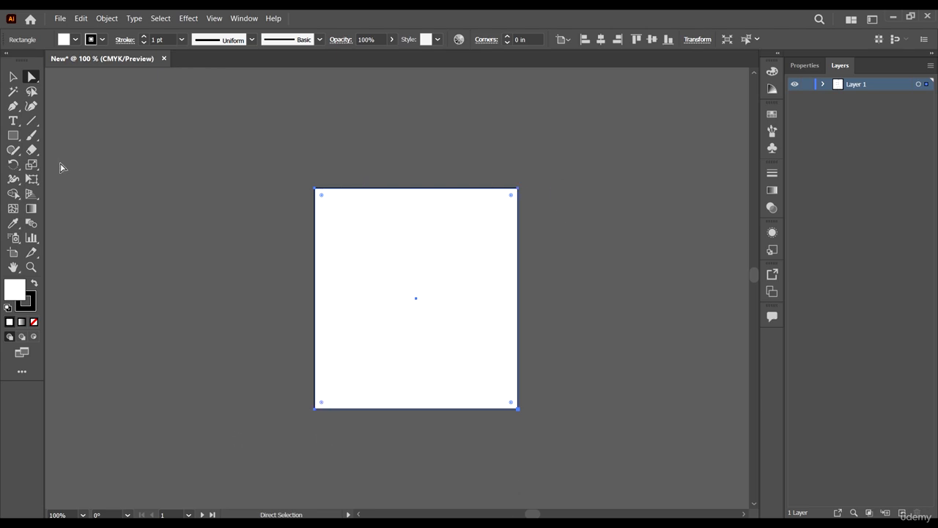
pyautogui.click(32, 77)
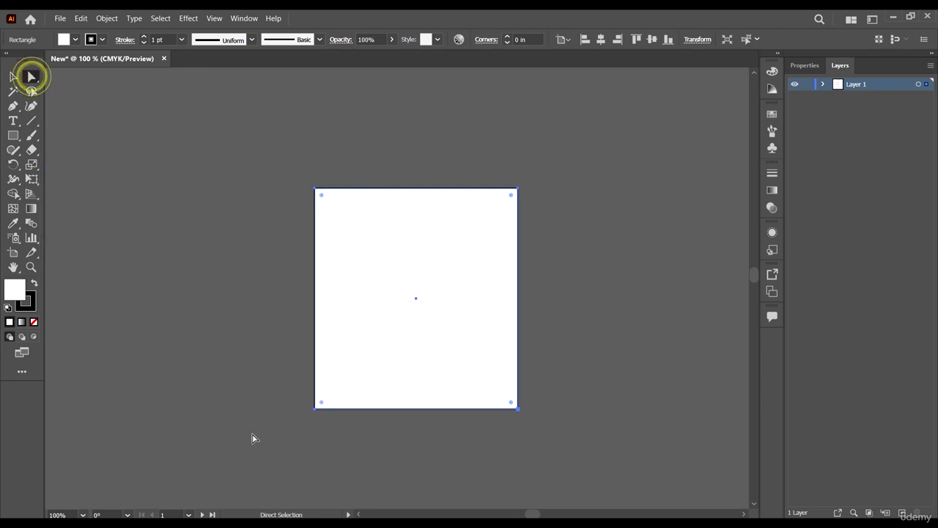
pyautogui.click(314, 408)
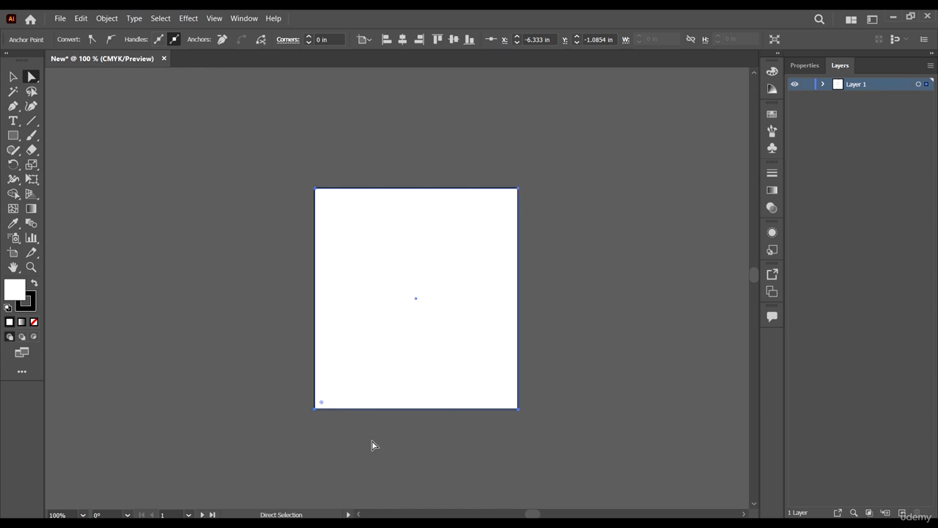
pyautogui.click(315, 409)
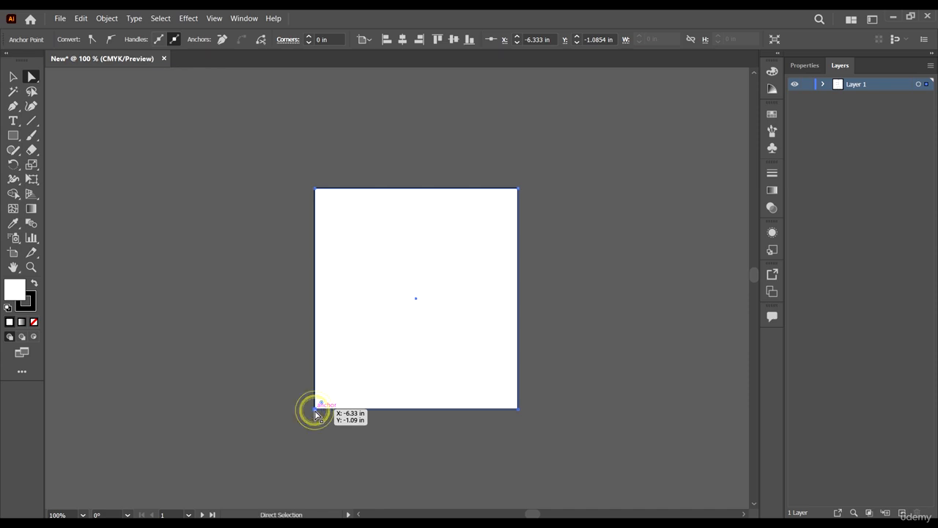
pyautogui.moveTo(316, 411); pyautogui.dragTo(296, 409)
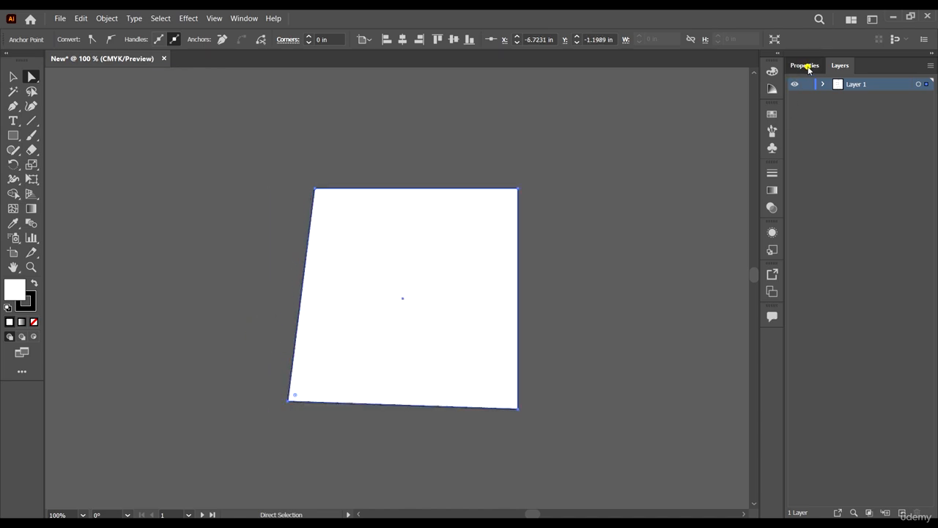
# Show the Properties of the selected anchor point and move it inward to about X -5.79 in, Y -1.75 in.
pyautogui.click(806, 65)
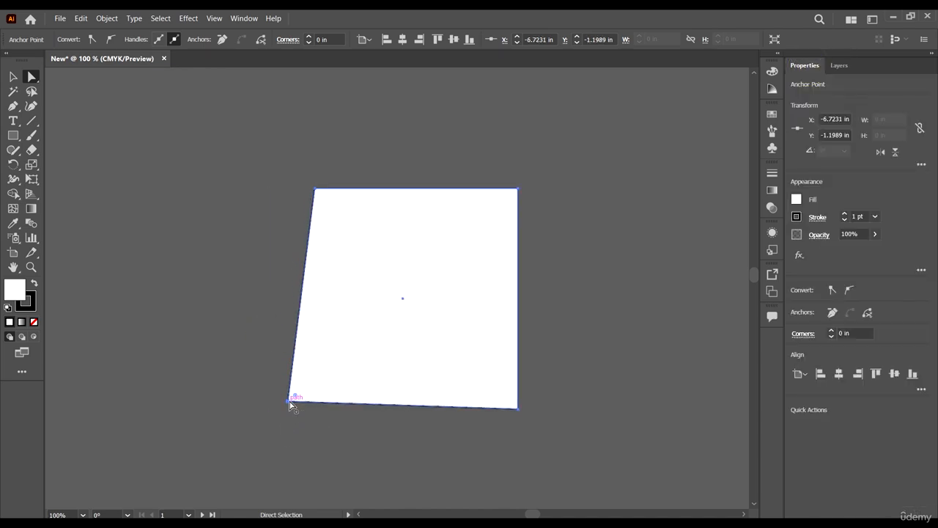
pyautogui.moveTo(288, 402); pyautogui.dragTo(372, 439)
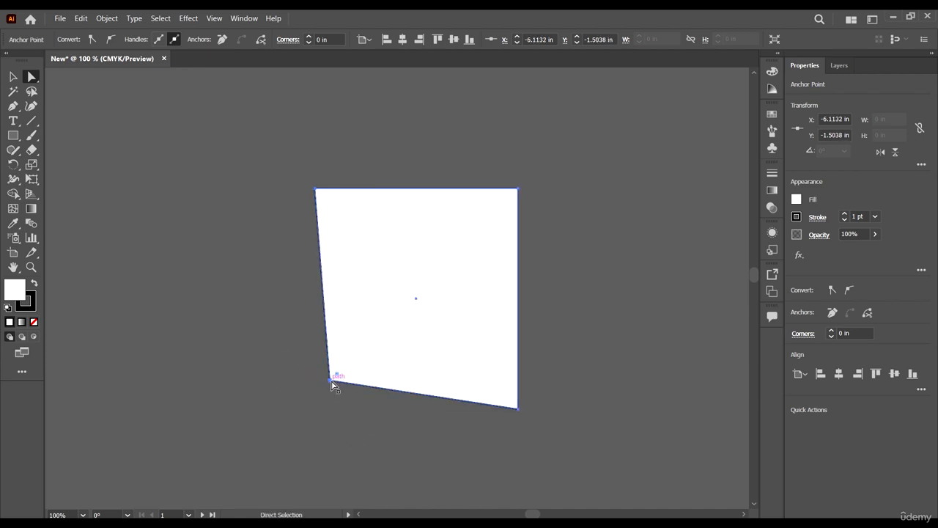
pyautogui.moveTo(330, 381); pyautogui.dragTo(352, 362)
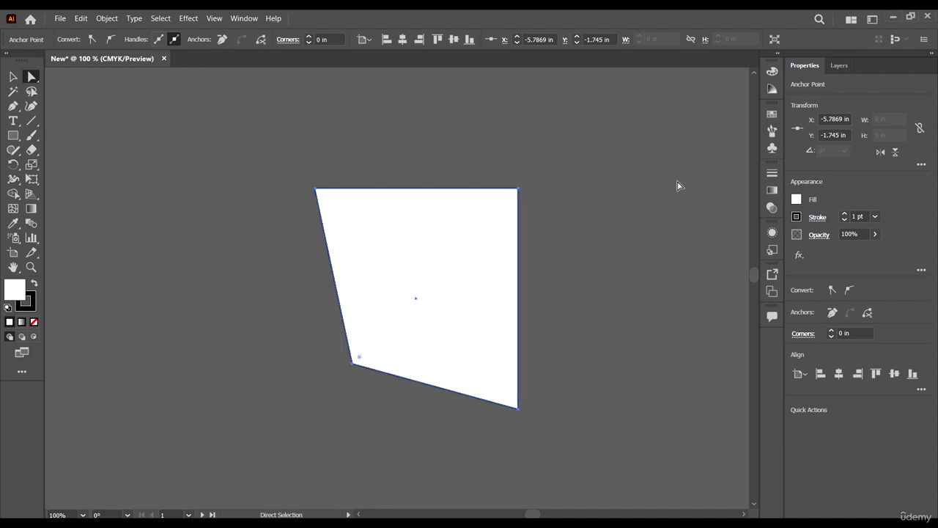
# Set the Y position of the small shape's selected lower-left anchor point to -1.875 in.
pyautogui.click(820, 120)
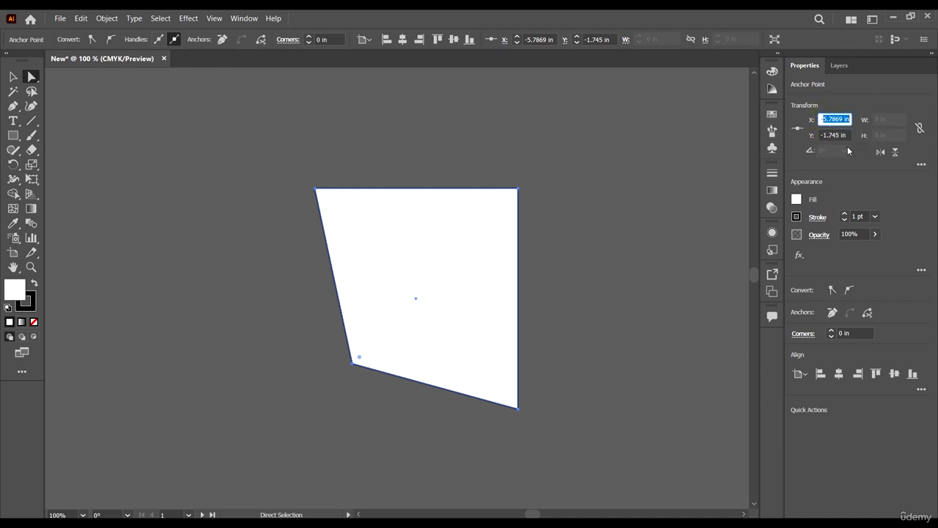
pyautogui.press('Tab')
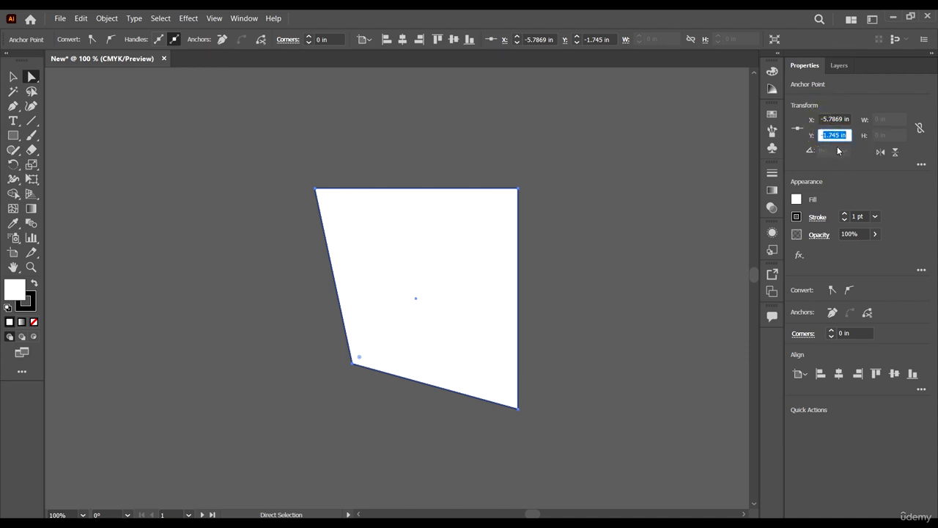
pyautogui.write('-1.875')
pyautogui.press('Return')
pyautogui.click(872, 186)
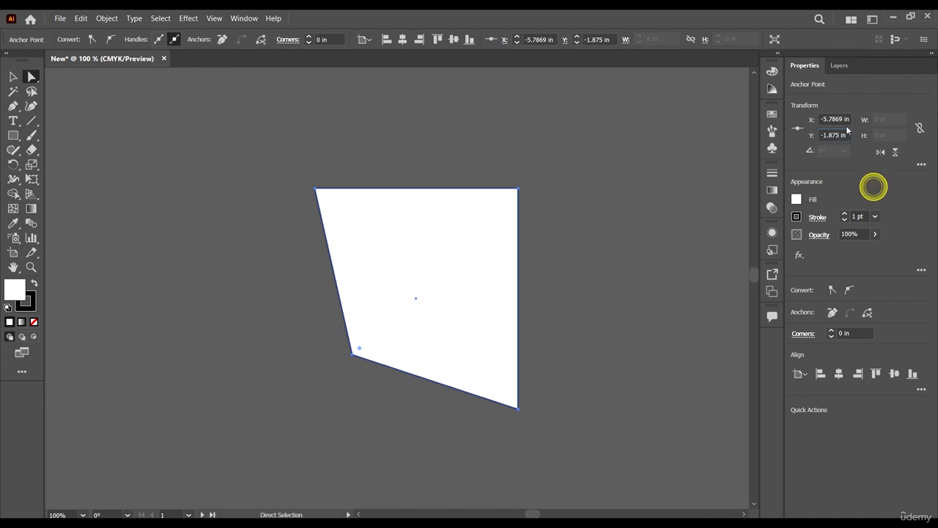
pyautogui.click(833, 120)
pyautogui.click(829, 136)
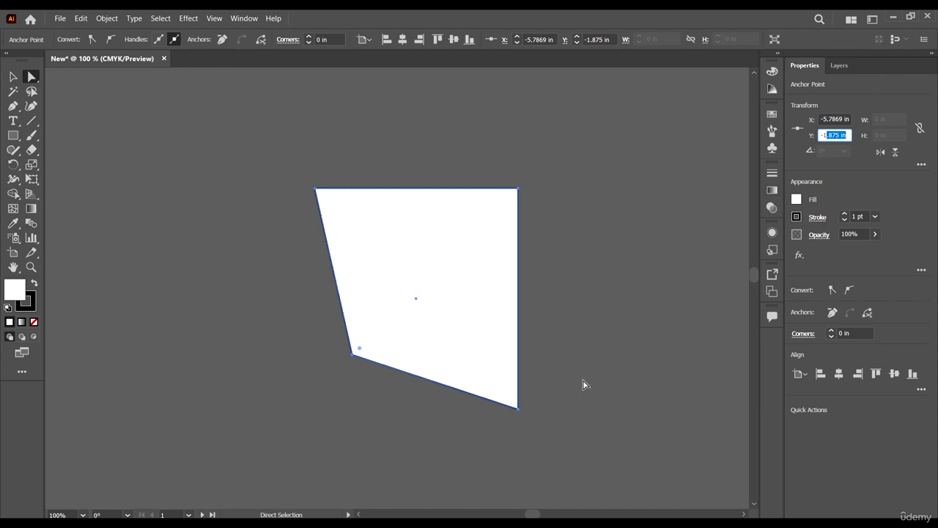
# Select the whole small shape with the Direct Selection tool, then select only its lower-left anchor point again.
pyautogui.keyDown('alt'); pyautogui.scroll(3, 520, 193); pyautogui.keyUp('alt')
pyautogui.keyDown('alt'); pyautogui.scroll(3, 521, 194); pyautogui.keyUp('alt')
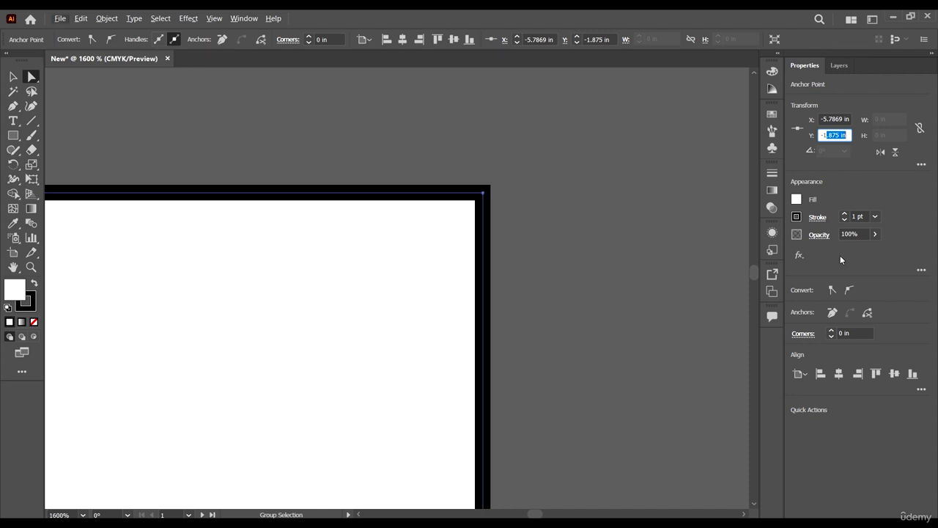
pyautogui.click(436, 285)
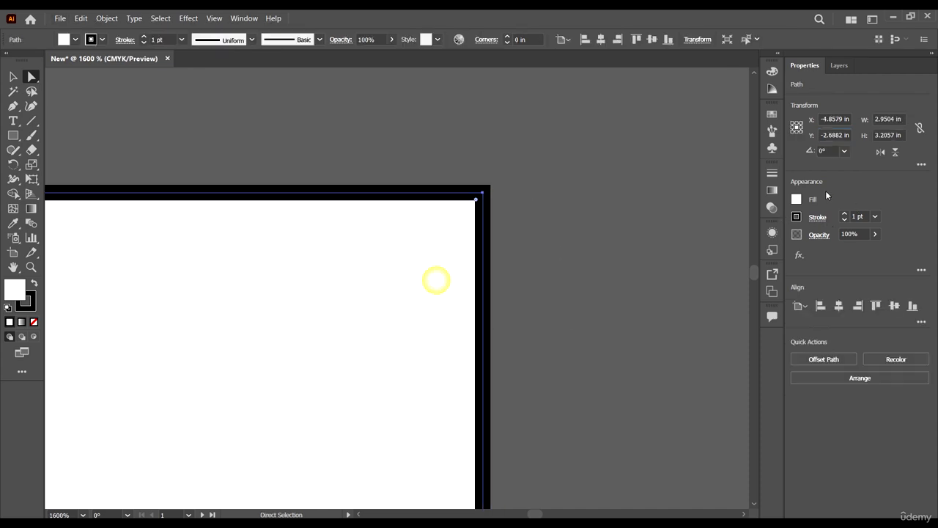
pyautogui.click(427, 252)
pyautogui.keyDown('alt'); pyautogui.scroll(-5, 540, 264); pyautogui.keyUp('alt')
pyautogui.keyDown('alt'); pyautogui.scroll(-5, 559, 329); pyautogui.keyUp('alt')
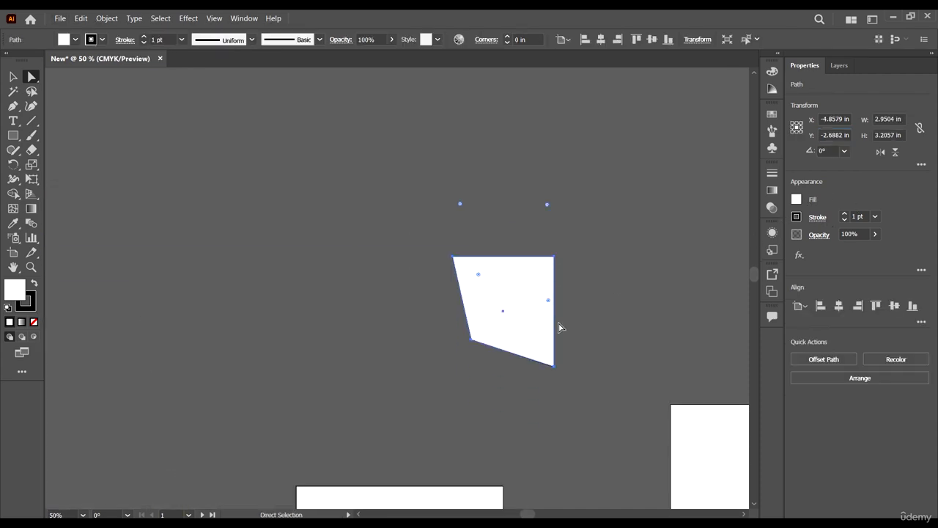
pyautogui.keyDown('alt'); pyautogui.scroll(4, 506, 346); pyautogui.keyUp('alt')
pyautogui.moveTo(459, 348); pyautogui.dragTo(253, 169)
pyautogui.scroll(1, 298, 240)
pyautogui.scroll(3, 298, 240)
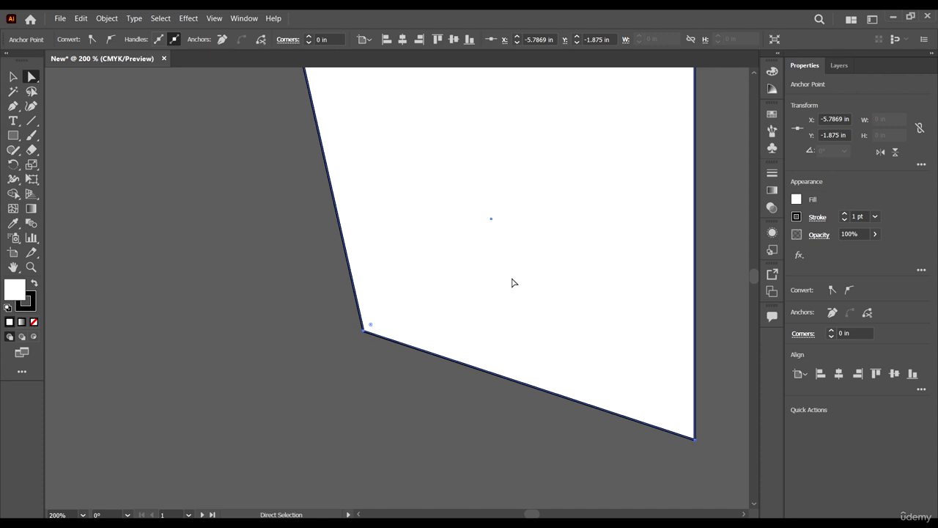
pyautogui.keyDown('alt'); pyautogui.scroll(-2, 412, 360); pyautogui.keyUp('alt')
pyautogui.keyDown('alt'); pyautogui.scroll(2, 397, 362); pyautogui.keyUp('alt')
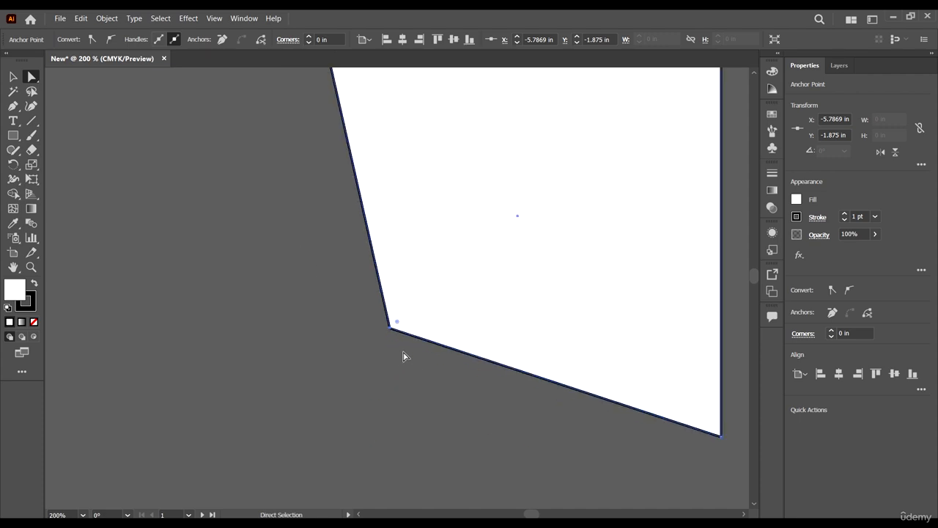
# Increase the shape's stroke weight to 8 pt, then reduce it to 4 pt.
pyautogui.click(845, 215)
pyautogui.click(845, 215)
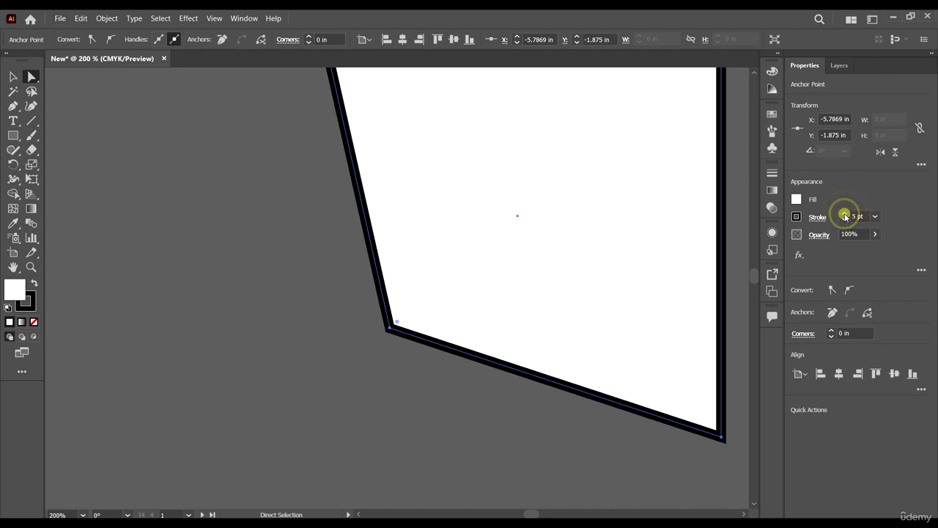
pyautogui.click(845, 214)
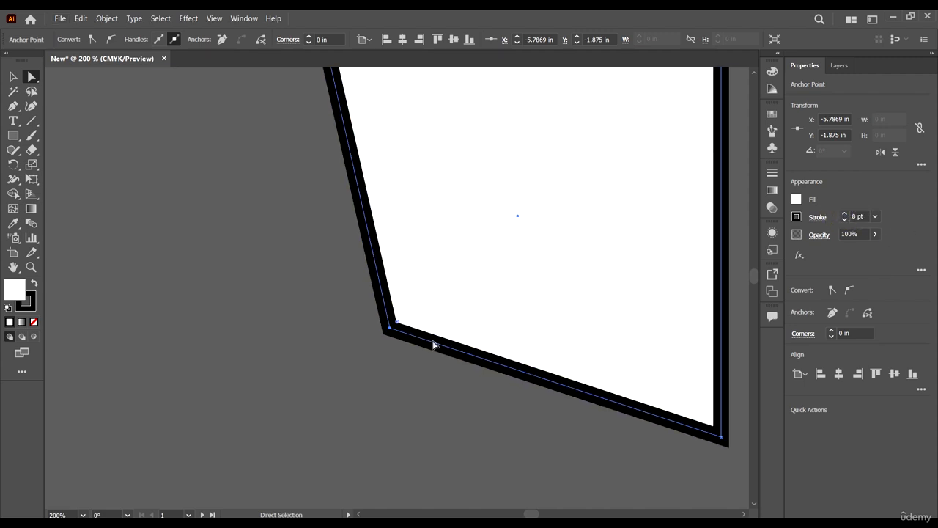
pyautogui.click(845, 220)
pyautogui.click(845, 219)
pyautogui.click(845, 220)
pyautogui.click(845, 220)
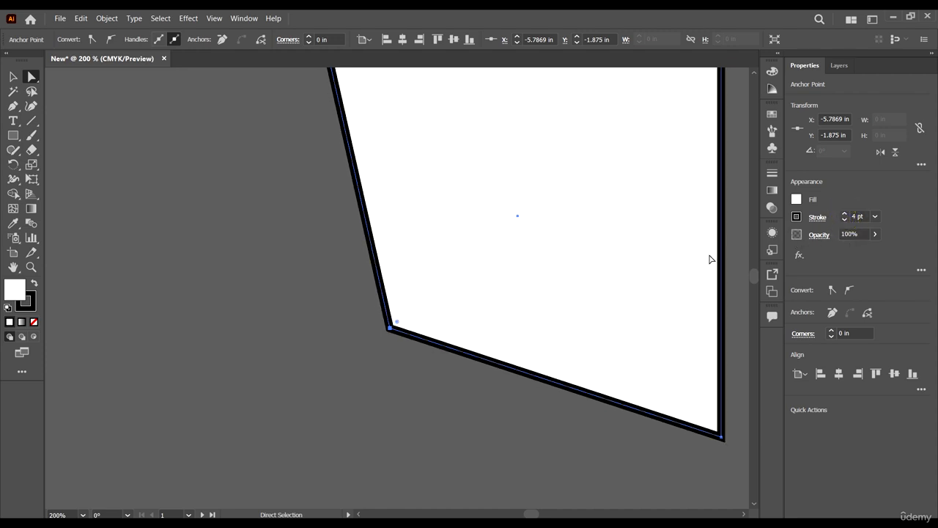
# Lower the shape's opacity to 29%, then restore it to 100%.
pyautogui.scroll(1, 393, 315)
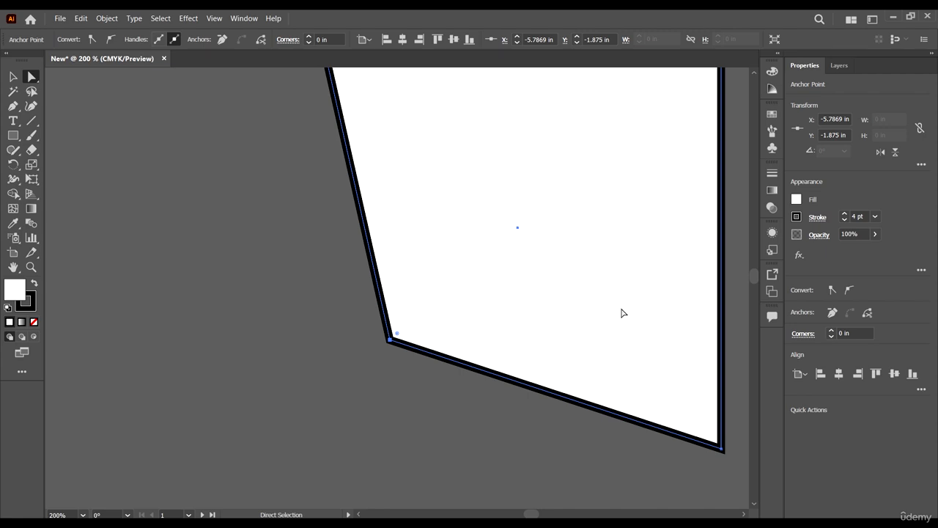
pyautogui.click(875, 234)
pyautogui.moveTo(871, 250); pyautogui.dragTo(843, 251)
pyautogui.click(875, 234)
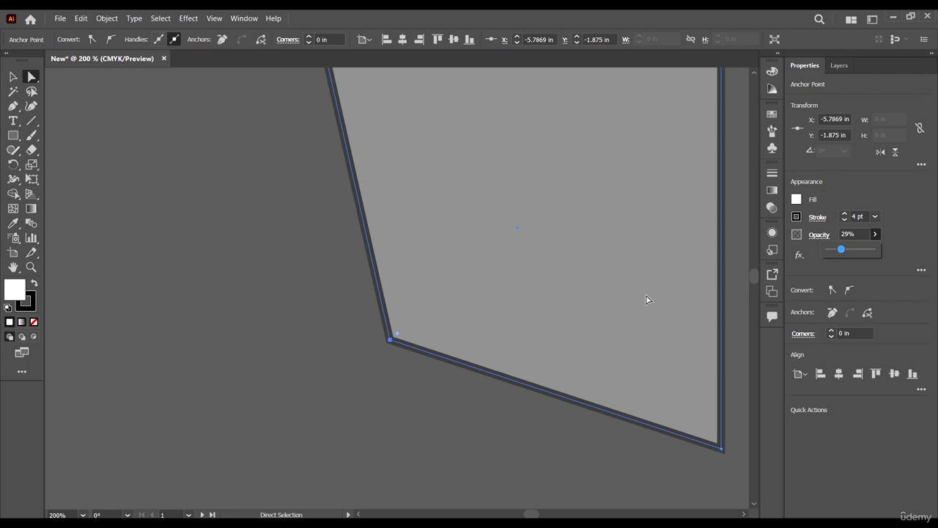
pyautogui.moveTo(843, 252); pyautogui.dragTo(877, 250)
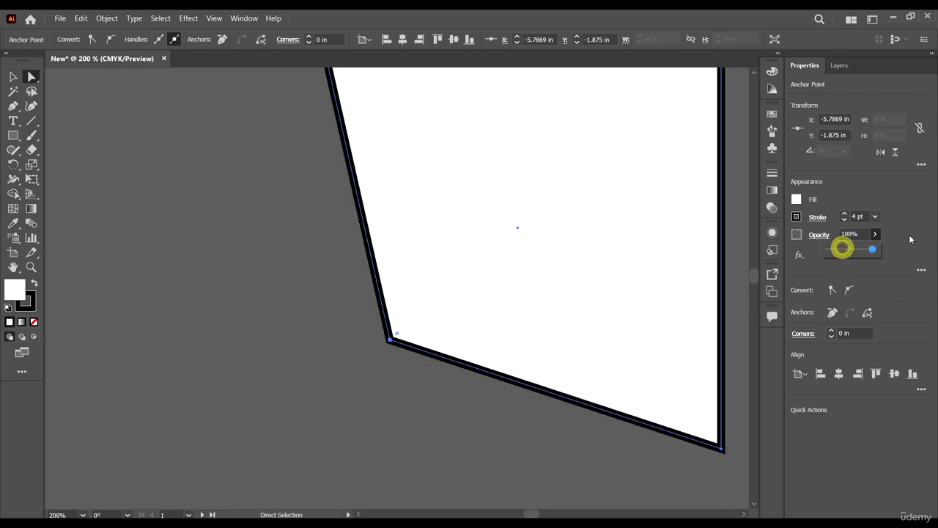
pyautogui.click(887, 209)
# Show the list of effects available for the shape's appearance, then close it without applying any.
pyautogui.click(800, 255)
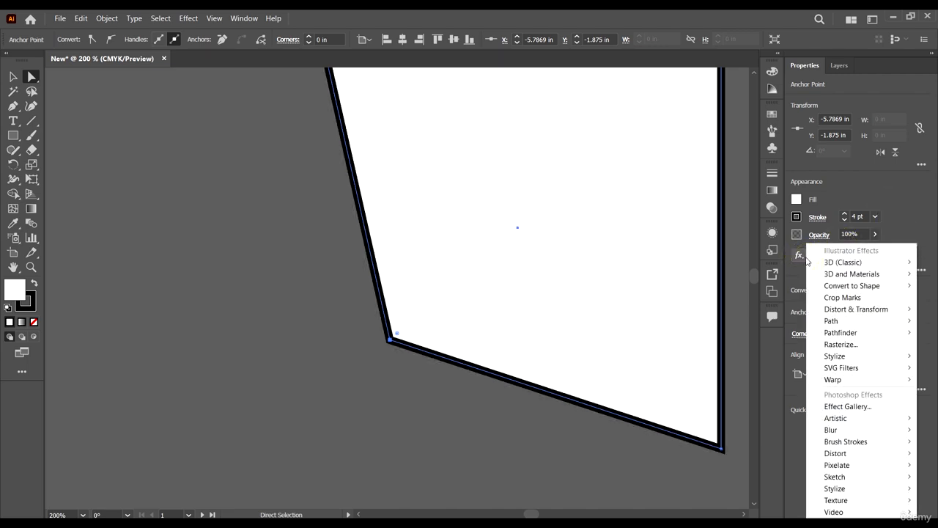
pyautogui.click(927, 205)
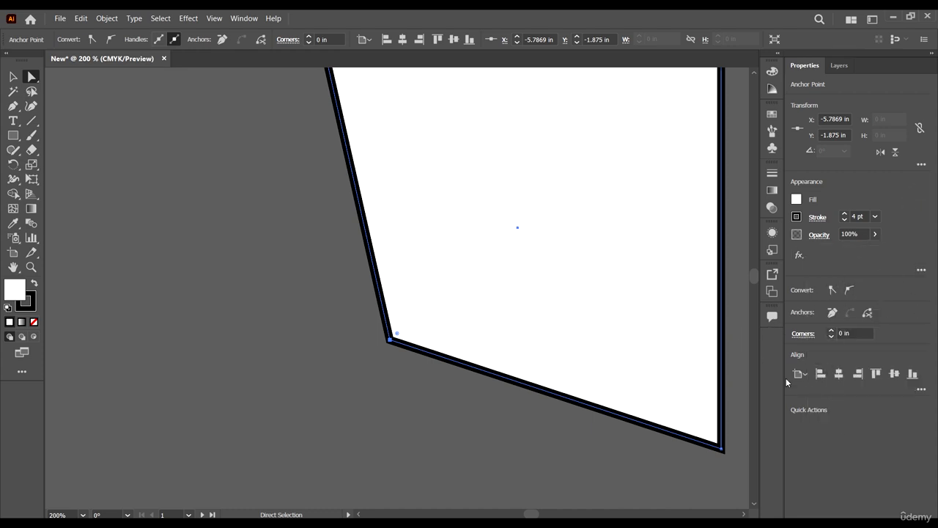
# Select the whole four-sided shape with the Selection tool and move it onto the artboard below it, to about X 5.85 in, Y 4.99 in.
pyautogui.scroll(-4, 506, 301)
pyautogui.scroll(-1, 555, 350)
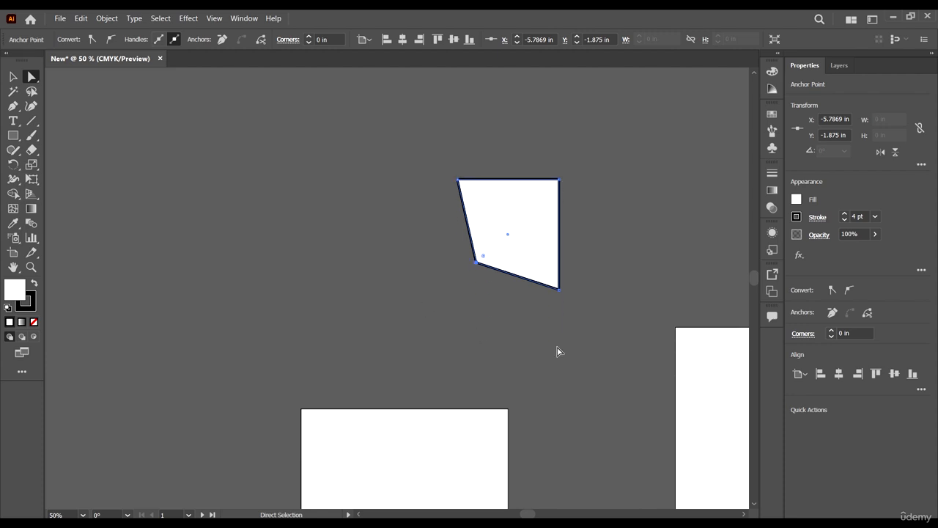
pyautogui.click(385, 237)
pyautogui.click(12, 77)
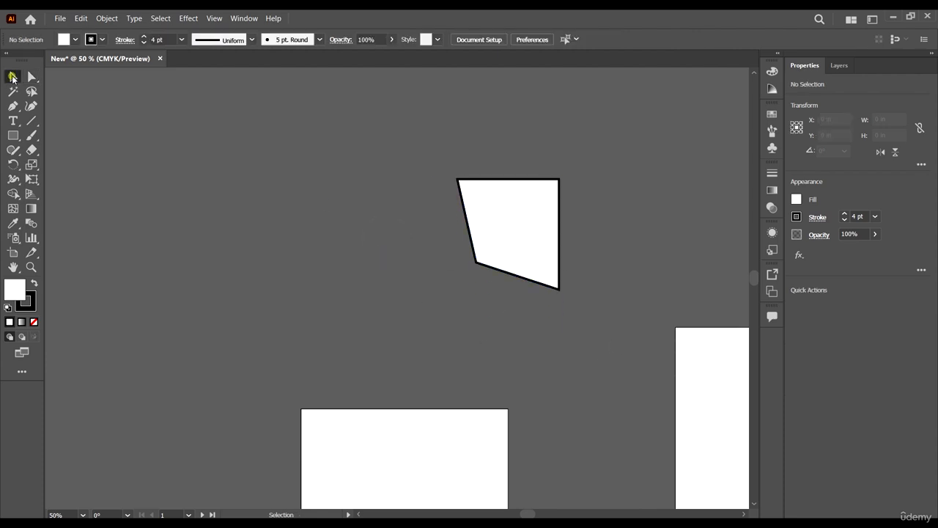
pyautogui.click(387, 286)
pyautogui.click(496, 211)
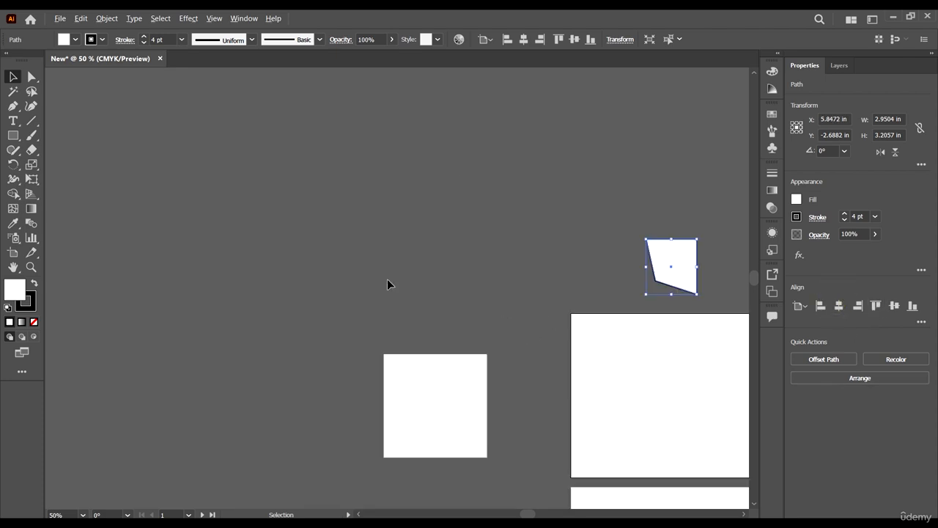
pyautogui.scroll(-1, 389, 281)
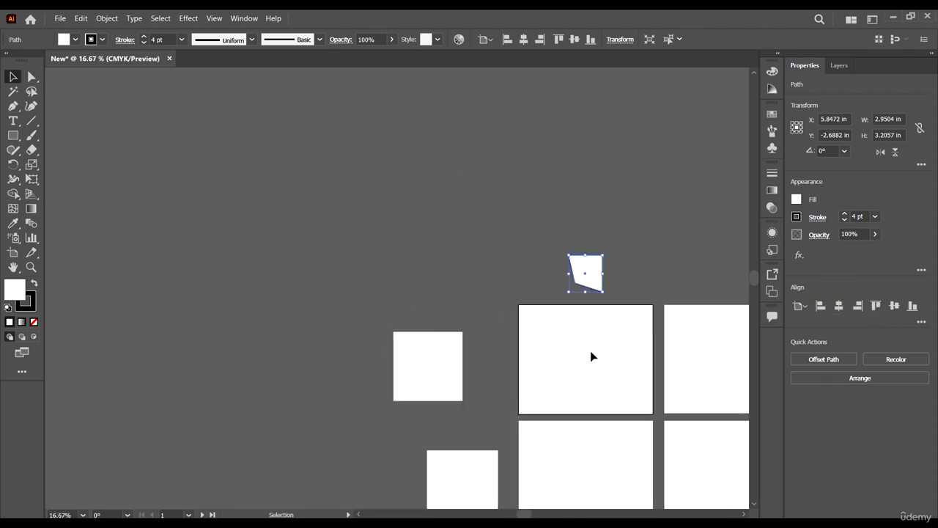
pyautogui.scroll(2, 590, 348)
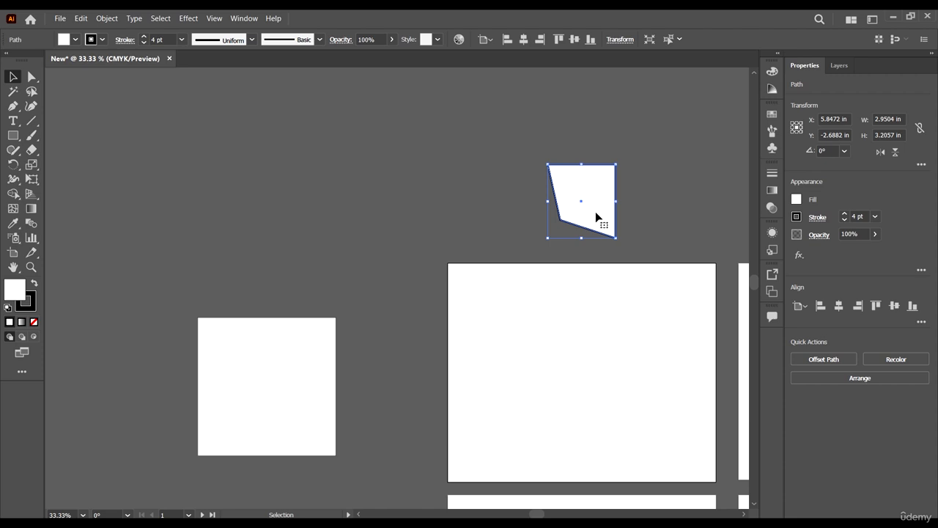
pyautogui.moveTo(595, 211); pyautogui.dragTo(587, 388)
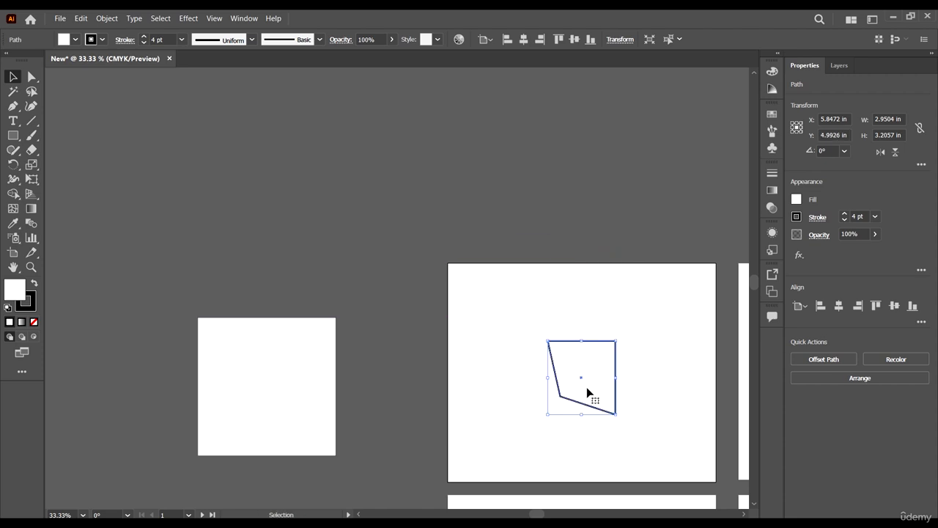
# Align the shape to the artboard's vertical center, left edge and top edge in turn, and again to the vertical center.
pyautogui.scroll(-2, 592, 394)
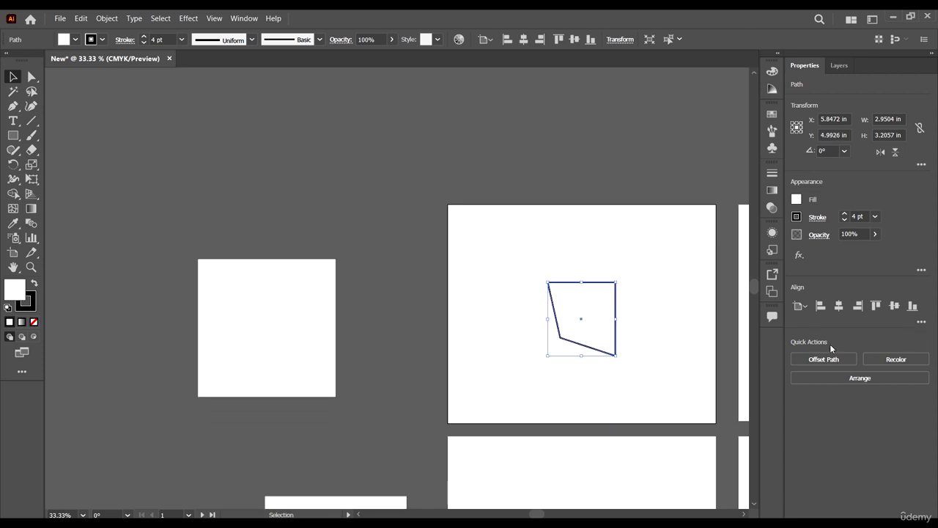
pyautogui.click(894, 306)
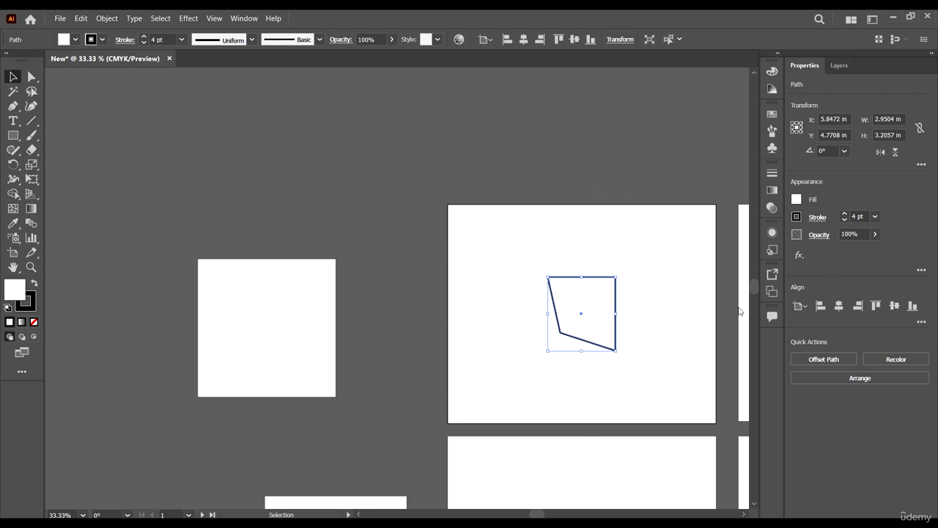
pyautogui.scroll(-3, 528, 328)
pyautogui.hscroll(3, 590, 324)
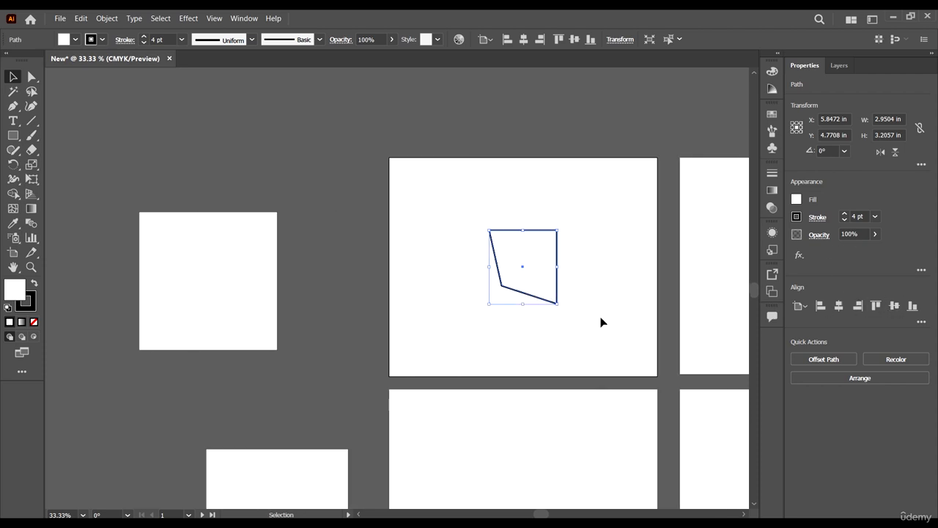
pyautogui.click(824, 309)
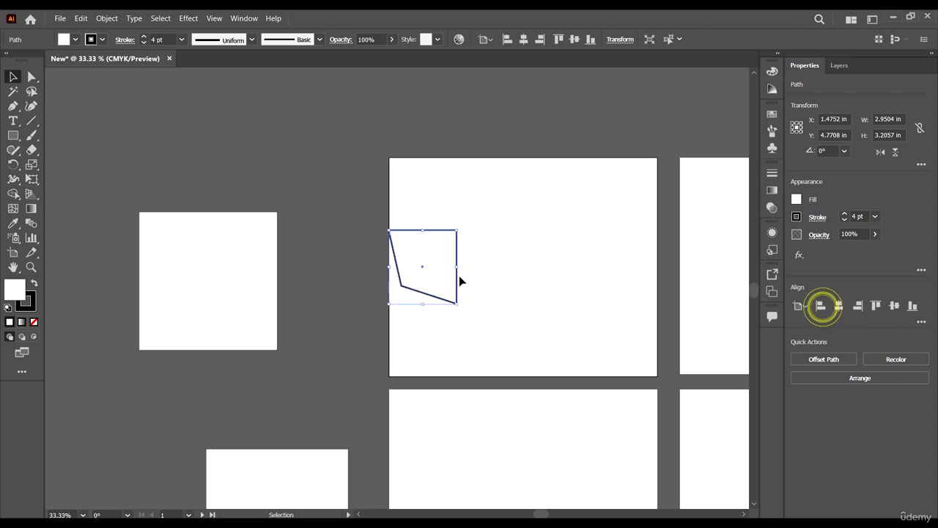
pyautogui.click(876, 306)
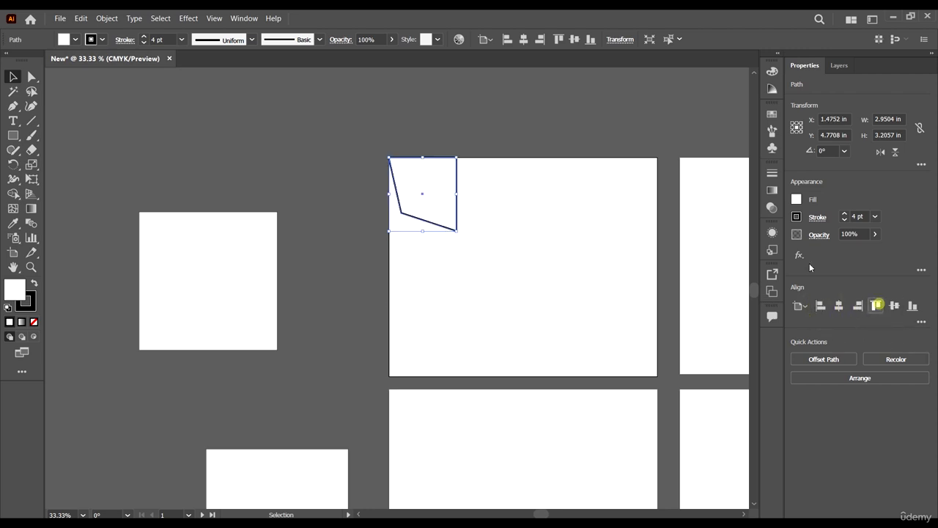
pyautogui.click(894, 306)
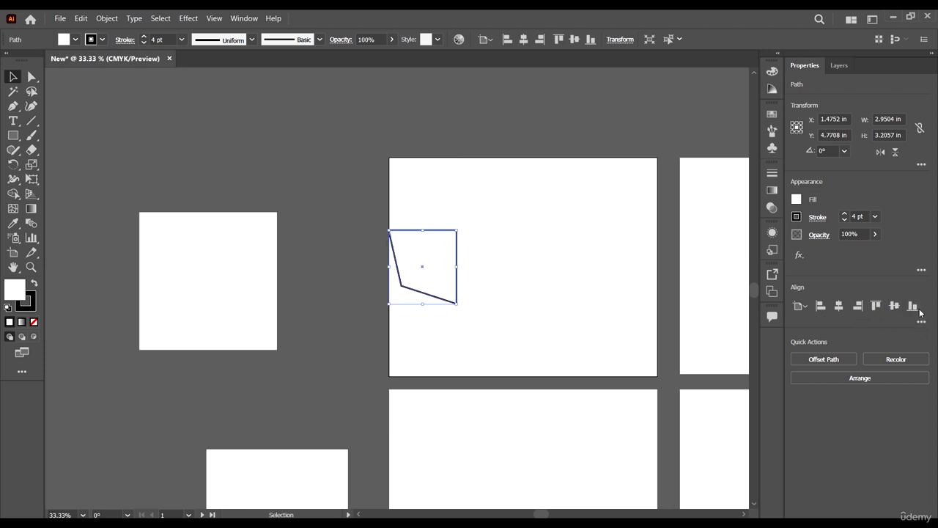
# Align the shape to the artboard's bottom and right edges, then move it near the middle, to about X 5.56 in, Y 5.13 in.
pyautogui.click(914, 307)
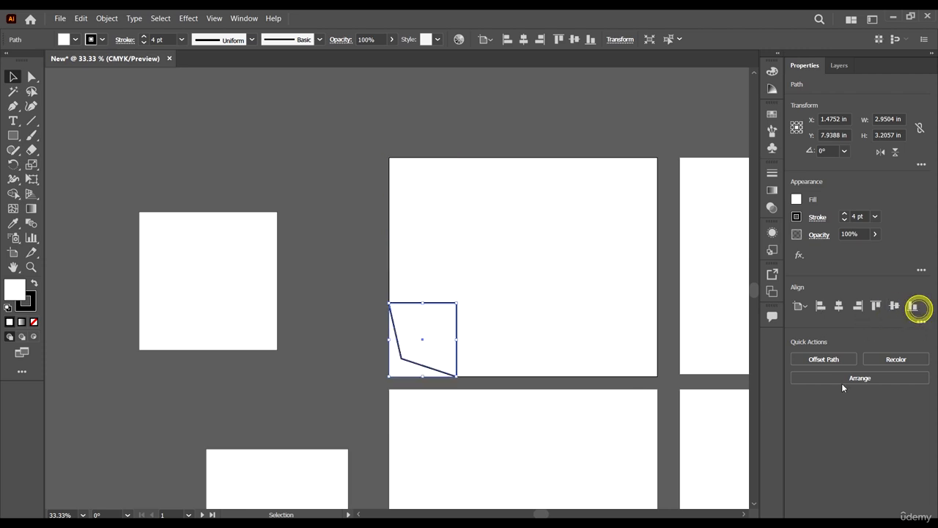
pyautogui.click(859, 307)
pyautogui.moveTo(628, 307); pyautogui.dragTo(522, 249)
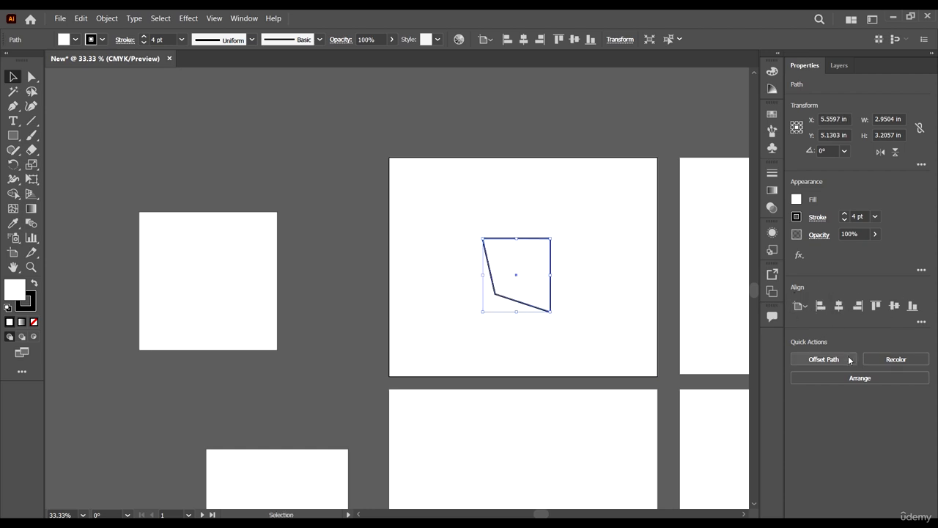
# Select the upper white square beside the artboards with the Selection tool.
pyautogui.scroll(-4, 436, 227)
pyautogui.scroll(4, 362, 249)
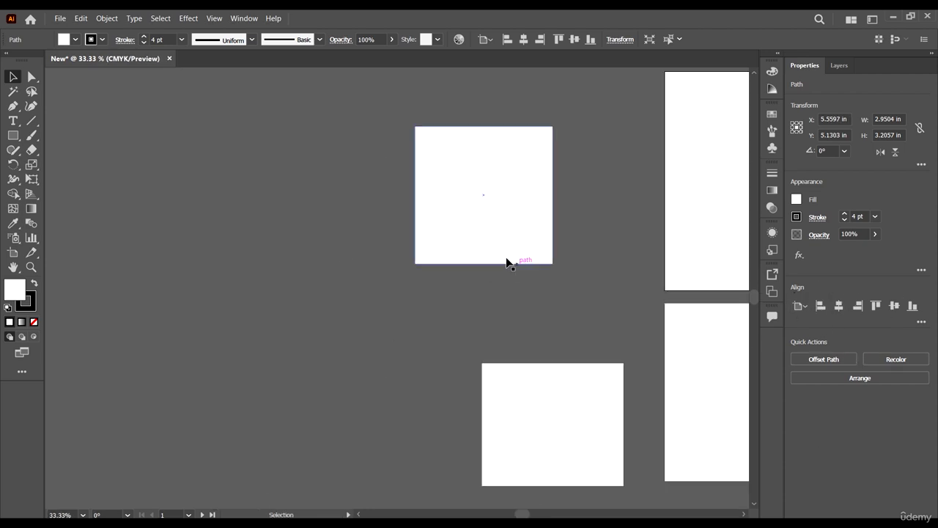
pyautogui.click(480, 192)
pyautogui.scroll(1, 481, 226)
# Select only the square's lower-left anchor point with the Direct Selection tool, then deselect everything with the Selection tool.
pyautogui.click(35, 79)
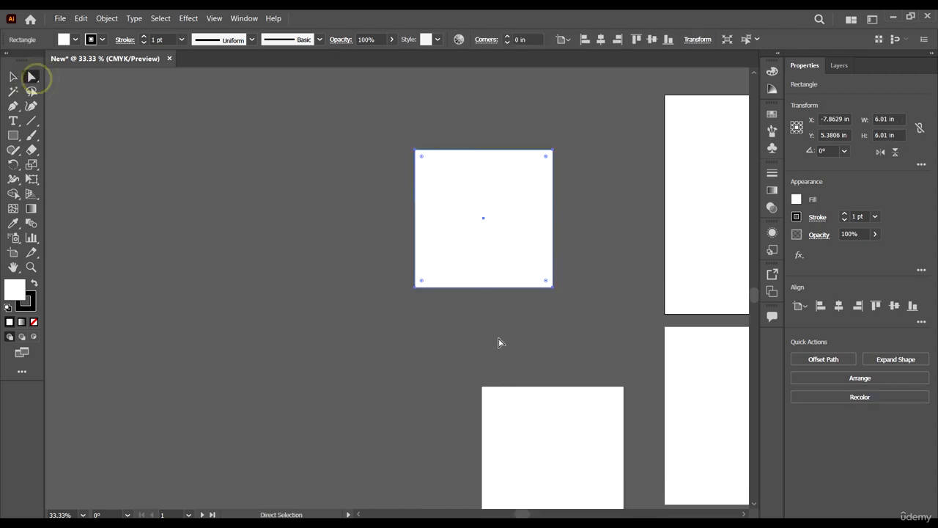
pyautogui.moveTo(476, 325); pyautogui.dragTo(340, 245)
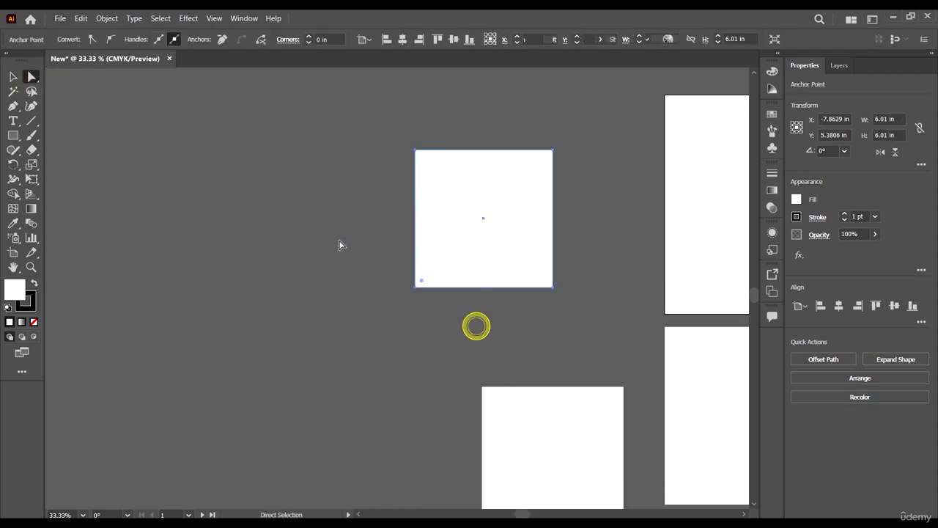
pyautogui.click(13, 76)
pyautogui.click(281, 198)
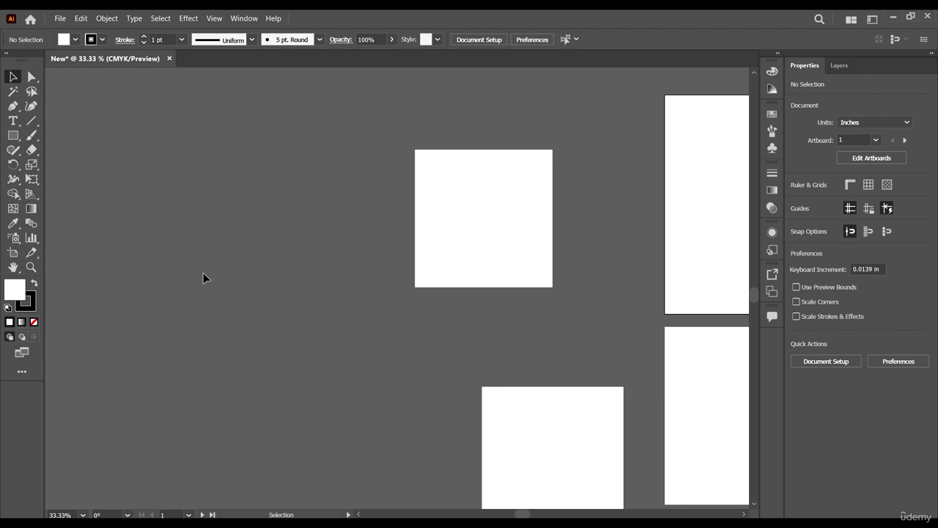
# Move the four-sided shape off its artboard to the empty area beyond the white squares, to about X -15.37 in, Y 7.44 in.
pyautogui.scroll(-1, 303, 245)
pyautogui.scroll(2, 518, 192)
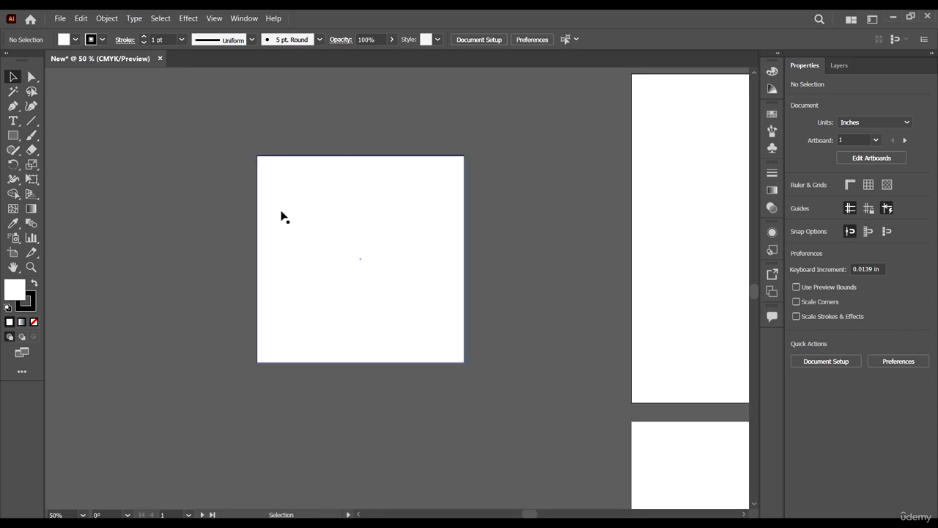
pyautogui.scroll(-3, 281, 213)
pyautogui.click(408, 234)
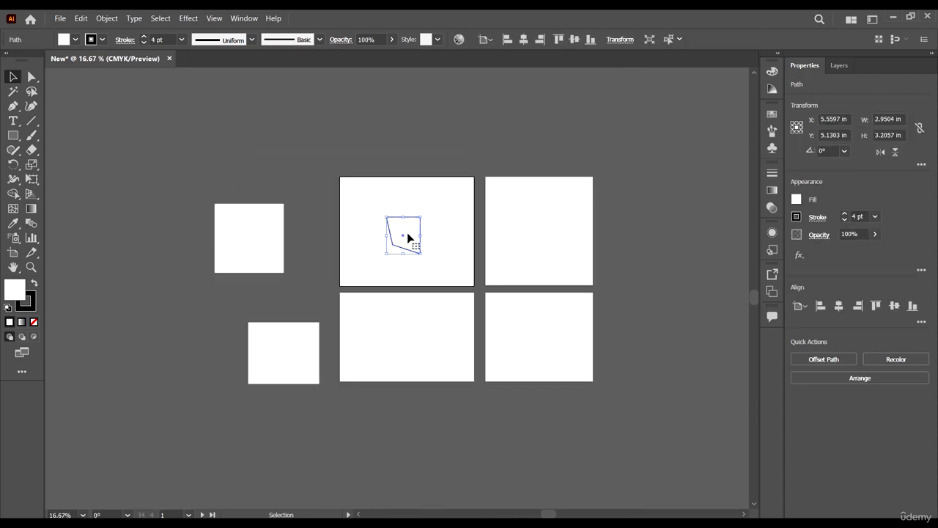
pyautogui.moveTo(409, 234); pyautogui.dragTo(182, 275)
pyautogui.hscroll(-3, 166, 272)
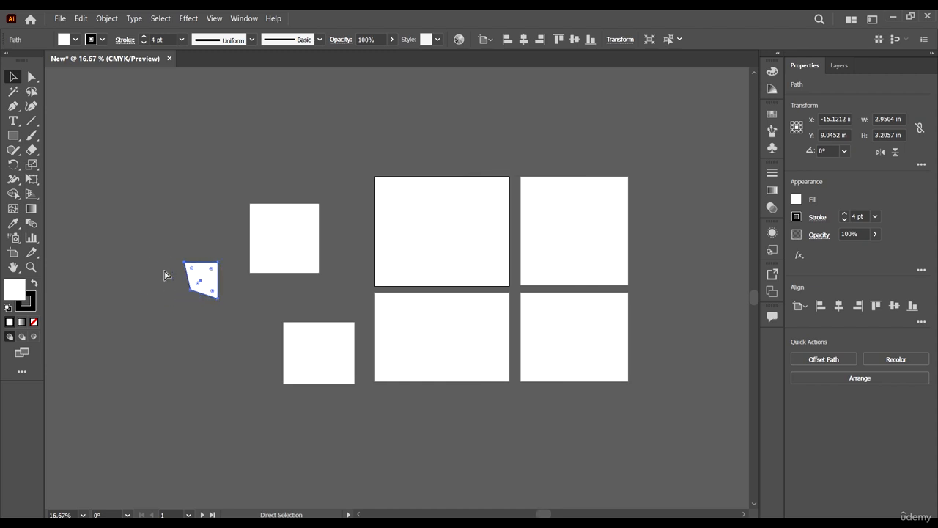
pyautogui.scroll(4, 257, 283)
pyautogui.scroll(2, 151, 254)
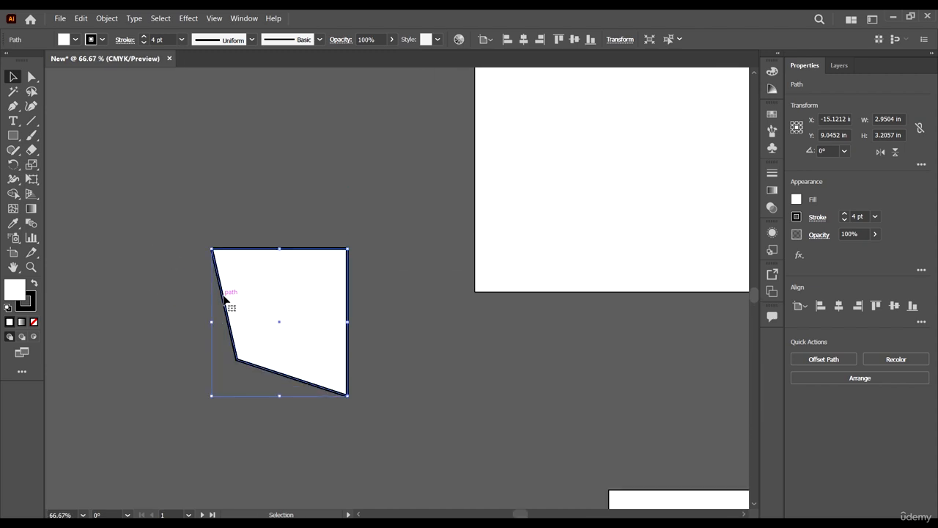
pyautogui.scroll(2, 227, 300)
pyautogui.moveTo(289, 382); pyautogui.dragTo(214, 338)
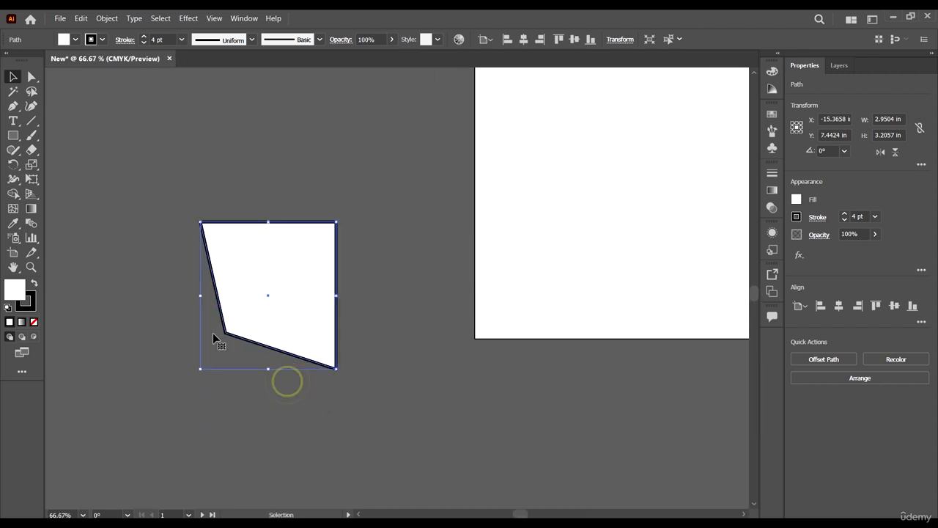
# Set the four-sided shape's fill color to red, FF0000, in the Color Picker.
pyautogui.doubleClick(16, 291)
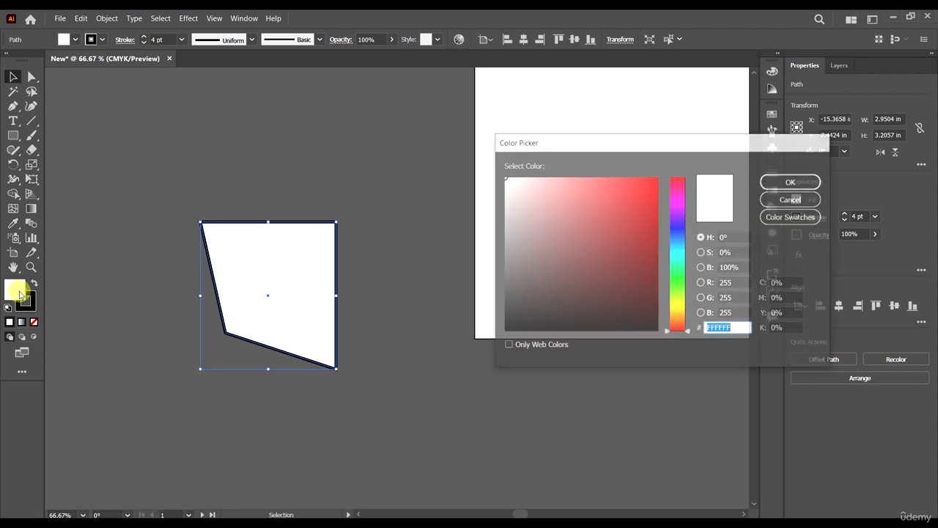
pyautogui.moveTo(626, 206)
pyautogui.mouseDown()
pyautogui.moveTo(660, 122)
pyautogui.moveTo(660, 162)
pyautogui.mouseUp()
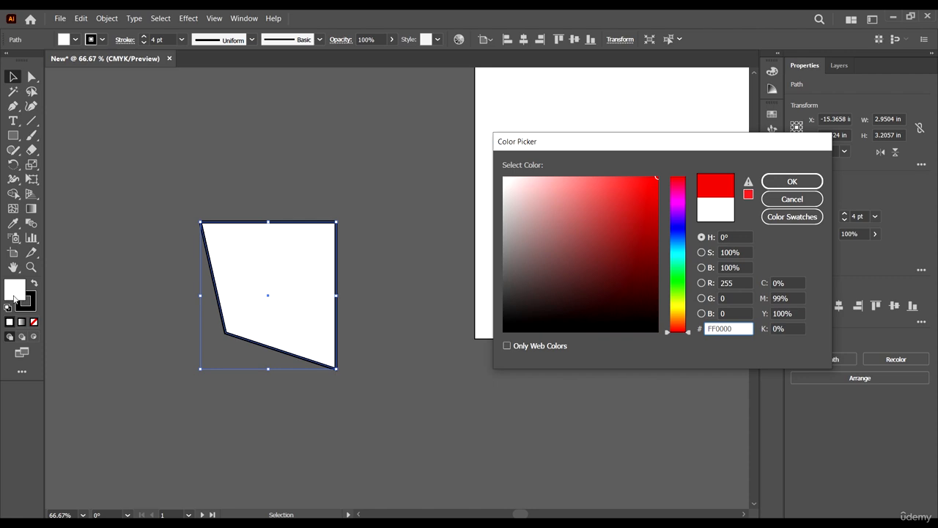
pyautogui.click(783, 184)
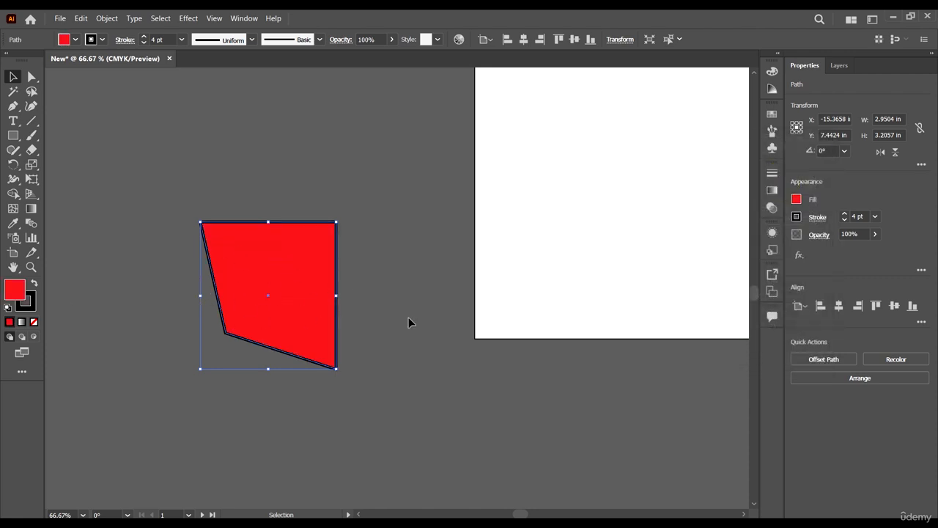
# Set the shape's stroke color to a bright cyan with a hue of 183° and deselect the shape.
pyautogui.click(29, 308)
pyautogui.doubleClick(27, 308)
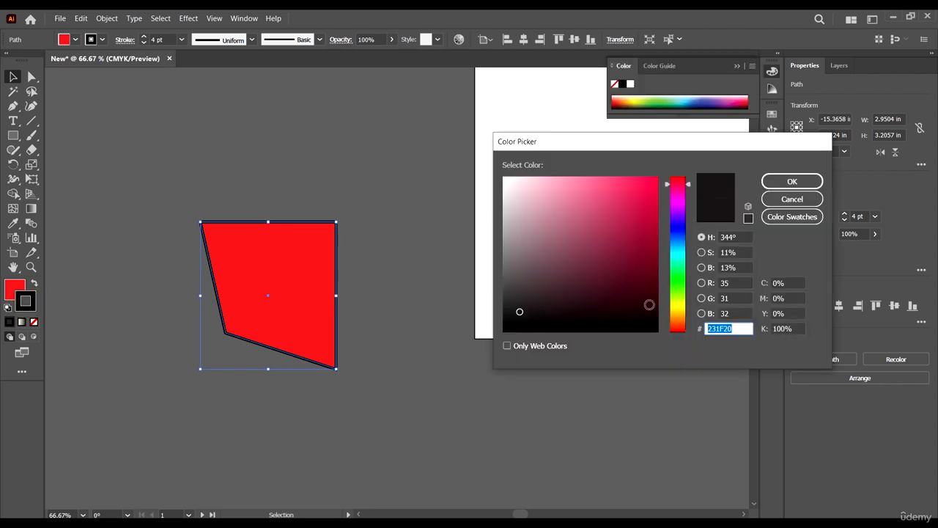
pyautogui.moveTo(641, 293)
pyautogui.mouseDown()
pyautogui.moveTo(632, 276)
pyautogui.moveTo(652, 203)
pyautogui.moveTo(566, 211)
pyautogui.mouseUp()
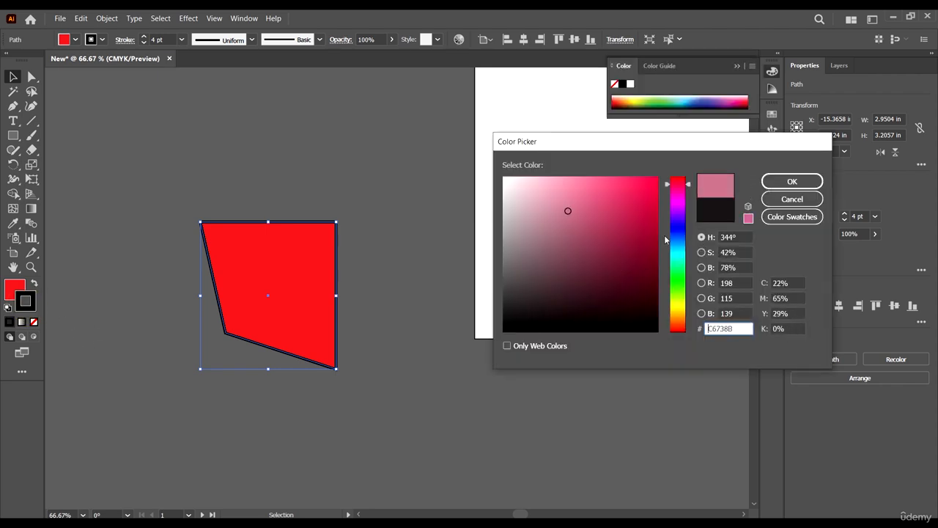
pyautogui.moveTo(670, 242); pyautogui.dragTo(674, 253)
pyautogui.click(622, 181)
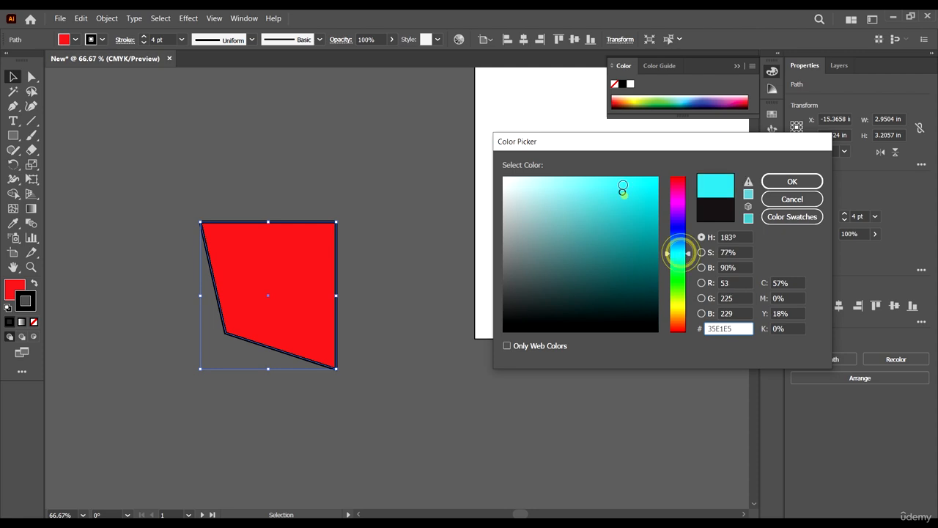
pyautogui.click(801, 181)
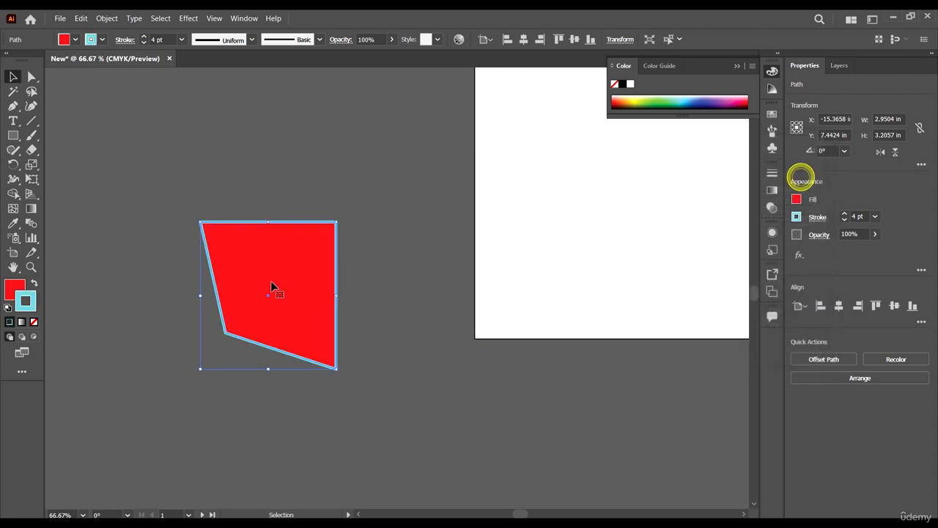
pyautogui.click(416, 256)
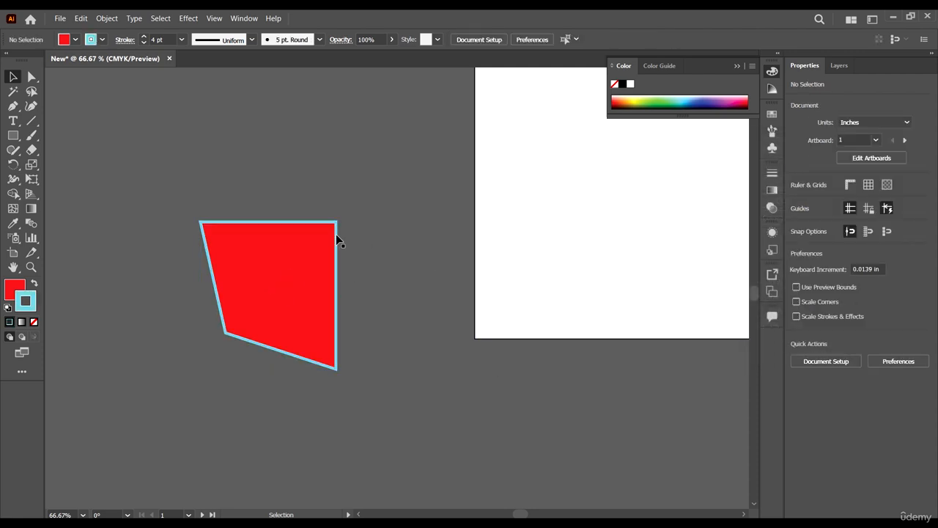
# Select the red shape and swap its fill and stroke colors back and forth twice.
pyautogui.click(267, 273)
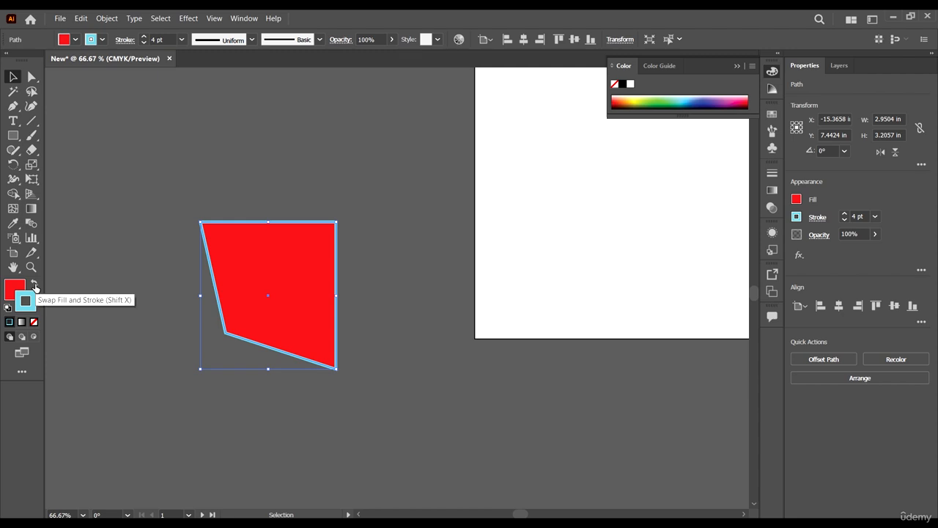
pyautogui.click(33, 283)
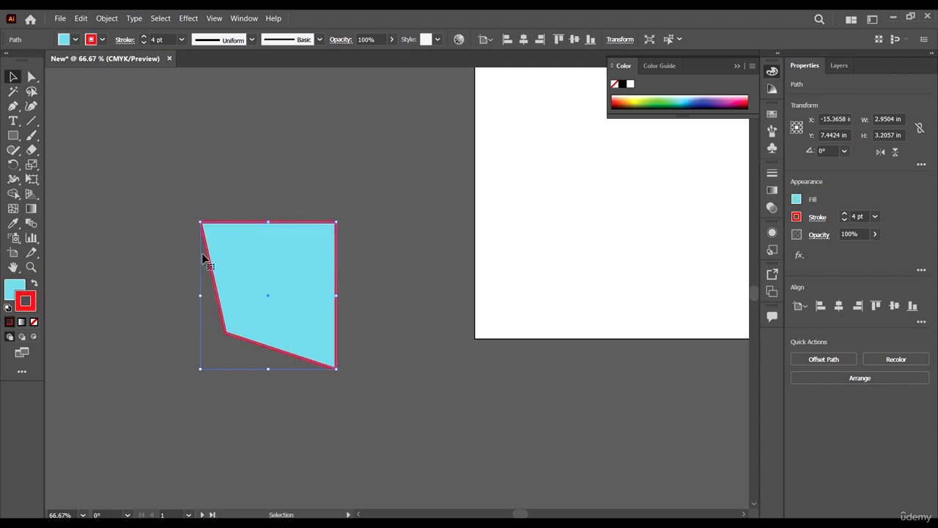
pyautogui.click(33, 284)
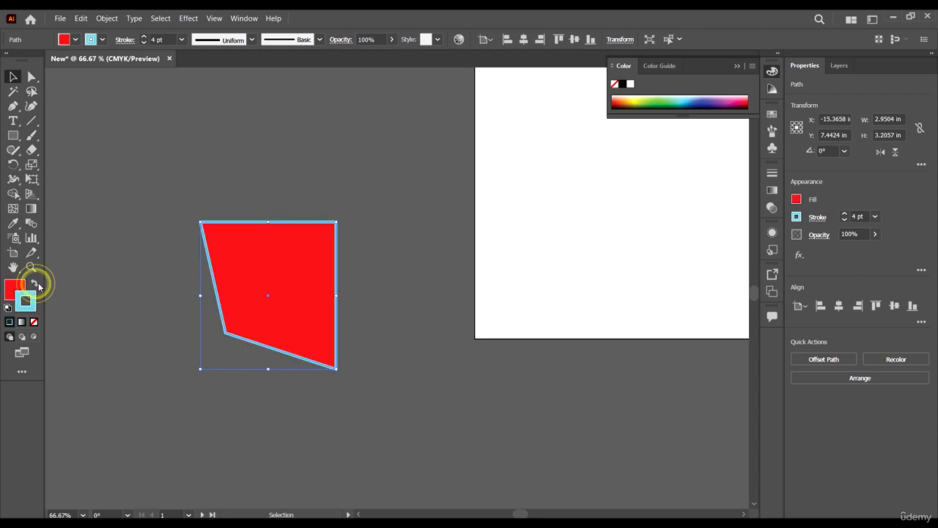
pyautogui.click(33, 284)
pyautogui.click(34, 284)
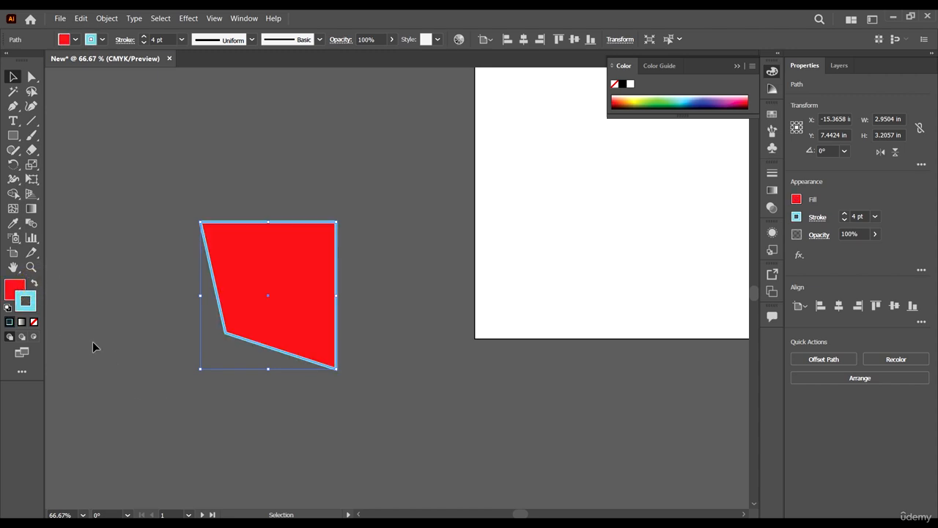
# Remove the stroke and the fill from the selected shape by setting both to None.
pyautogui.click(34, 321)
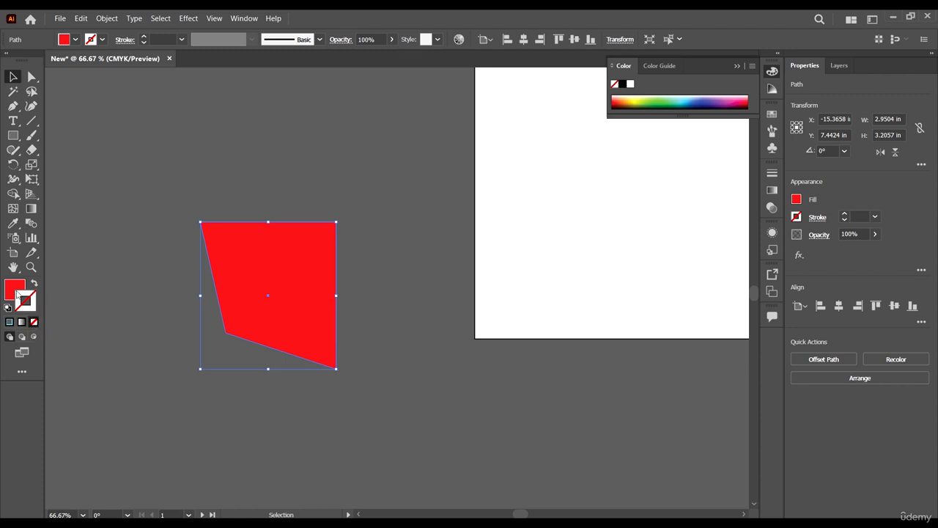
pyautogui.click(17, 292)
pyautogui.click(34, 322)
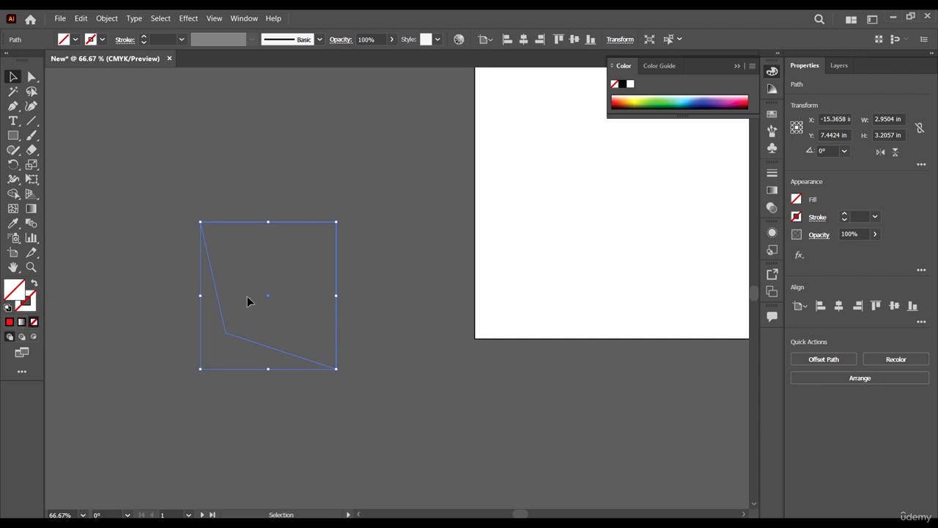
# Undo the removal of the shape's fill and stroke, return to the Selection tool and deselect the shape.
pyautogui.press('a')
pyautogui.hotkey('ctrl', 'z')
pyautogui.hotkey('ctrl', 'z')
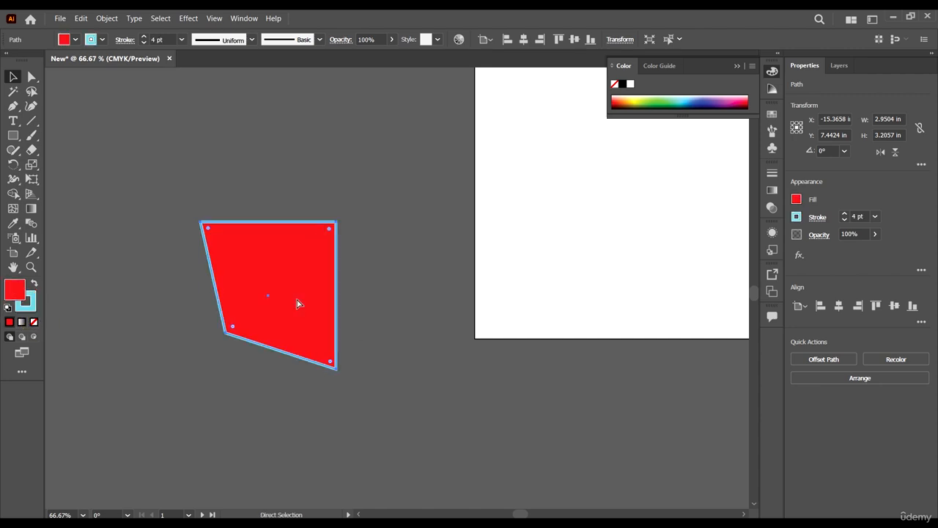
pyautogui.press('v')
pyautogui.click(184, 379)
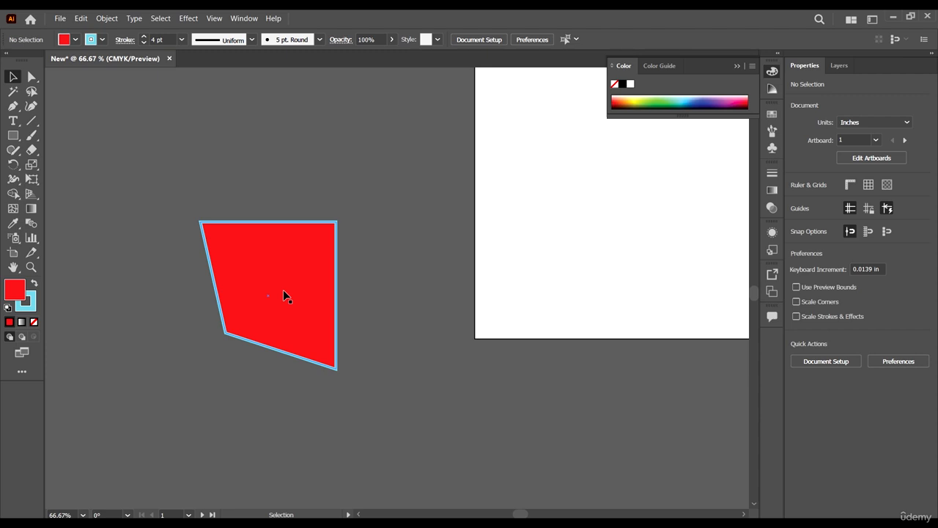
# Make the fill active with the solid Color option and collapse the Color panel.
pyautogui.click(10, 291)
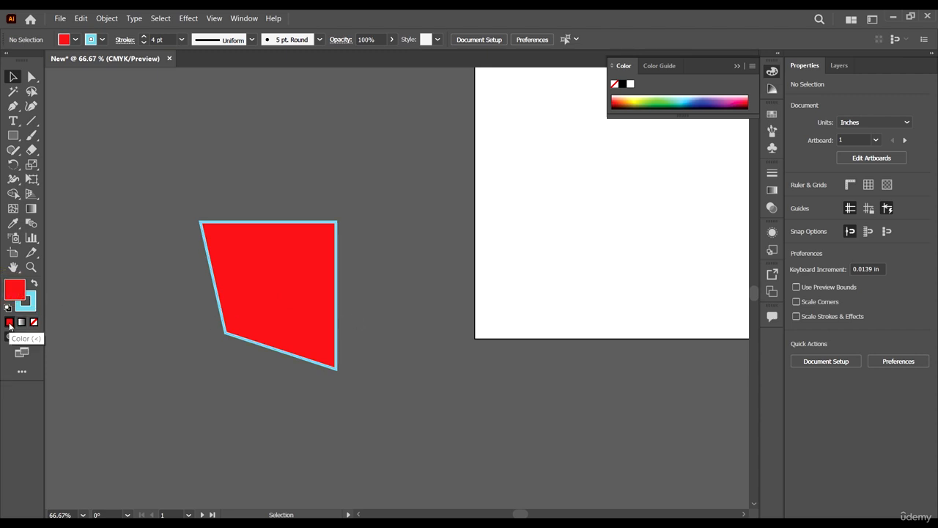
pyautogui.click(10, 323)
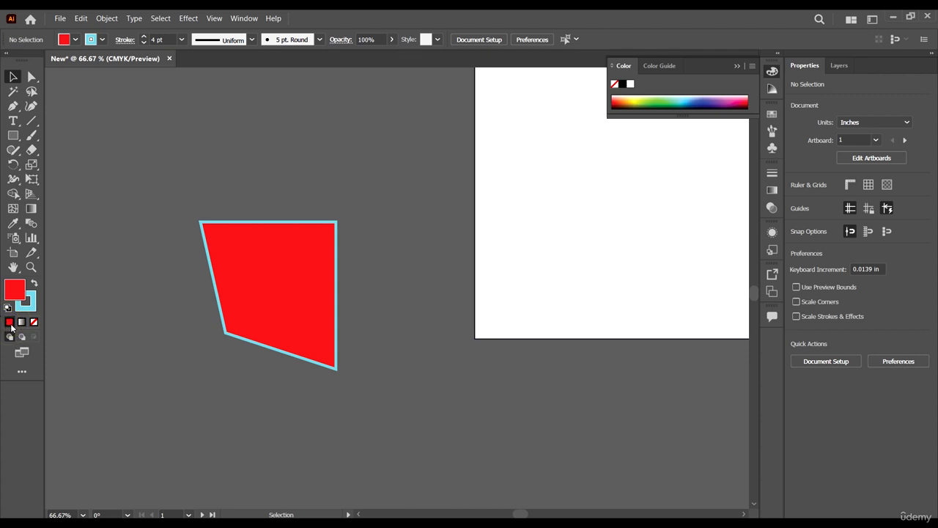
pyautogui.scroll(-4, 202, 351)
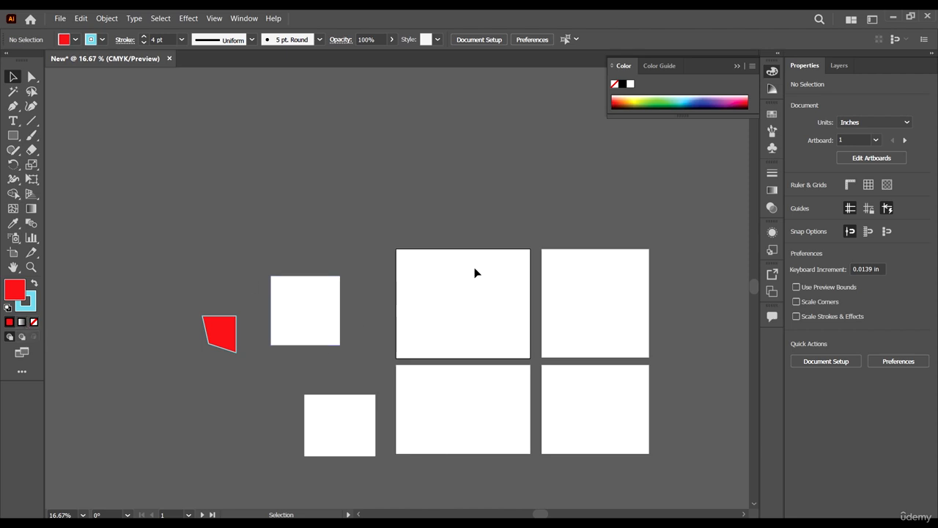
pyautogui.scroll(-2, 475, 272)
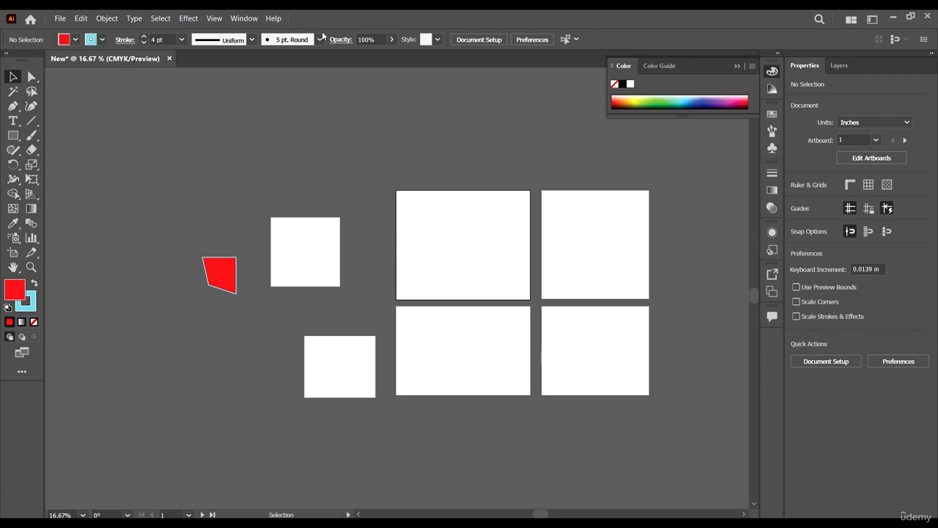
pyautogui.scroll(-1, 308, 192)
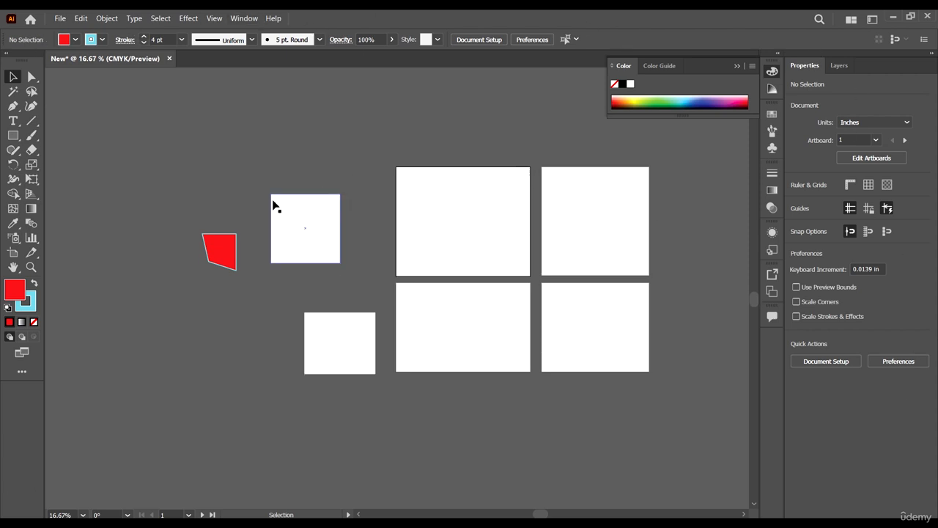
pyautogui.scroll(2, 249, 205)
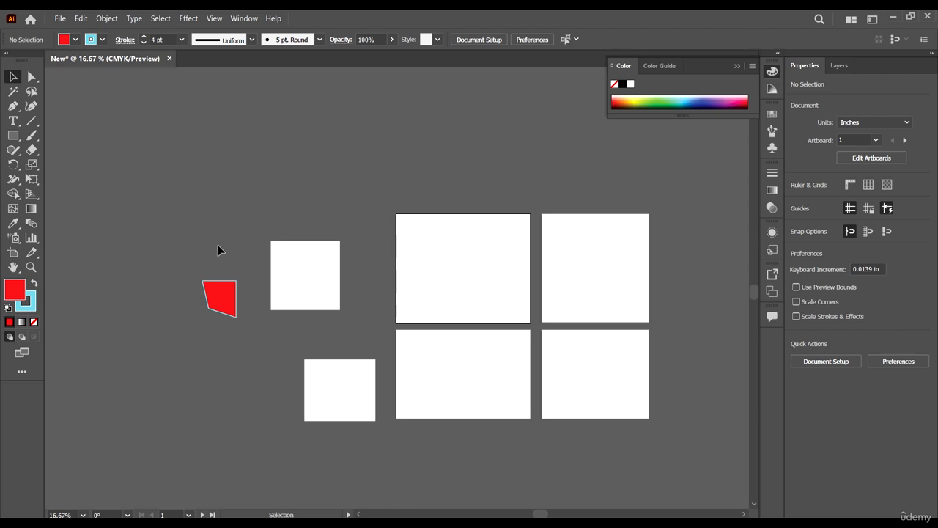
pyautogui.click(346, 147)
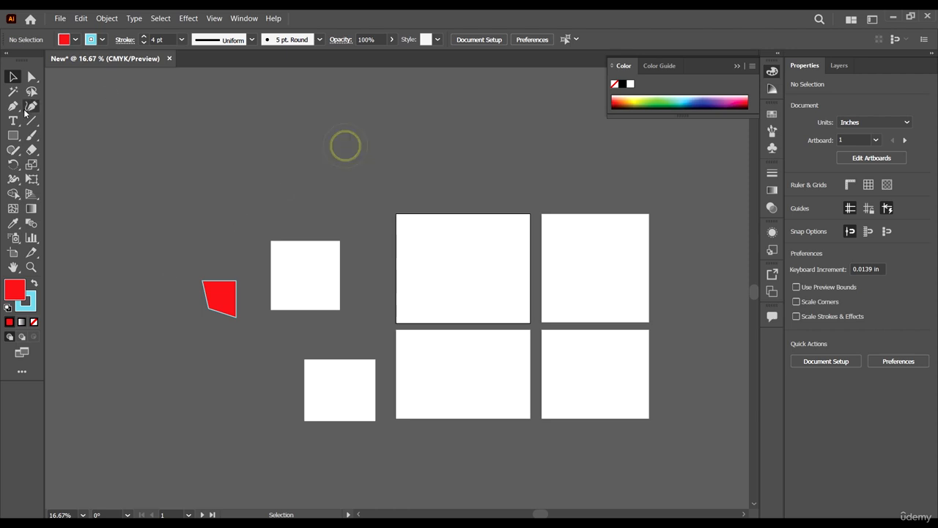
pyautogui.click(737, 68)
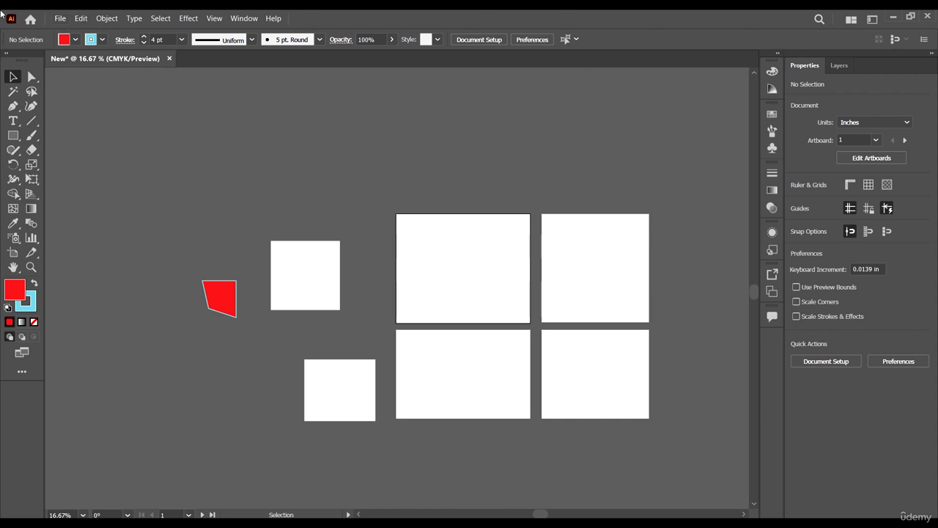
# Examine the available file commands and editing commands while nothing is selected.
pyautogui.click(60, 18)
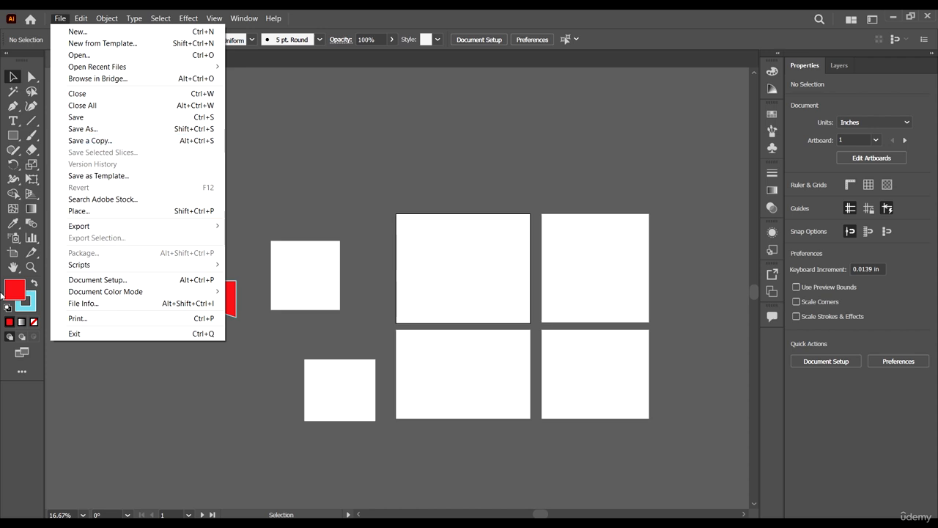
pyautogui.moveTo(115, 266)
pyautogui.click(88, 14)
pyautogui.click(80, 16)
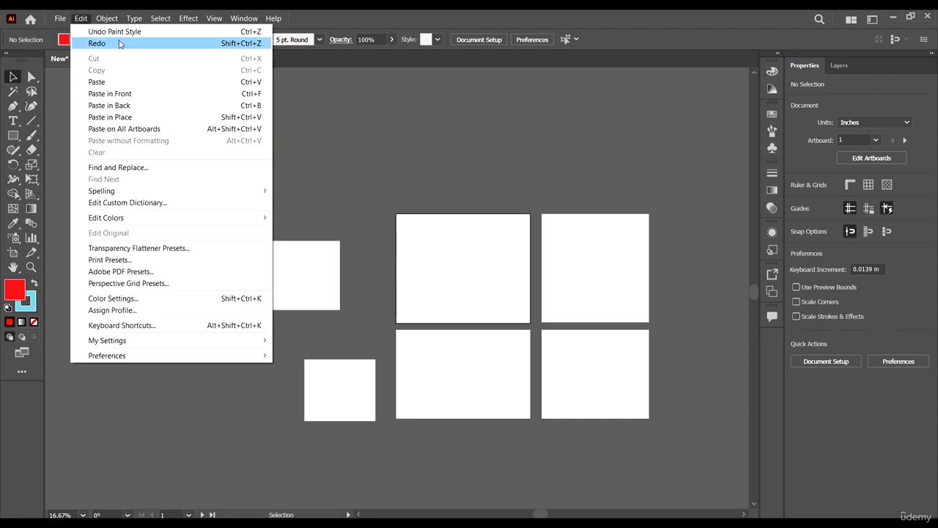
# Select the upper white square beside the artboards and review the redo, cut, copy and paste commands available for it.
pyautogui.click(313, 189)
pyautogui.click(296, 275)
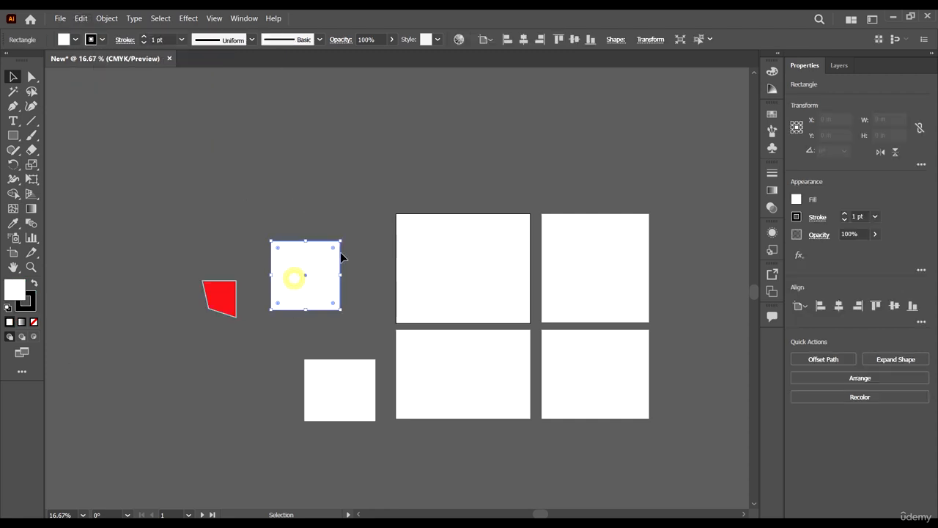
pyautogui.click(82, 18)
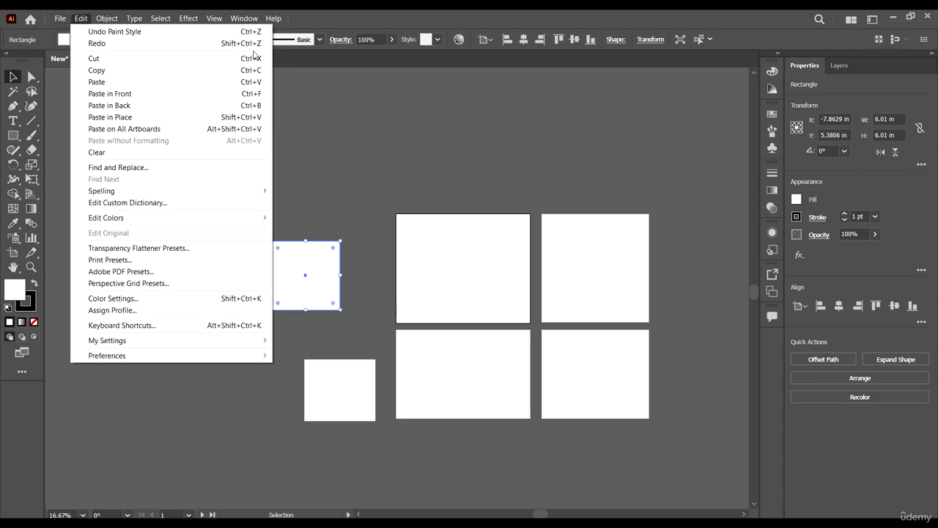
pyautogui.click(98, 44)
pyautogui.click(393, 168)
pyautogui.click(312, 291)
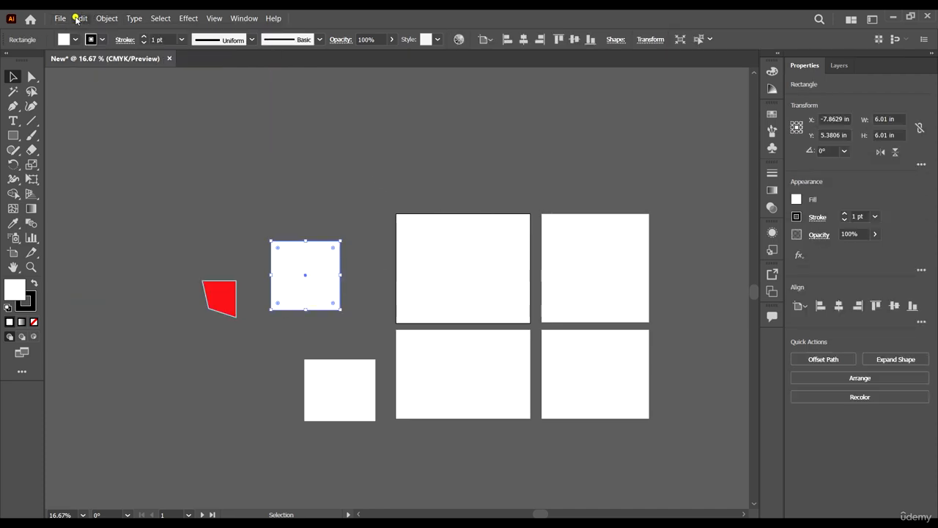
# Review the editing commands and the object commands available for the selected white square.
pyautogui.click(81, 17)
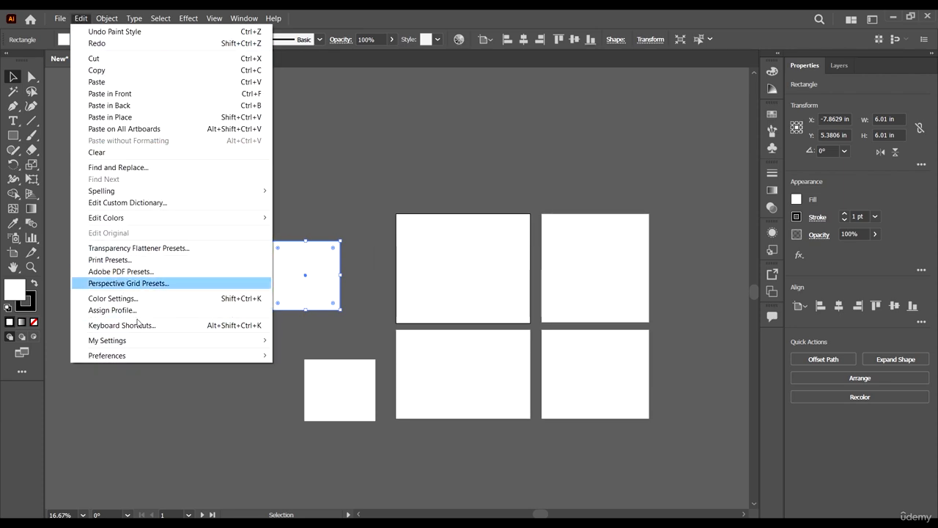
pyautogui.click(82, 19)
pyautogui.click(106, 18)
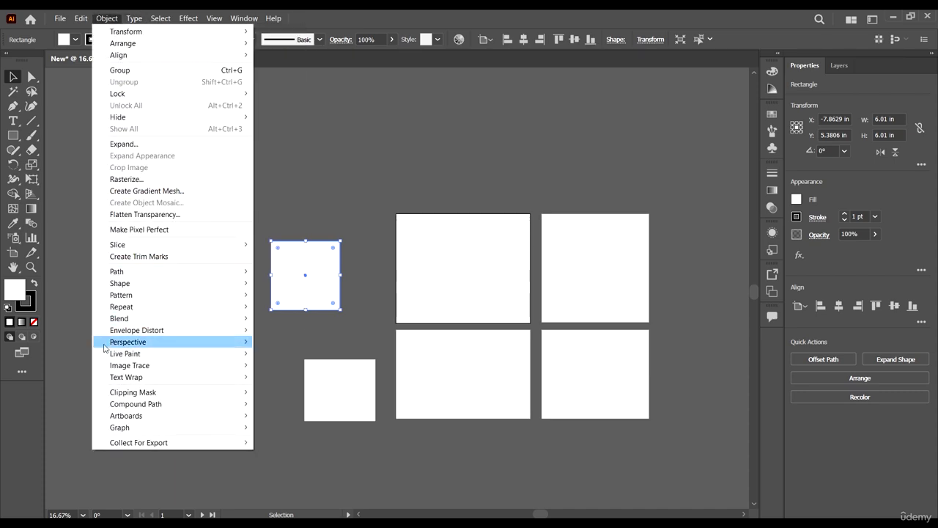
pyautogui.click(113, 16)
pyautogui.click(112, 16)
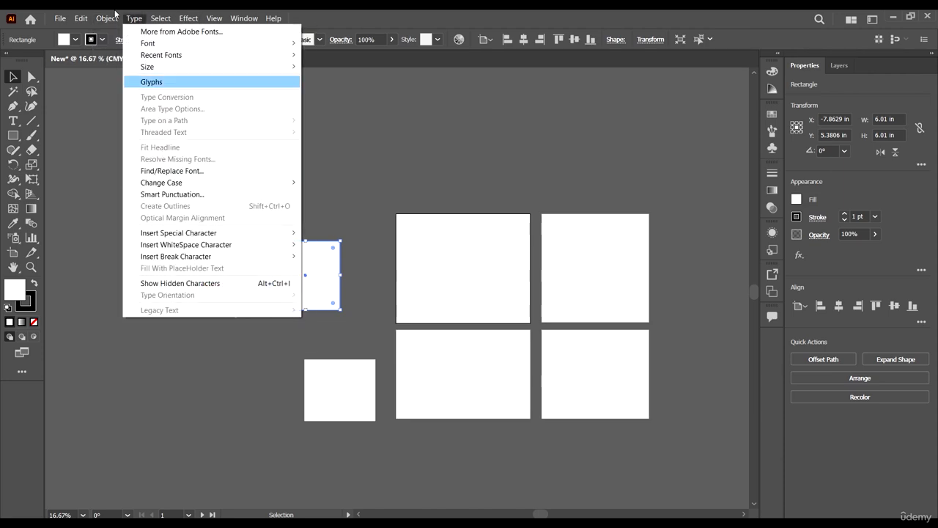
pyautogui.click(107, 16)
pyautogui.click(106, 17)
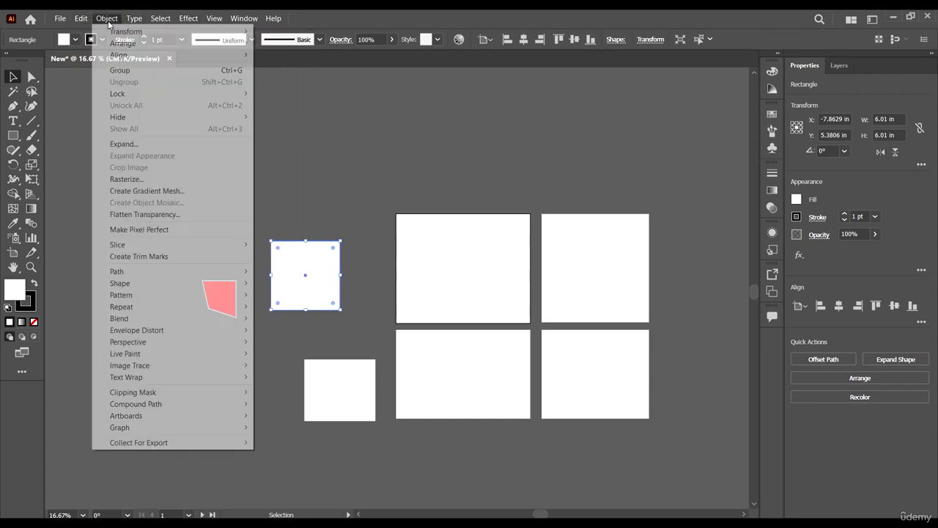
pyautogui.click(107, 19)
# Review the type commands and the selection commands available while the upper white square is selected.
pyautogui.click(134, 18)
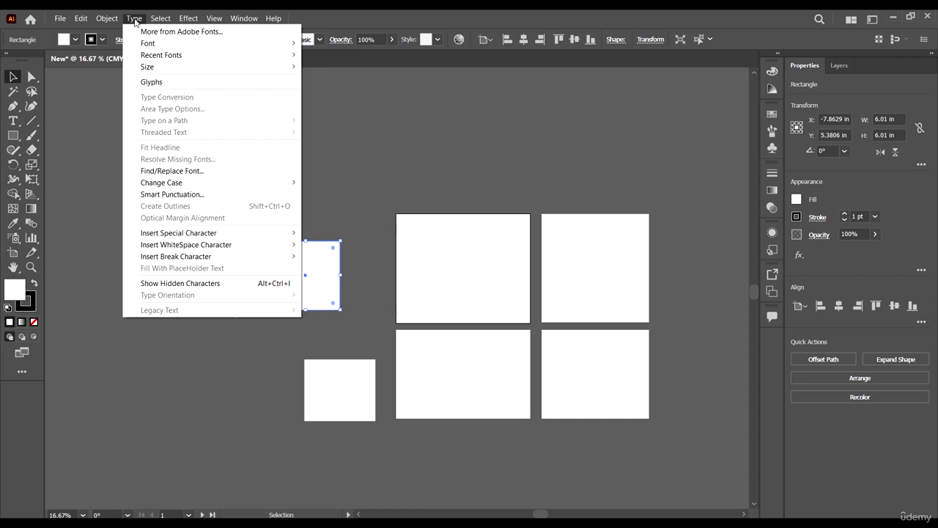
pyautogui.click(135, 20)
pyautogui.click(134, 19)
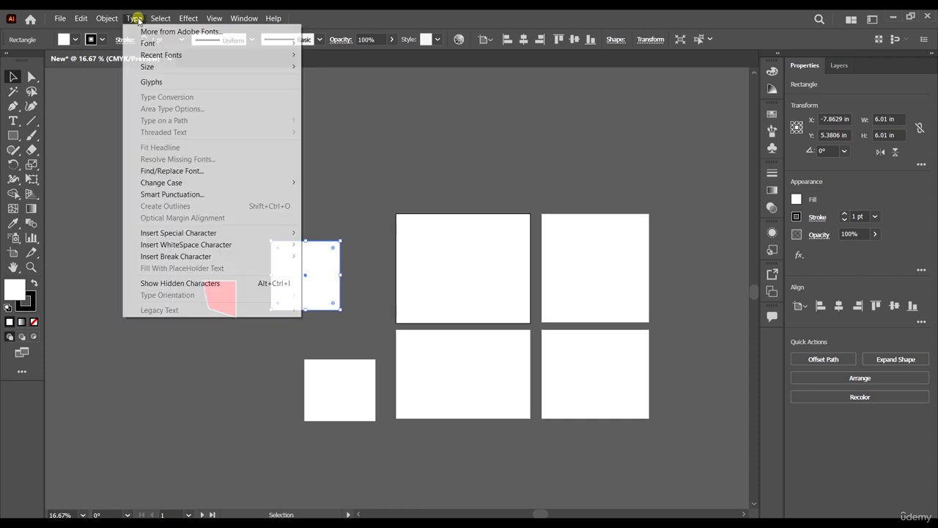
pyautogui.moveTo(157, 21)
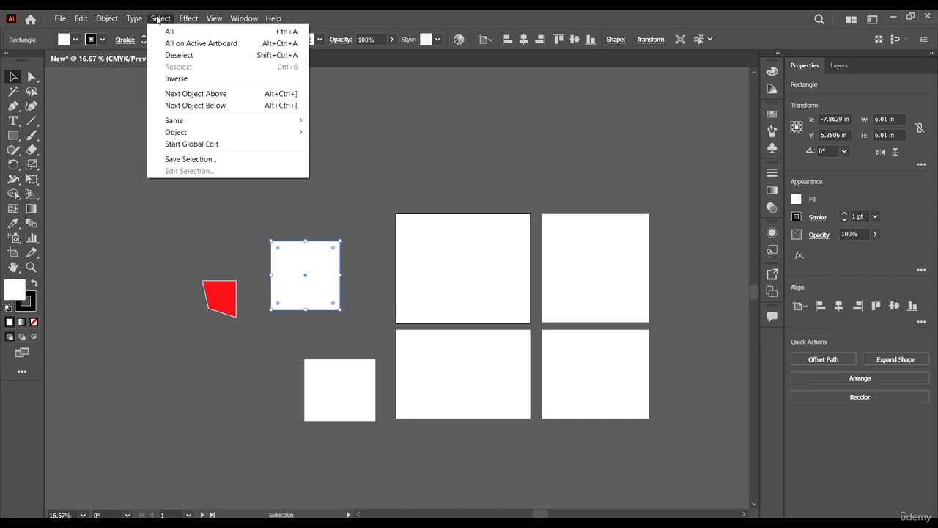
pyautogui.click(160, 19)
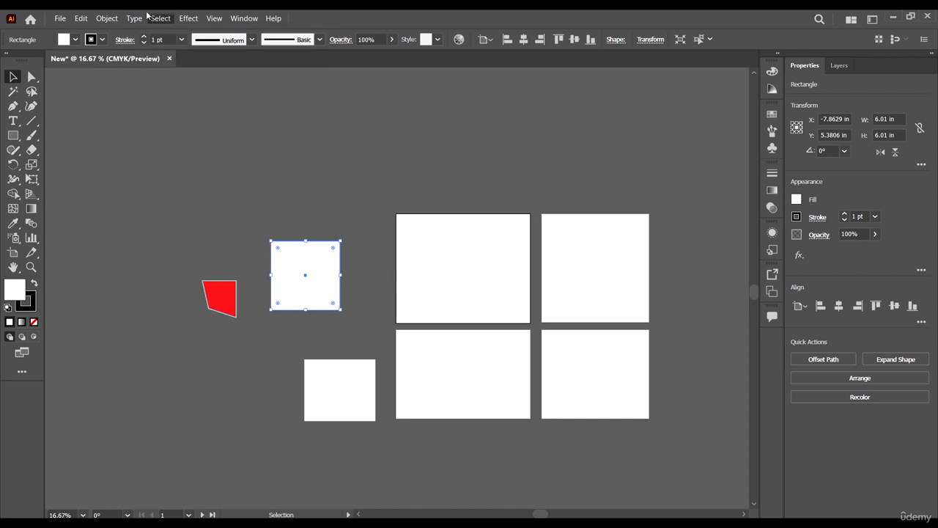
# Select the lower white rectangle, extend the selection to all objects with the same Fill Color, and clear the selection.
pyautogui.click(353, 402)
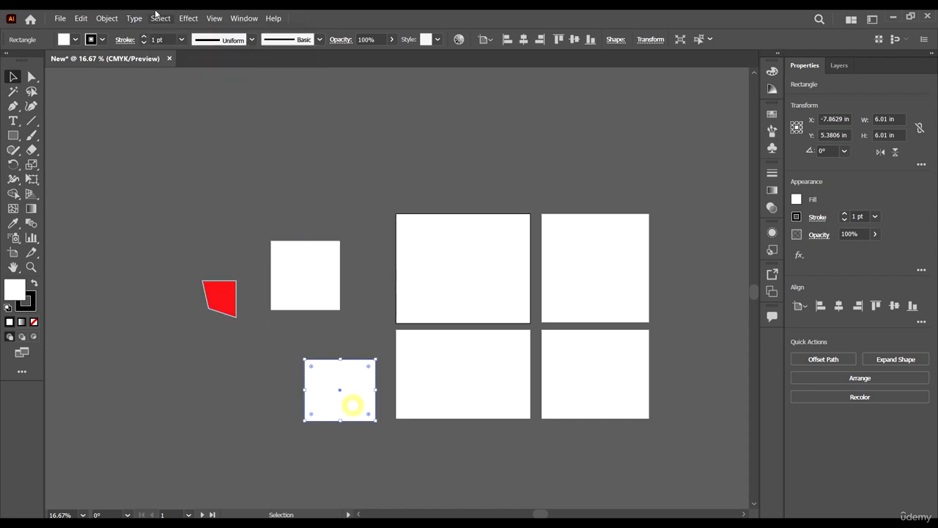
pyautogui.hotkey('alt', 's')
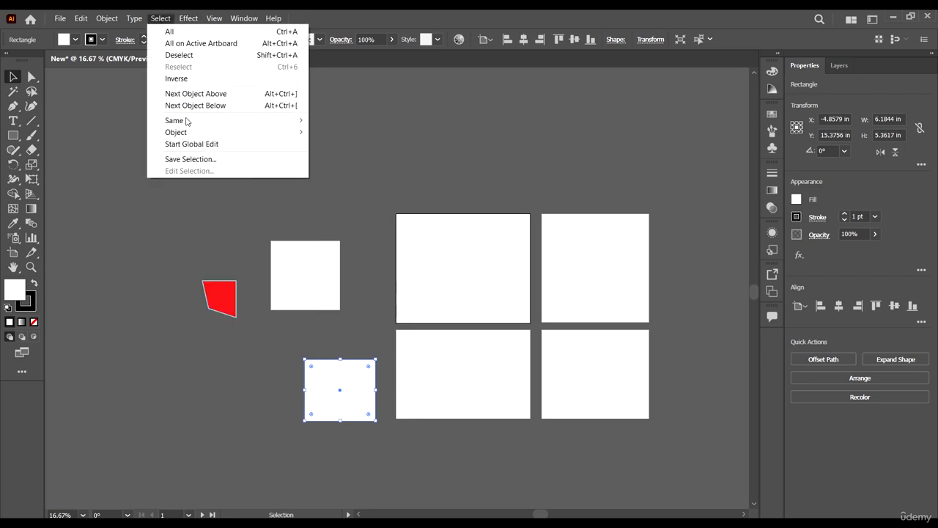
pyautogui.moveTo(185, 14)
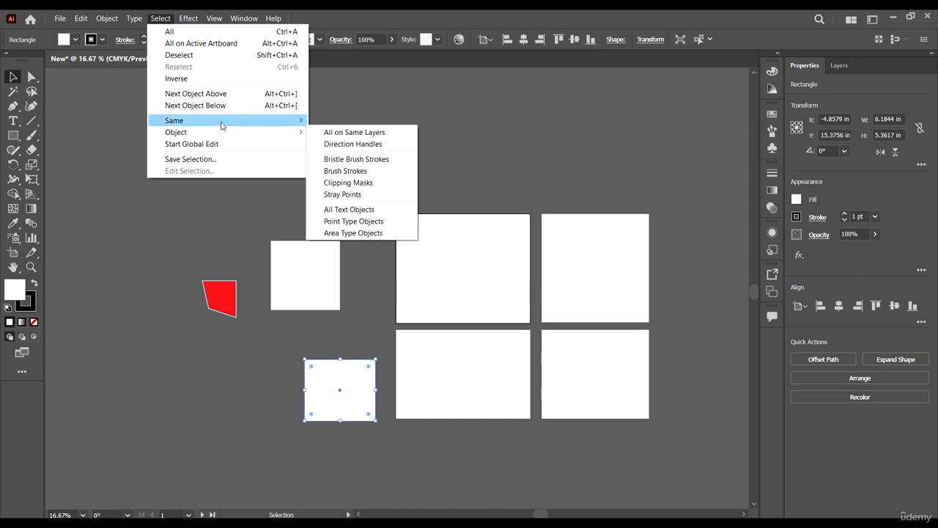
pyautogui.moveTo(221, 126)
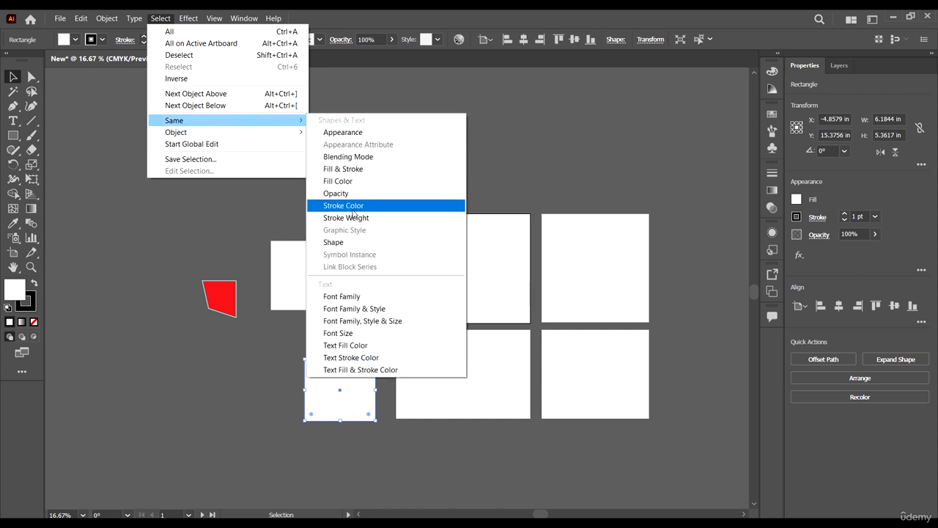
pyautogui.click(362, 184)
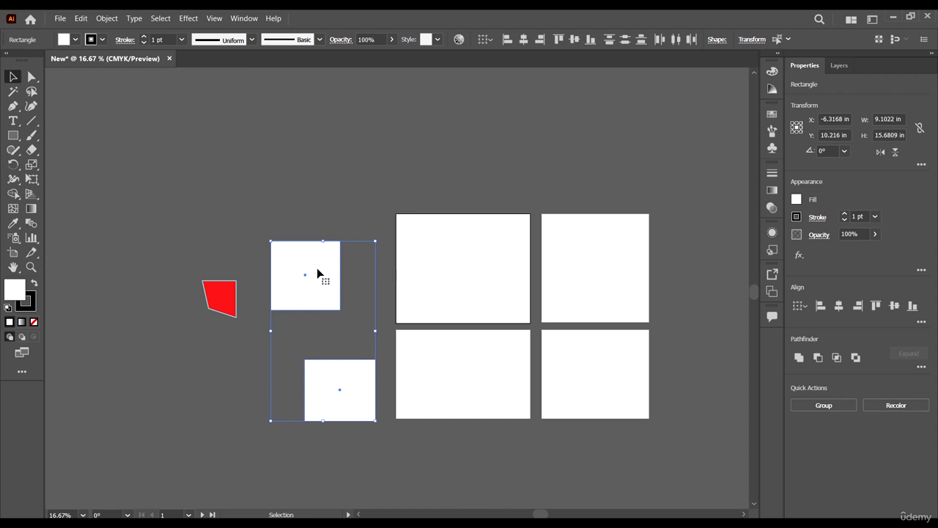
pyautogui.click(360, 193)
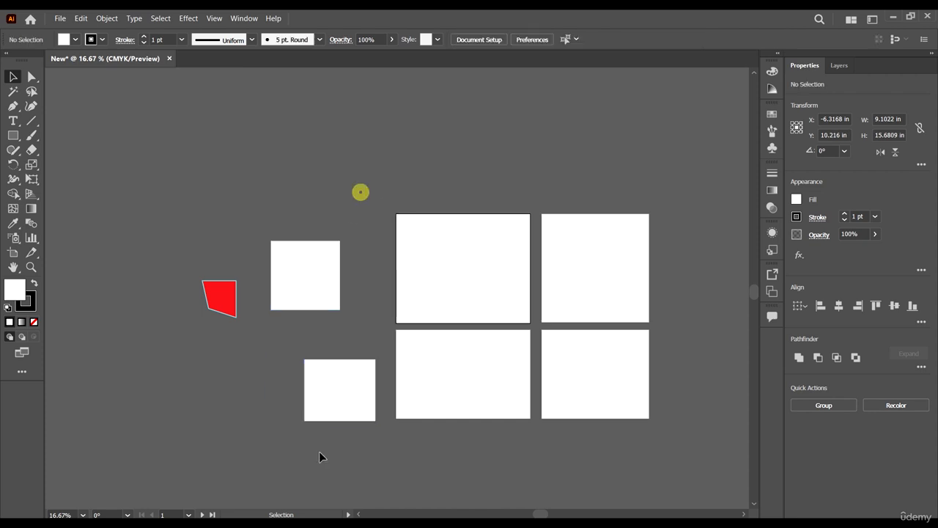
# Move the lower white rectangle to about X -5.62 in, Y 13.04 in and the upper square to about X -7.61 in, Y -0.96 in.
pyautogui.click(333, 395)
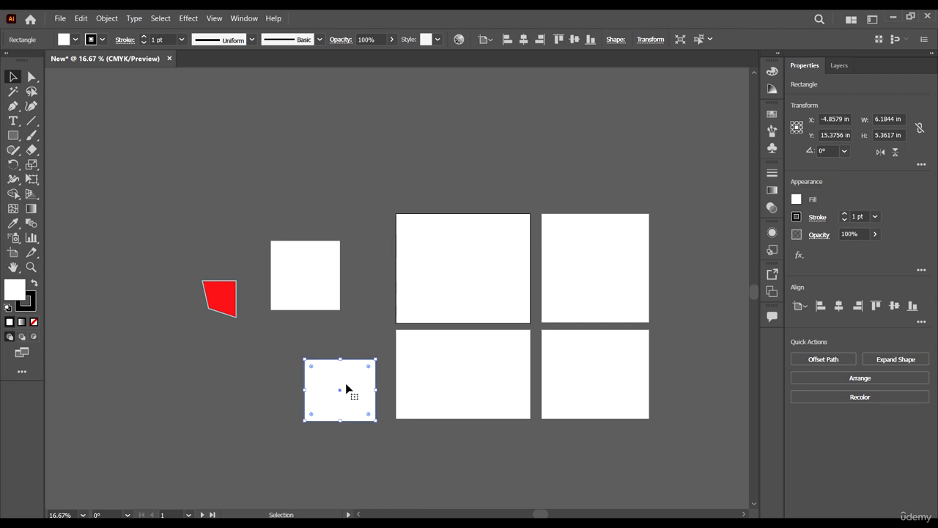
pyautogui.moveTo(353, 394); pyautogui.dragTo(344, 367)
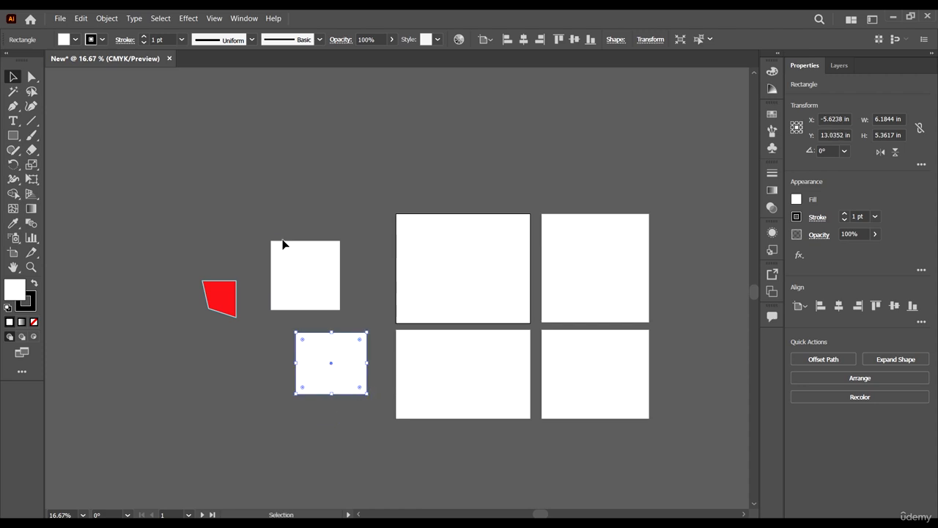
pyautogui.moveTo(300, 268); pyautogui.dragTo(304, 195)
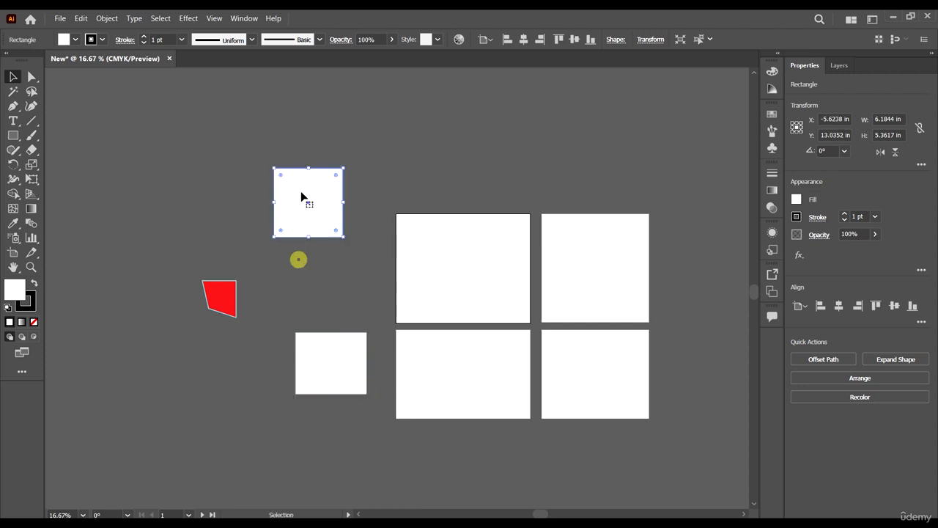
# Starting from the lower white rectangle, select all objects in the document and deselect everything.
pyautogui.click(347, 372)
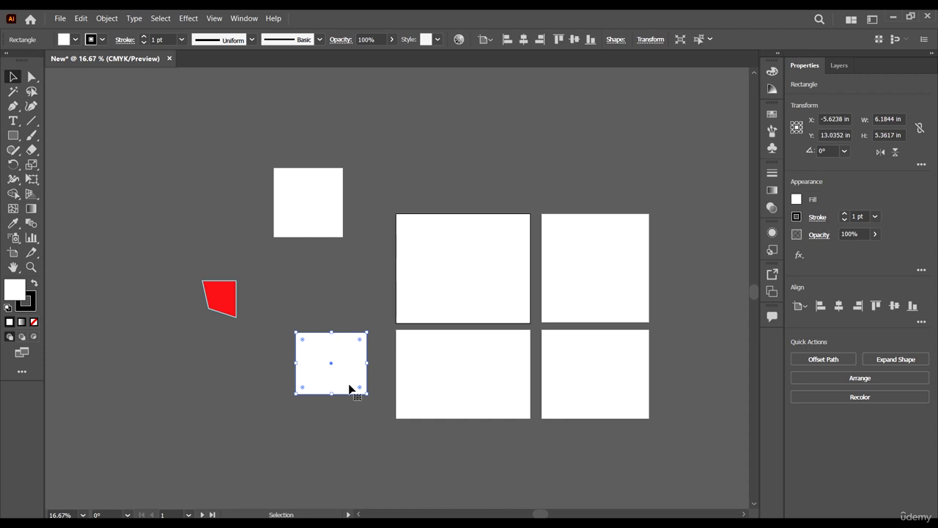
pyautogui.click(160, 18)
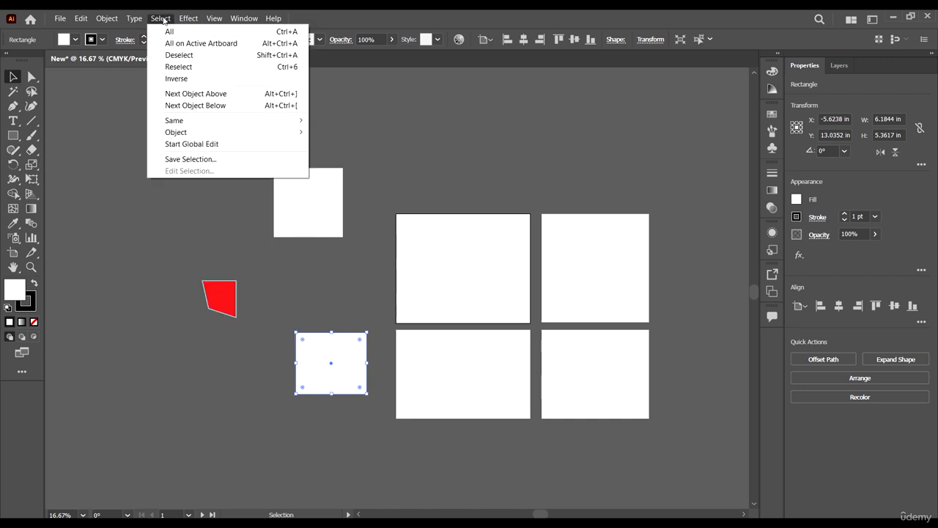
pyautogui.click(170, 32)
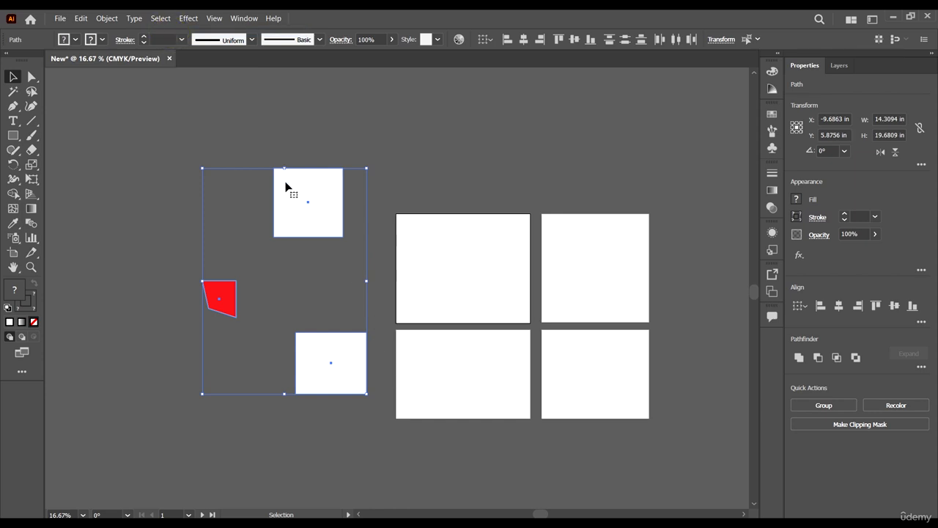
pyautogui.click(162, 19)
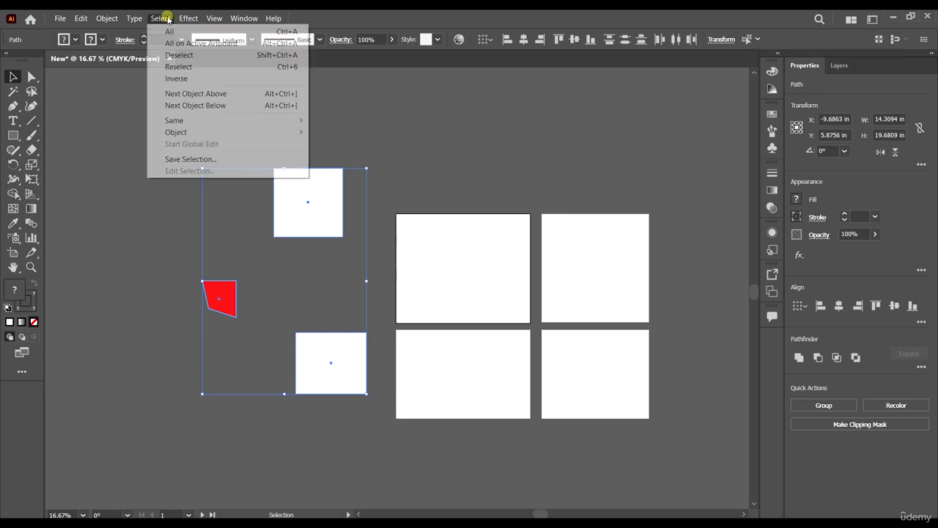
pyautogui.click(186, 54)
# Examine the selection, effect and view commands available with nothing selected, making artboard 2 active along the way.
pyautogui.click(162, 19)
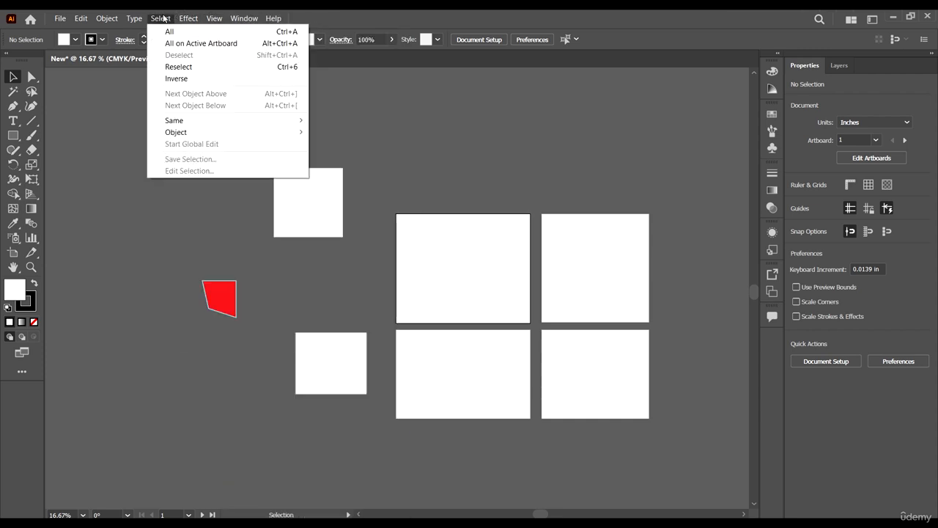
pyautogui.moveTo(181, 25)
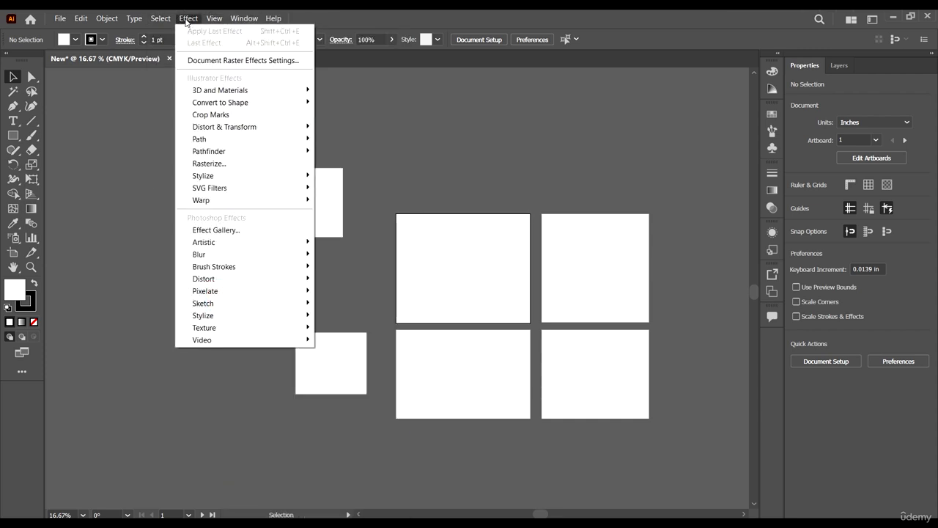
pyautogui.moveTo(210, 18)
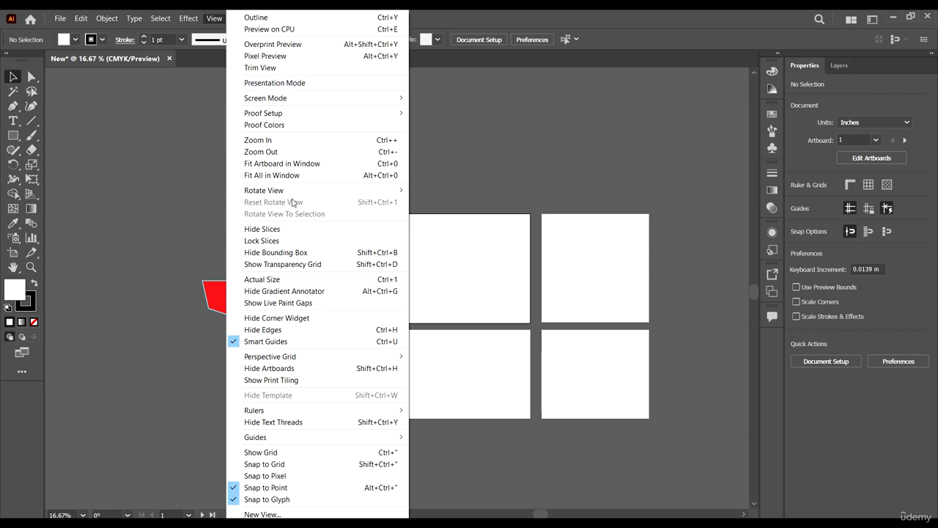
pyautogui.click(555, 267)
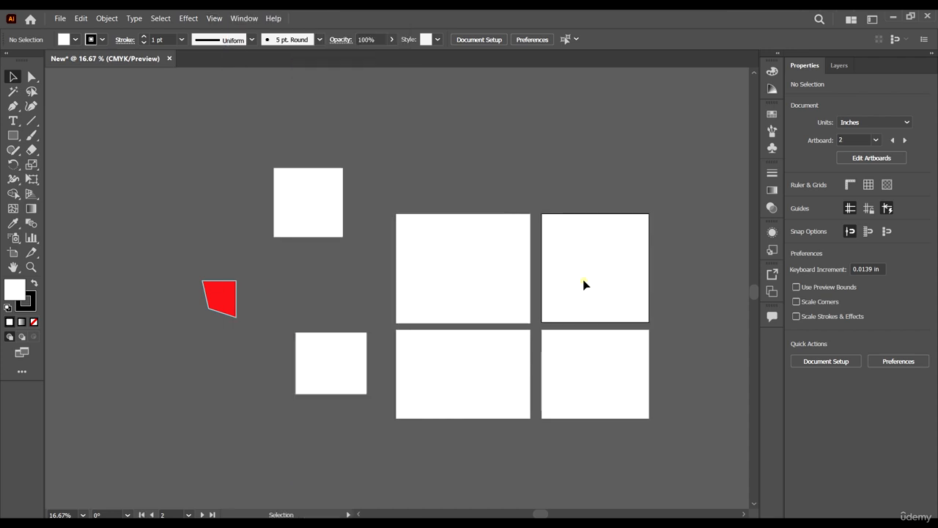
pyautogui.scroll(-2, 323, 105)
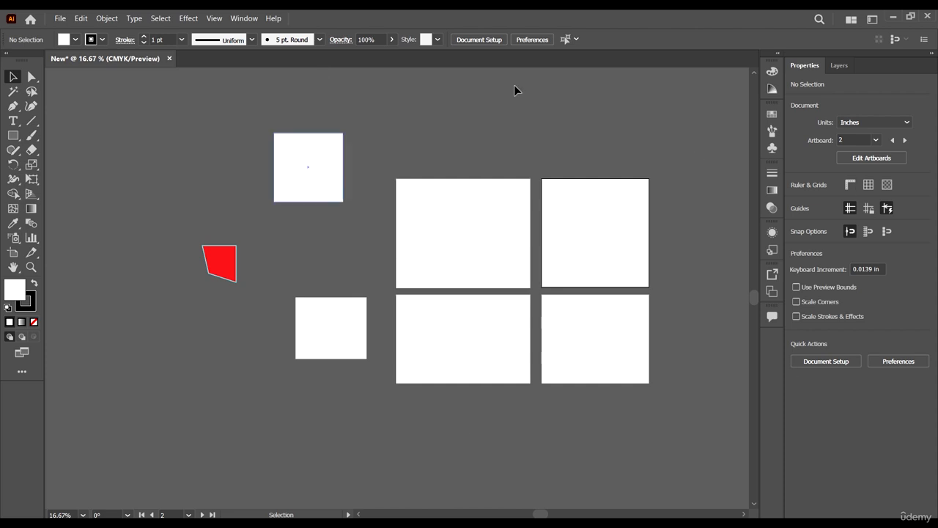
pyautogui.click(215, 19)
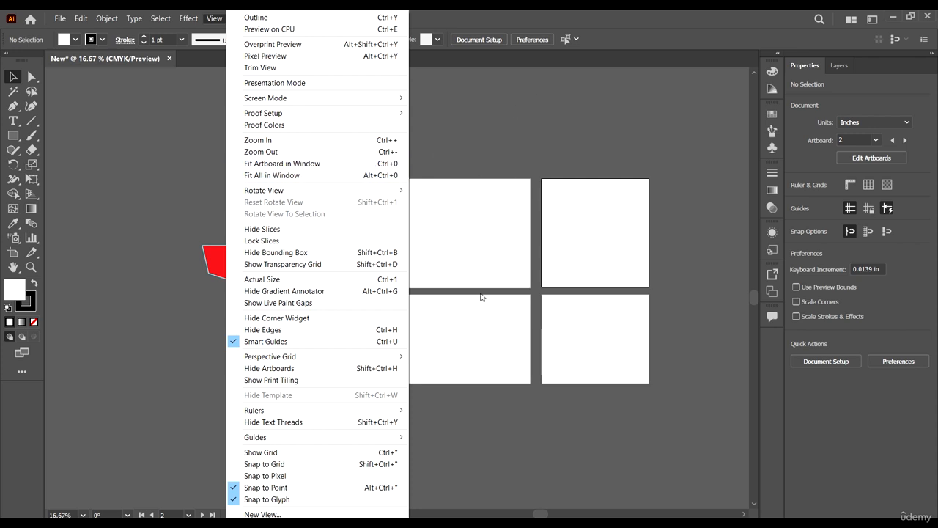
pyautogui.moveTo(377, 360)
pyautogui.click(210, 20)
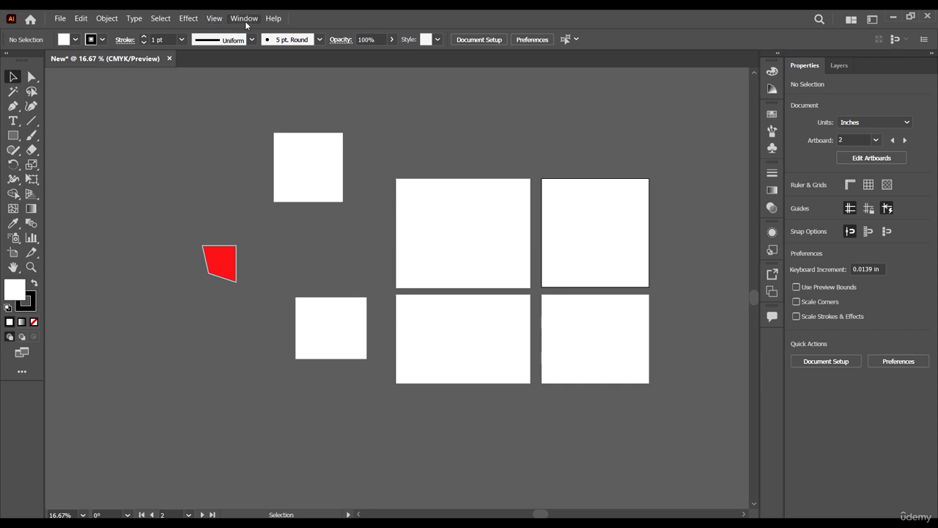
# Examine the list of panels and workspace options that can be shown or hidden.
pyautogui.click(244, 19)
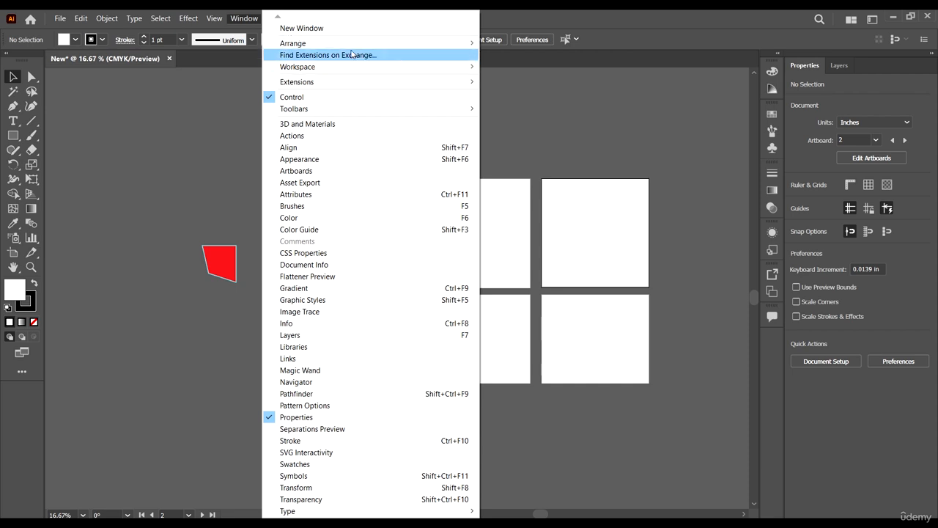
pyautogui.click(240, 19)
pyautogui.click(239, 20)
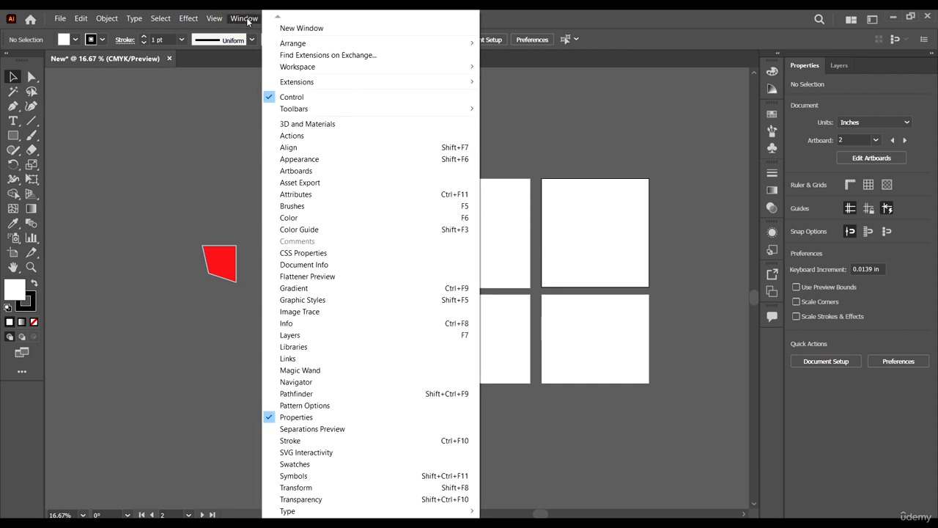
pyautogui.click(247, 19)
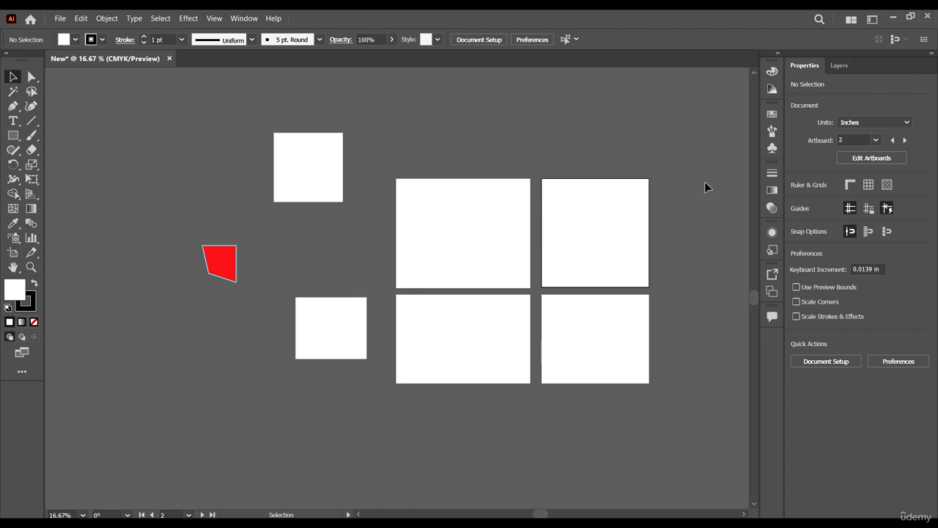
# Show the Magic Wand panel, move it just below the red shape and close it.
pyautogui.click(242, 18)
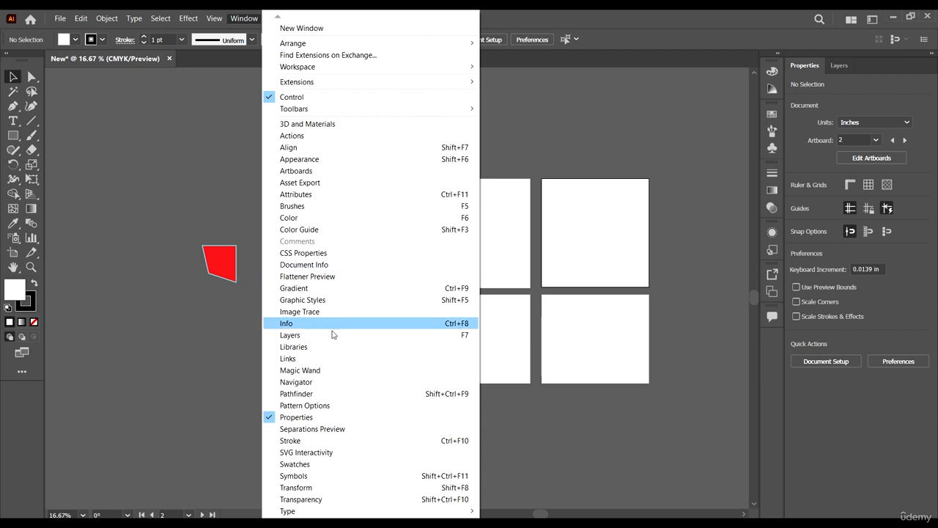
pyautogui.click(347, 372)
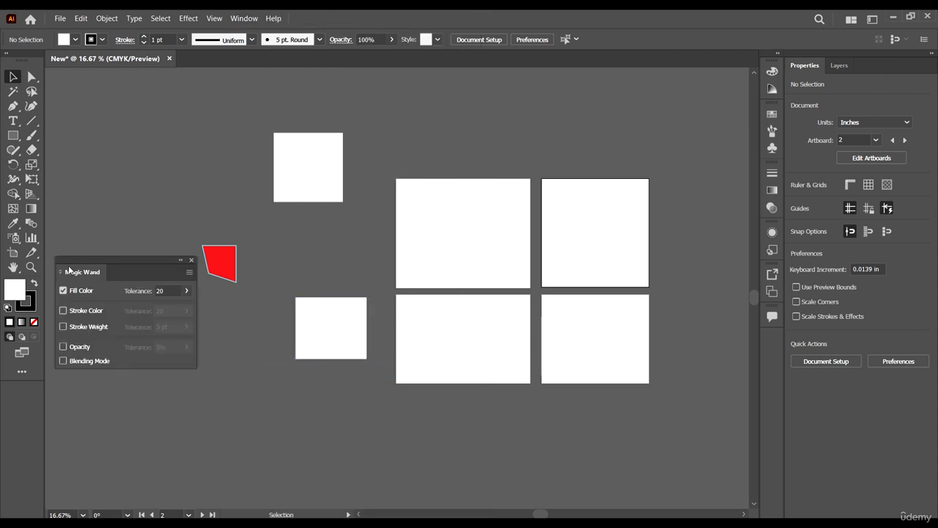
pyautogui.moveTo(85, 257); pyautogui.dragTo(134, 288)
pyautogui.click(243, 290)
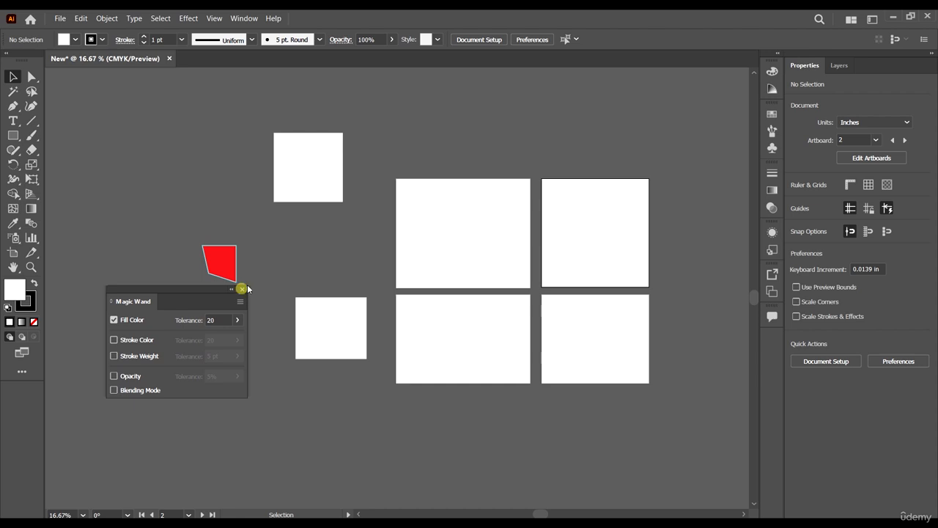
# Show the Align panel, move it over the upper part of artboard 2 and close it.
pyautogui.click(245, 19)
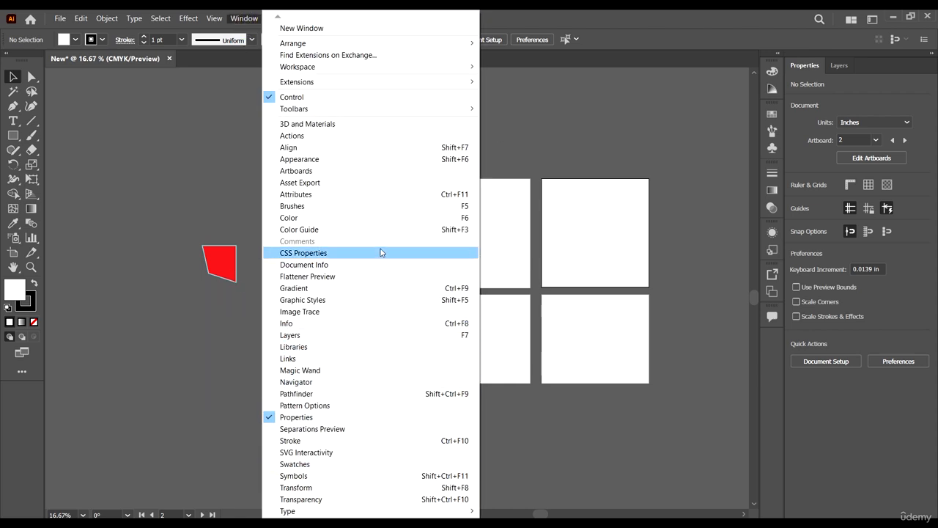
pyautogui.click(339, 153)
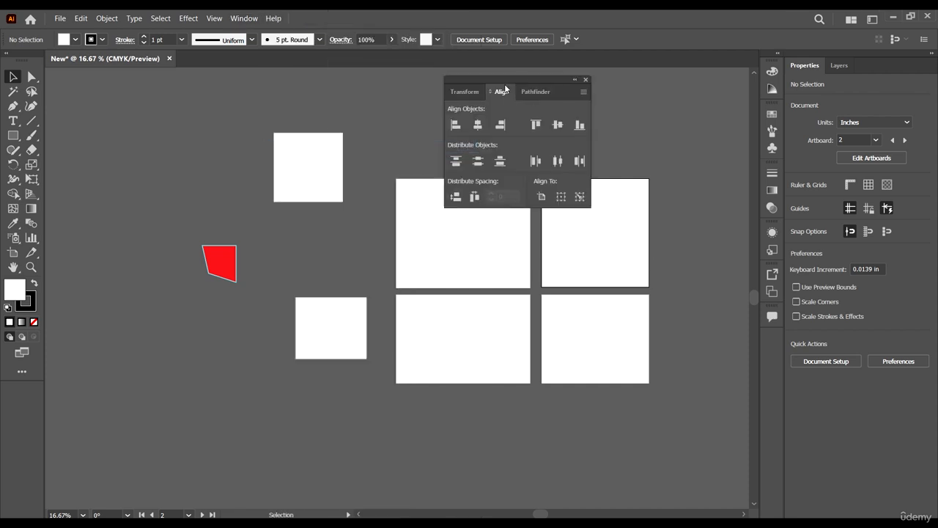
pyautogui.moveTo(507, 82); pyautogui.dragTo(627, 106)
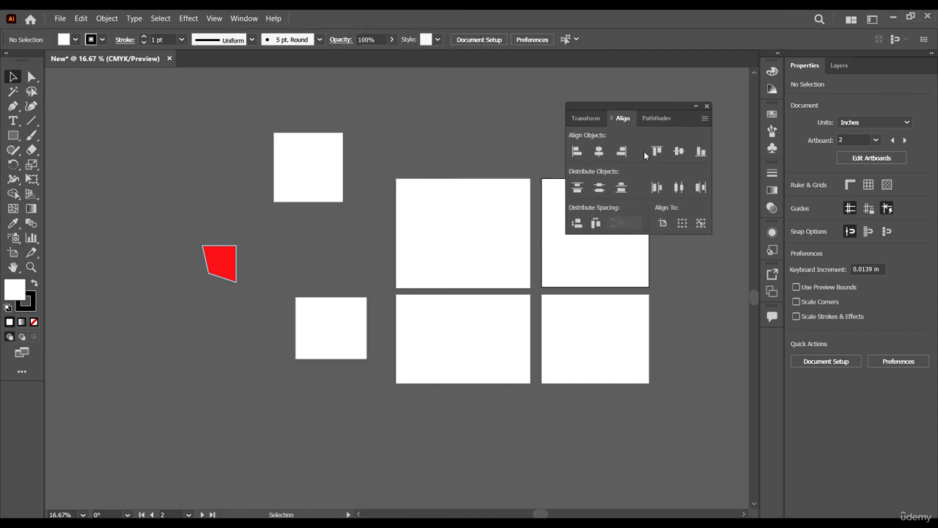
pyautogui.click(707, 106)
# Show the Brushes panel and the Gradient panel one after the other, collapsing each again.
pyautogui.click(244, 19)
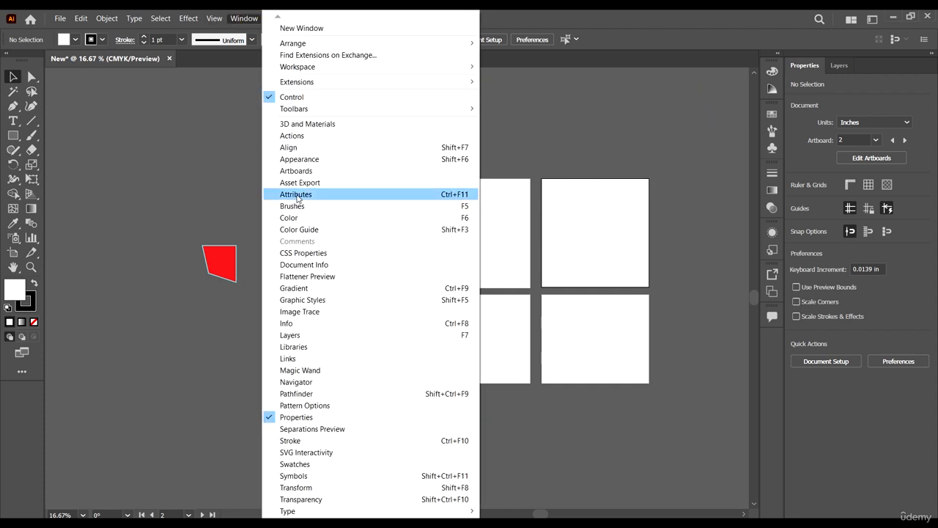
pyautogui.click(295, 206)
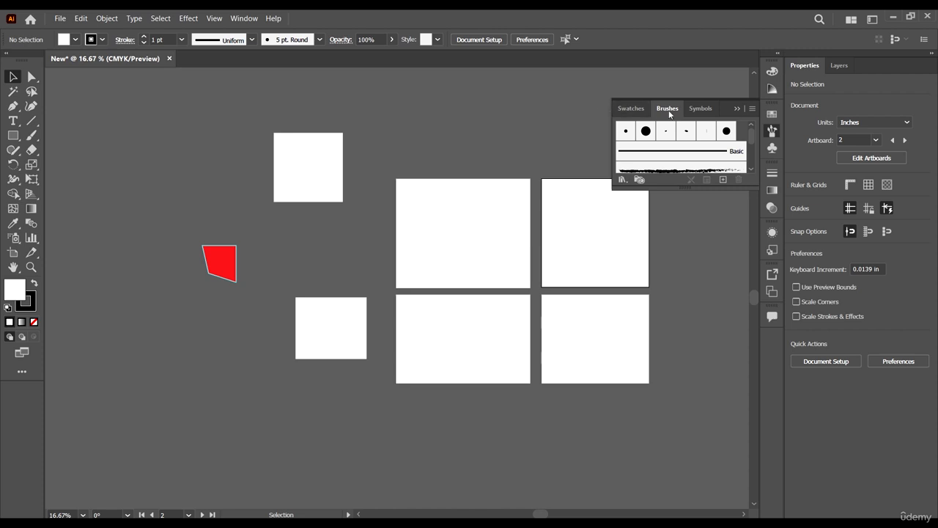
pyautogui.click(736, 109)
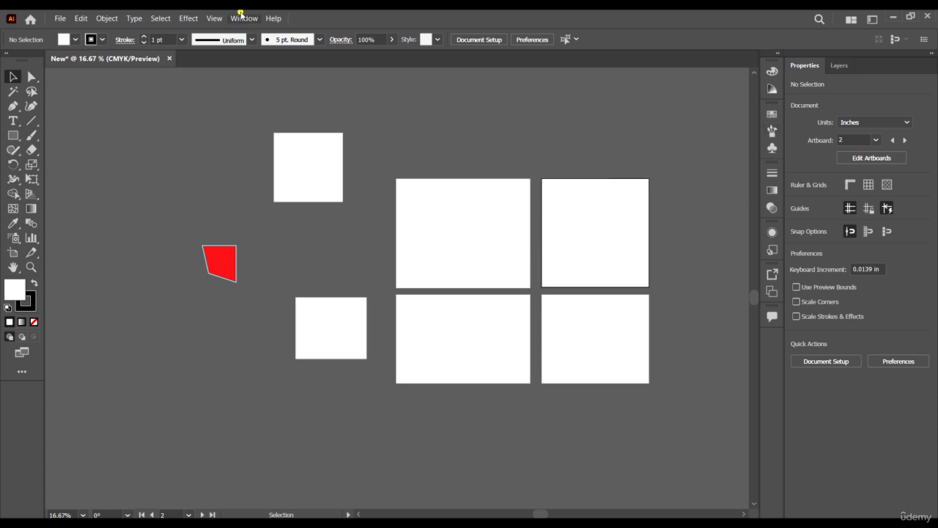
pyautogui.click(244, 19)
pyautogui.click(318, 288)
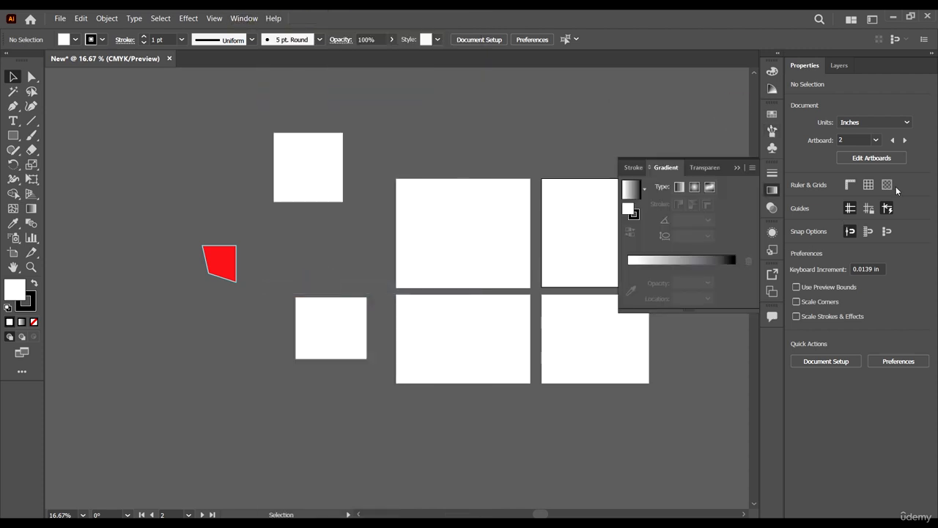
pyautogui.click(738, 167)
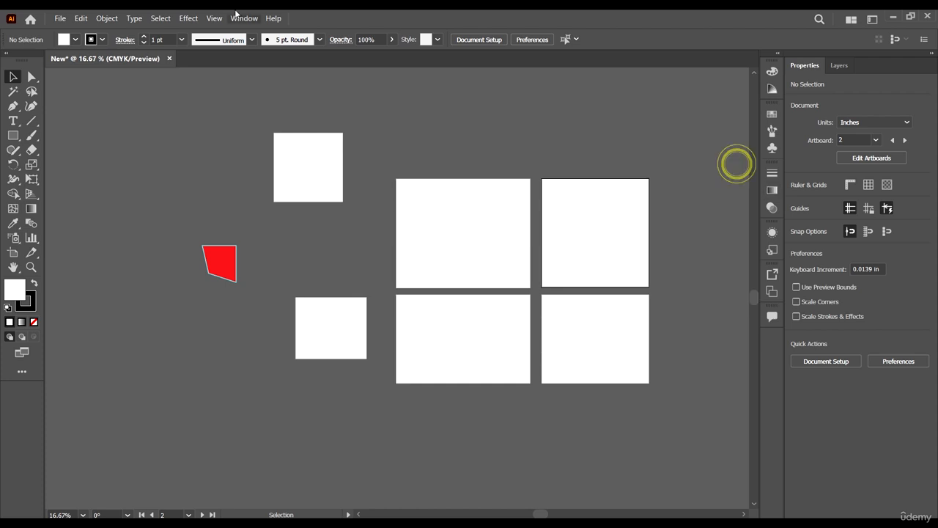
# Examine the full list of panels and libraries, including the available workspaces.
pyautogui.click(249, 17)
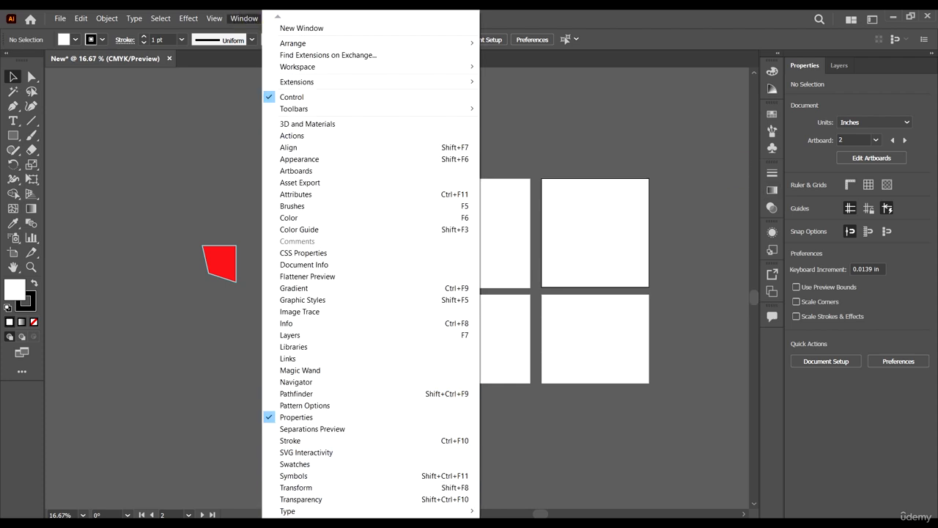
pyautogui.moveTo(323, 521)
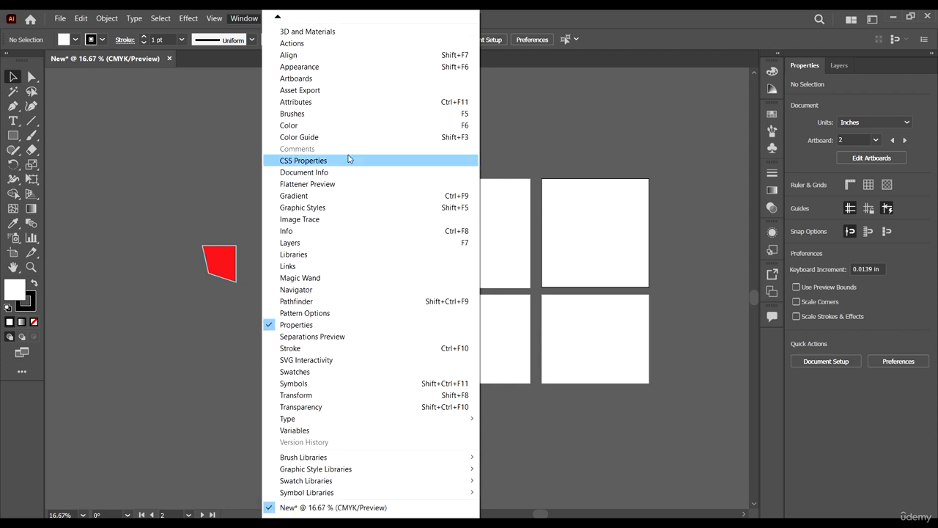
pyautogui.moveTo(277, 16)
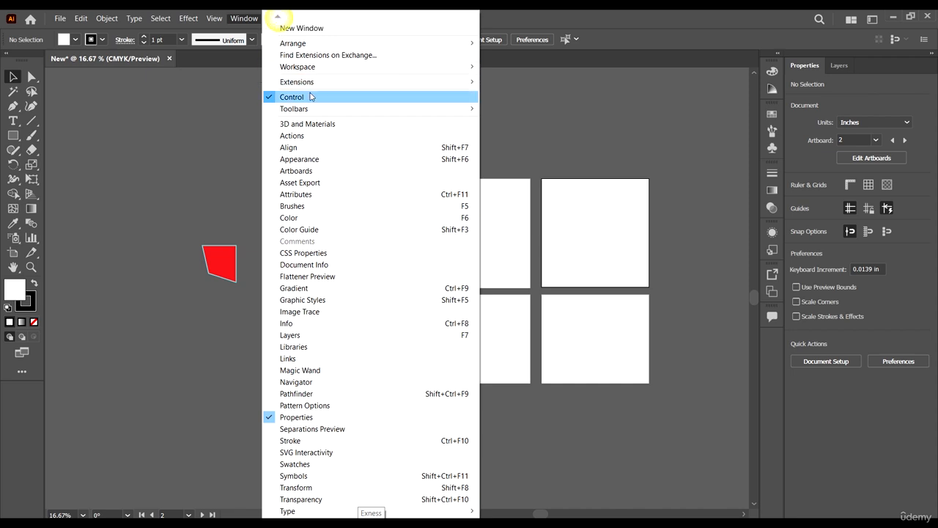
pyautogui.moveTo(349, 72)
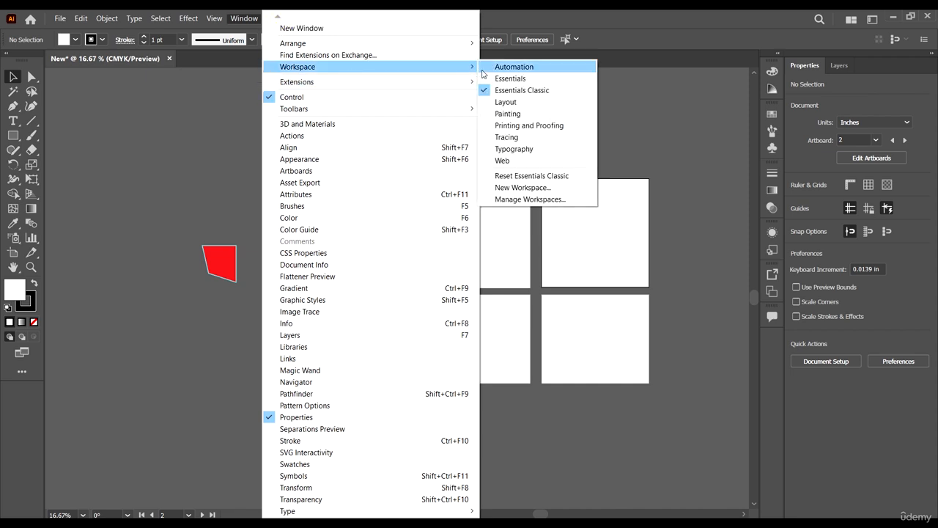
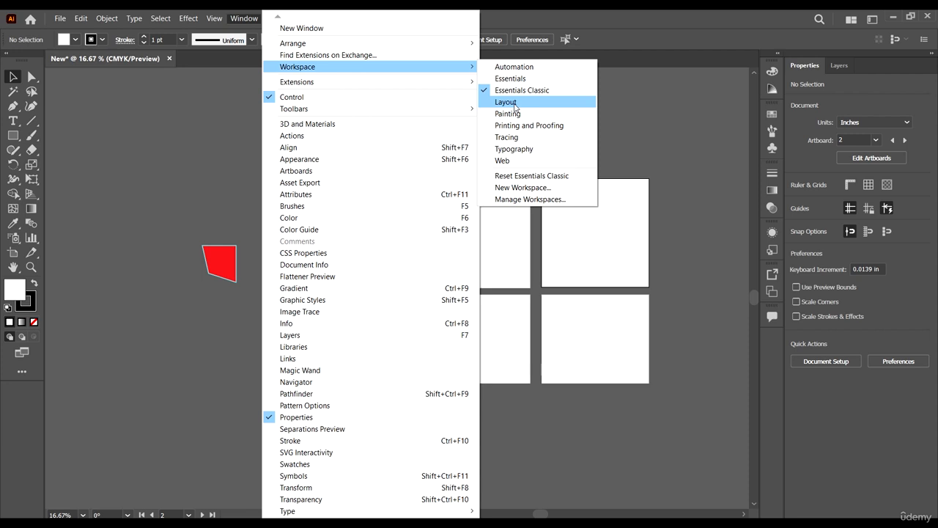
# Leave the workspace list and move the lower white rectangle closer to the red shape, to about X -21.7 in, Y 7.8 in.
pyautogui.click(513, 102)
pyautogui.scroll(-1, 376, 316)
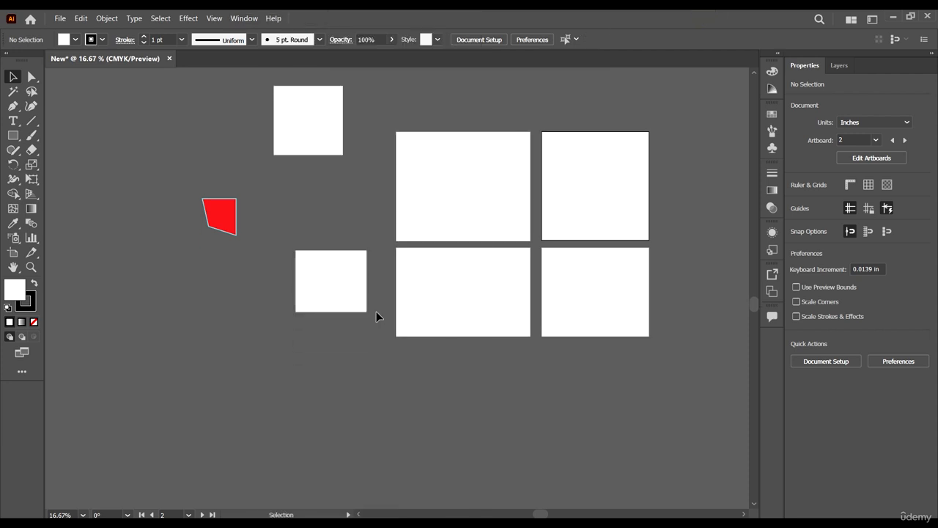
pyautogui.moveTo(352, 266); pyautogui.dragTo(335, 208)
pyautogui.scroll(2, 322, 286)
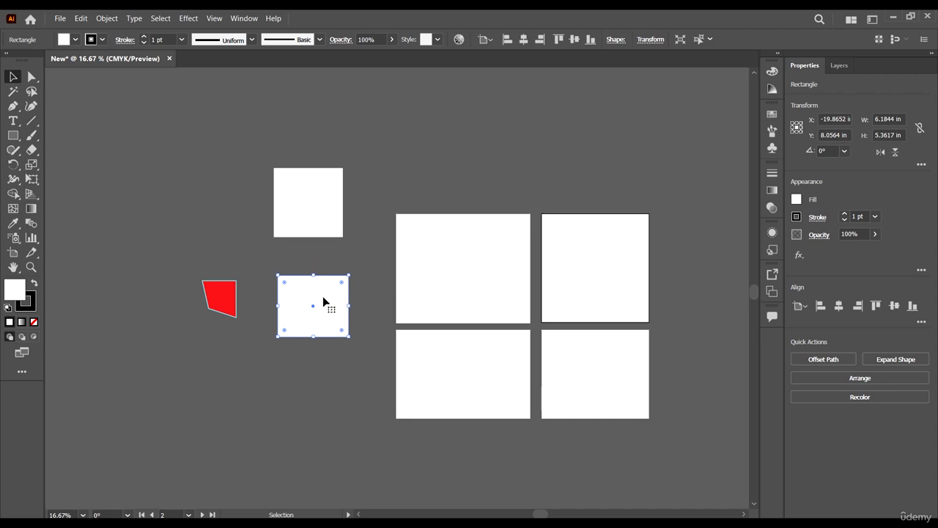
pyautogui.moveTo(323, 301); pyautogui.dragTo(302, 298)
pyautogui.scroll(1, 299, 355)
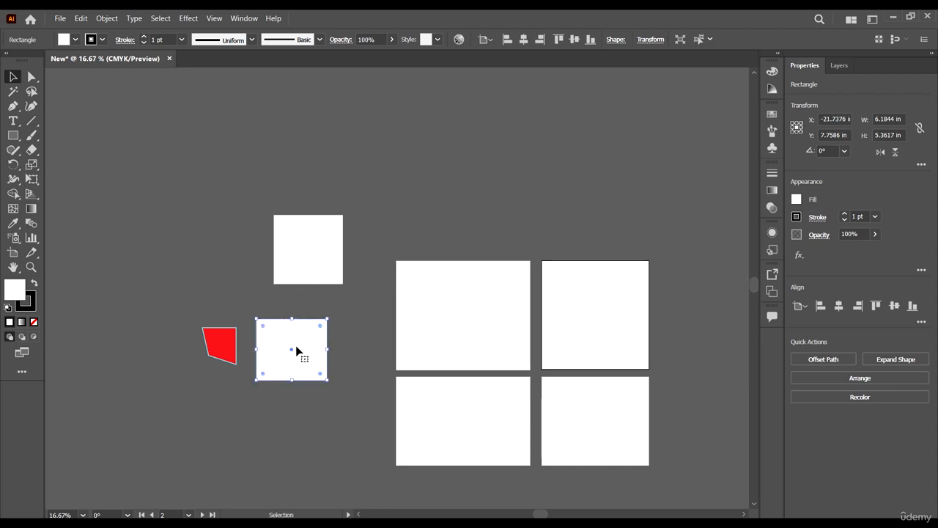
# Select the red shape and the neighbouring white rectangle together.
pyautogui.moveTo(295, 424); pyautogui.dragTo(222, 357)
pyautogui.scroll(4, 178, 388)
pyautogui.hscroll(-3, 182, 387)
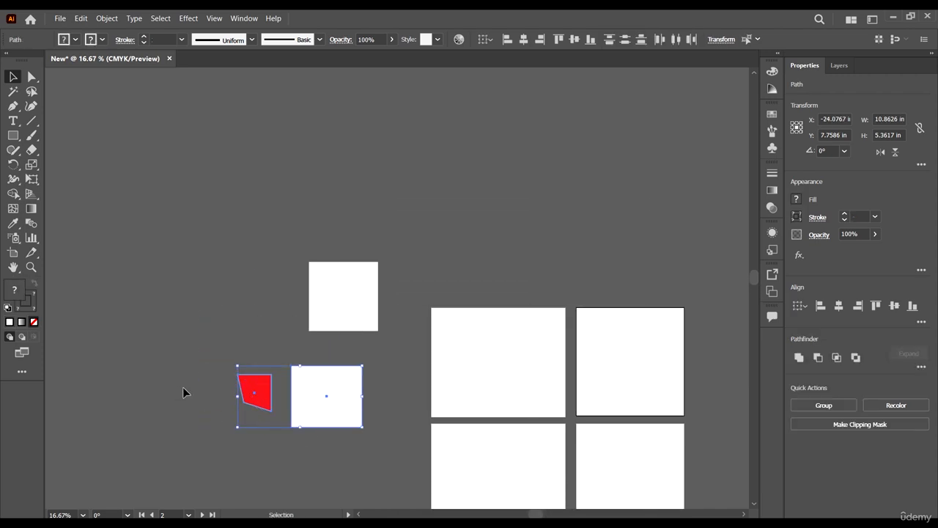
# Zoom in and out around the two selected shapes without switching tools.
pyautogui.scroll(-5, 184, 387)
pyautogui.scroll(1, 273, 359)
pyautogui.scroll(-1, 282, 363)
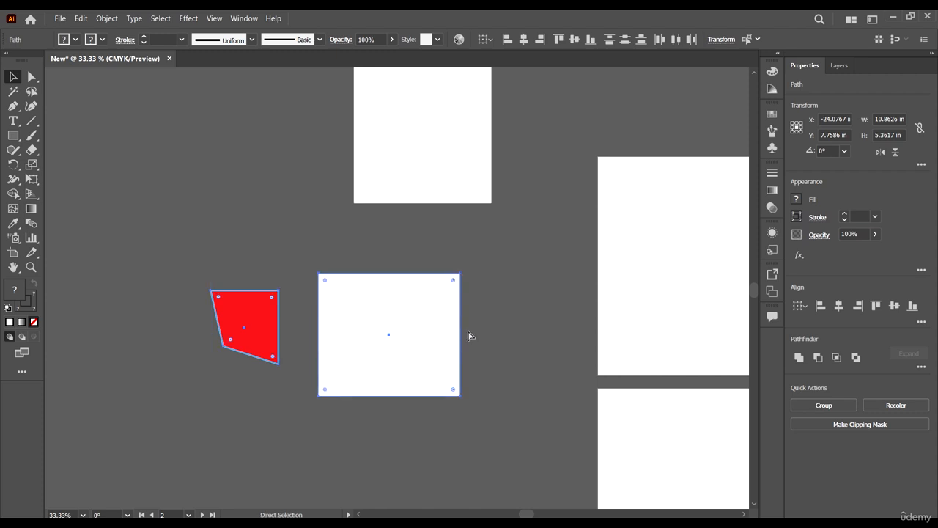
pyautogui.hscroll(1, 469, 335)
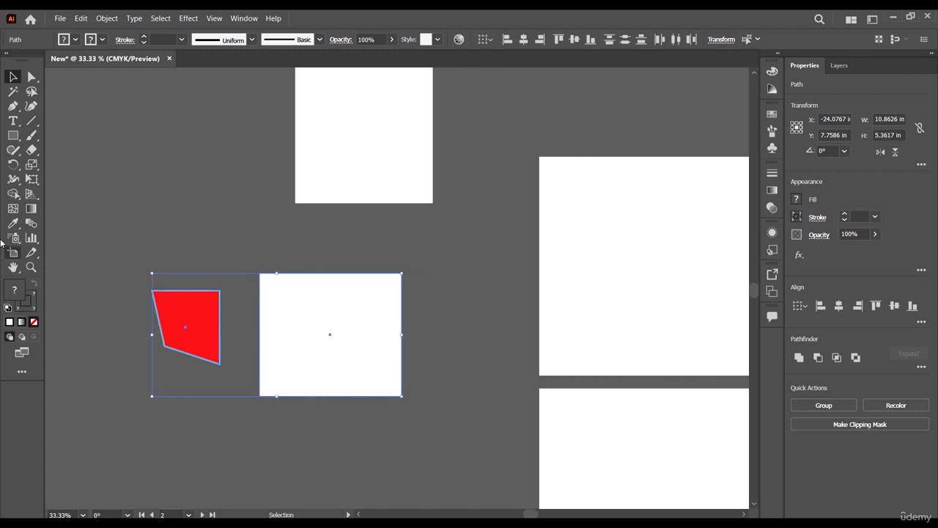
pyautogui.scroll(4, 295, 337)
pyautogui.scroll(-3, 326, 334)
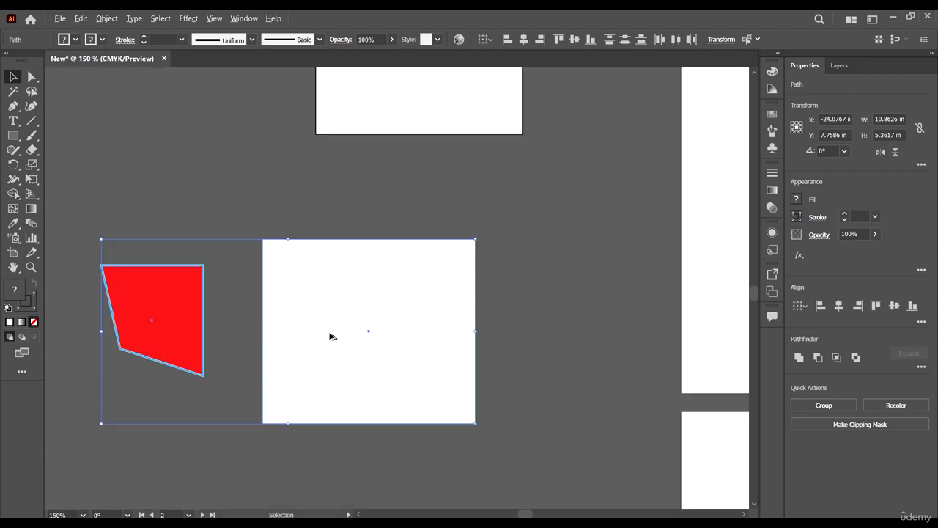
pyautogui.scroll(-5, 332, 336)
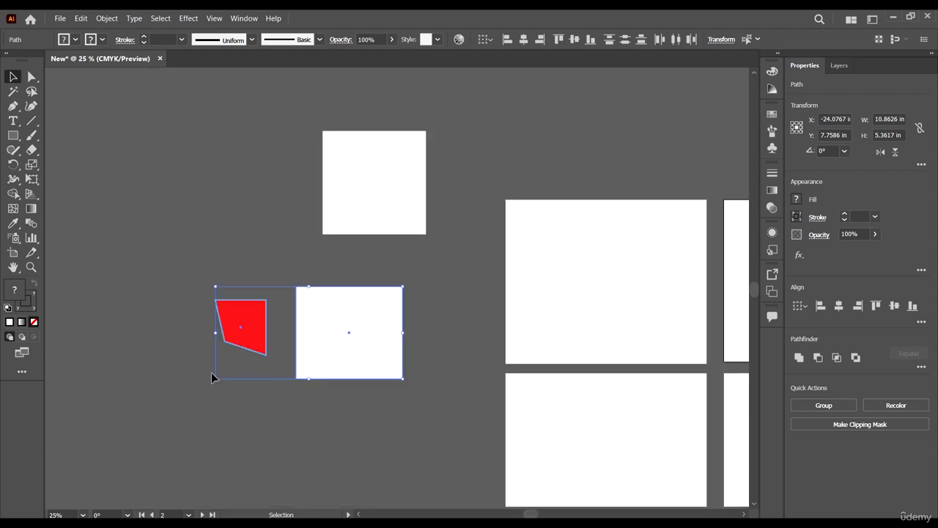
# Use the Zoom tool to magnify the two selected shapes to about 41%.
pyautogui.click(33, 267)
pyautogui.moveTo(278, 275); pyautogui.dragTo(315, 157)
pyautogui.rightClick(366, 303)
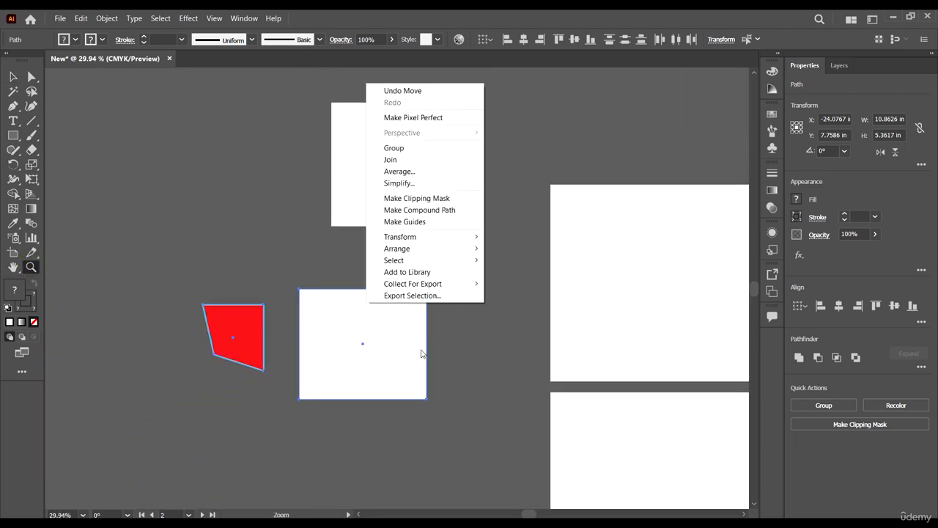
pyautogui.moveTo(477, 454); pyautogui.dragTo(485, 362)
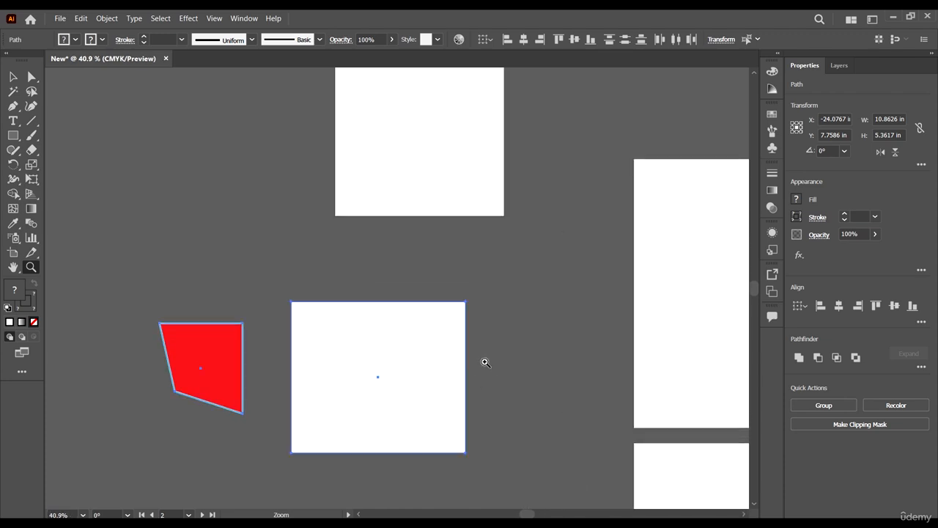
# Pan the canvas with the Hand tool and with its temporary activation from the Selection tool, ending on the red shape and white rectangle.
pyautogui.click(14, 267)
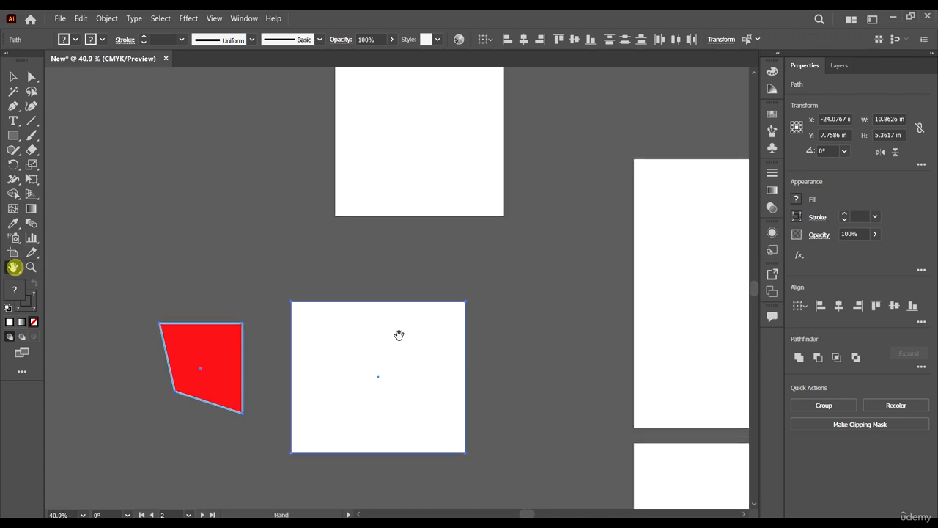
pyautogui.moveTo(557, 356); pyautogui.dragTo(633, 325)
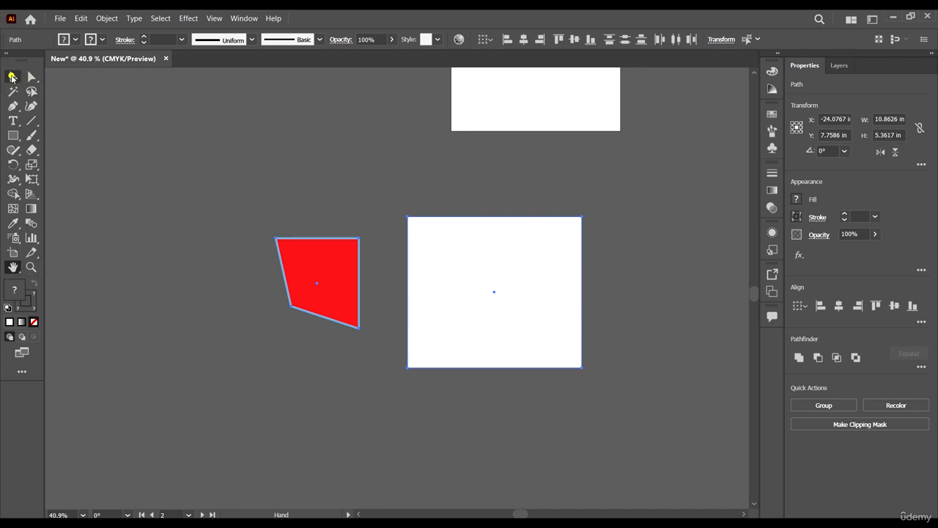
pyautogui.click(12, 77)
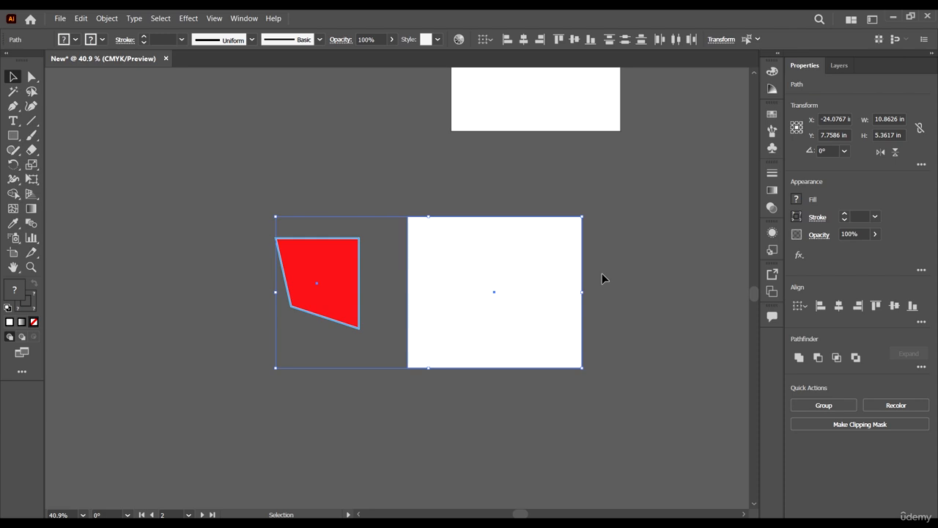
pyautogui.press('space')
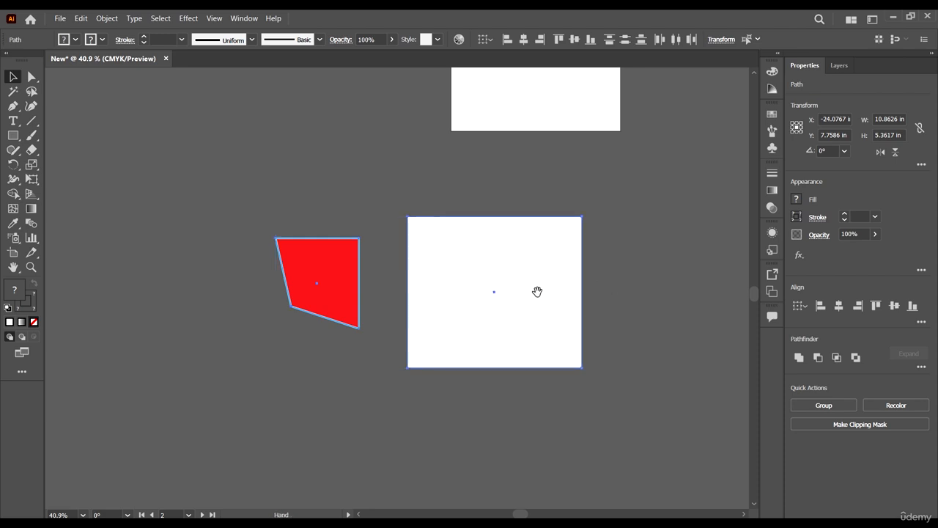
pyautogui.moveTo(604, 289); pyautogui.dragTo(234, 274)
pyautogui.press('space')
pyautogui.moveTo(561, 271); pyautogui.dragTo(687, 279)
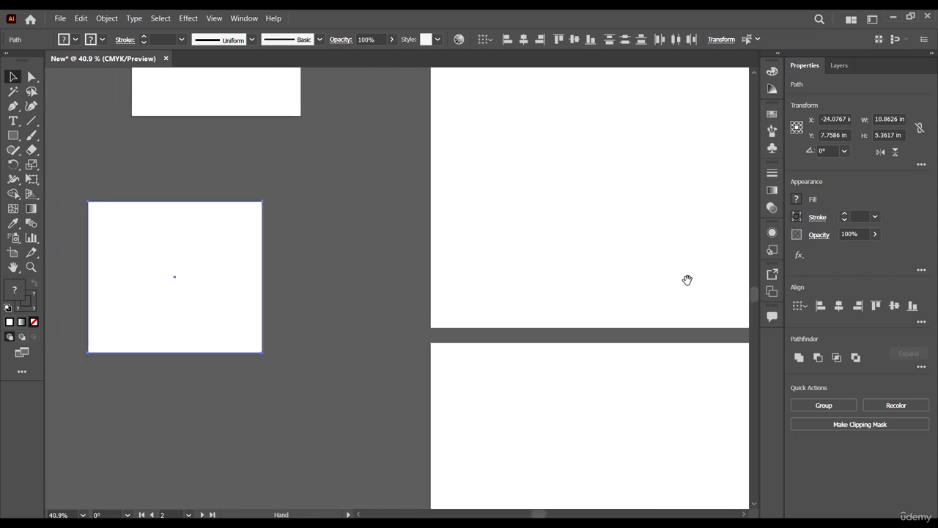
pyautogui.click(14, 267)
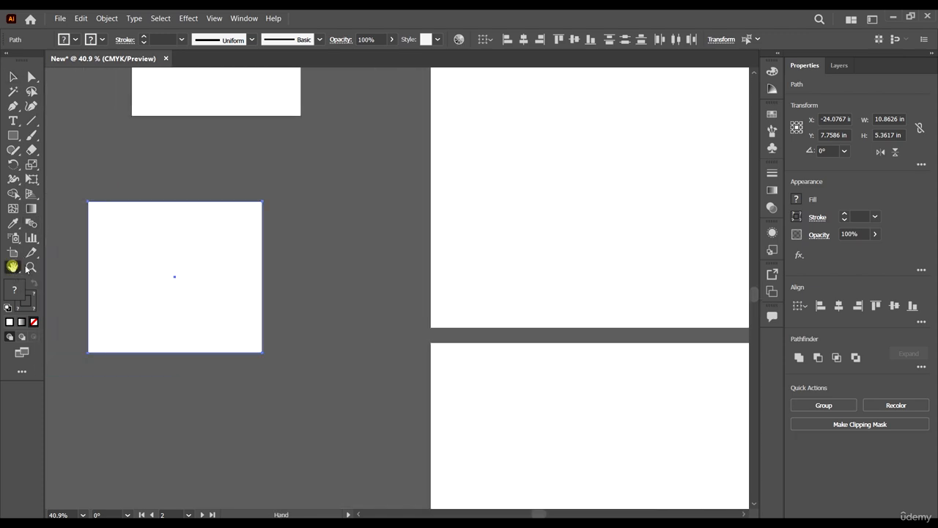
pyautogui.moveTo(176, 330); pyautogui.dragTo(430, 329)
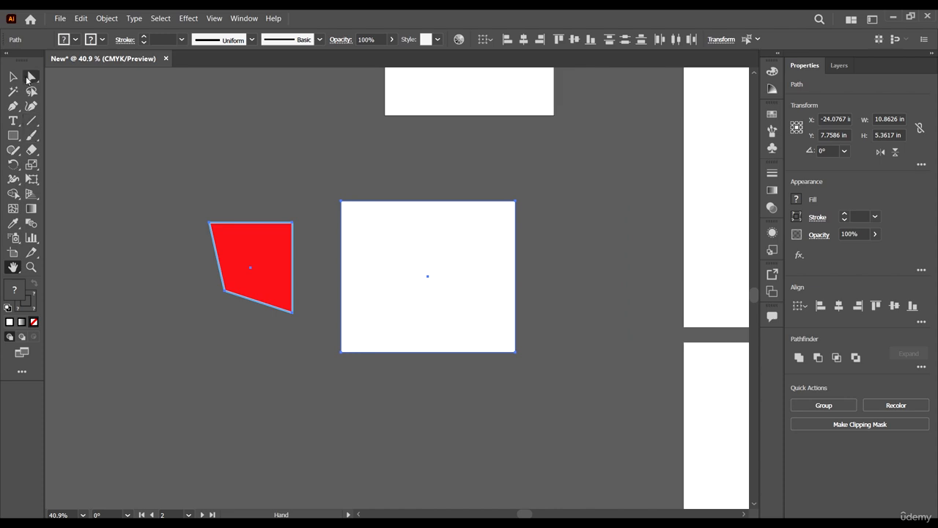
# Select the red shape and the white rectangle beside it together and group them.
pyautogui.click(13, 76)
pyautogui.click(582, 237)
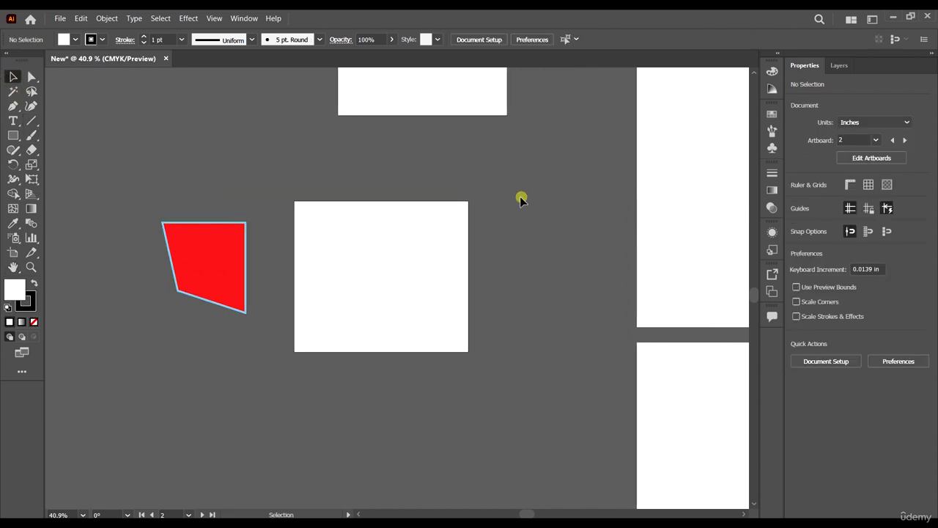
pyautogui.click(381, 277)
pyautogui.moveTo(471, 404); pyautogui.dragTo(84, 157)
pyautogui.scroll(1, 361, 274)
pyautogui.rightClick(361, 273)
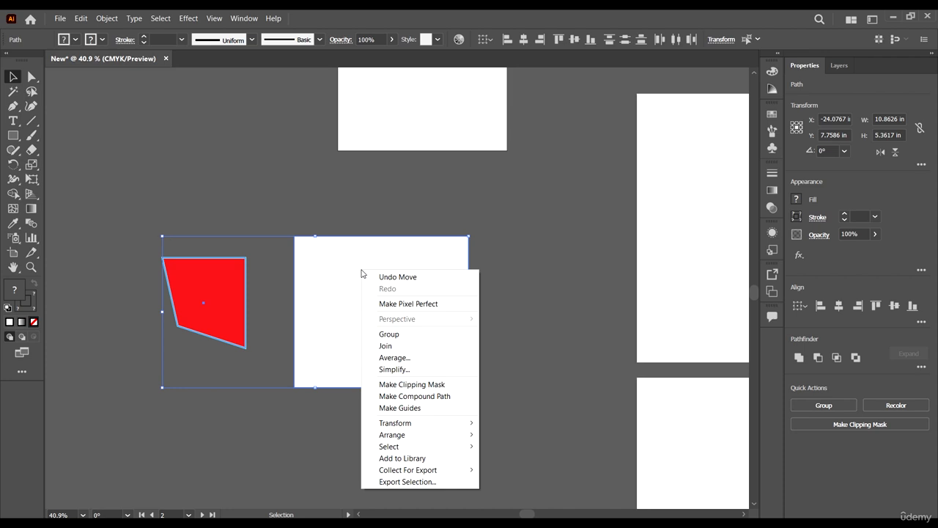
pyautogui.click(389, 333)
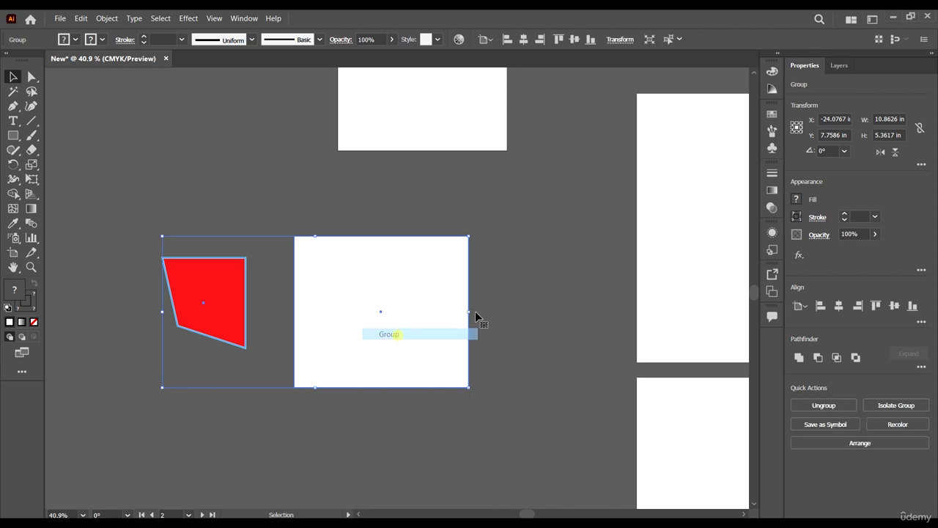
# Move the group back and forth as one object, leaving it at about X -22.1 in, Y 8.3 in.
pyautogui.click(582, 280)
pyautogui.scroll(-1, 543, 233)
pyautogui.moveTo(389, 289); pyautogui.dragTo(503, 280)
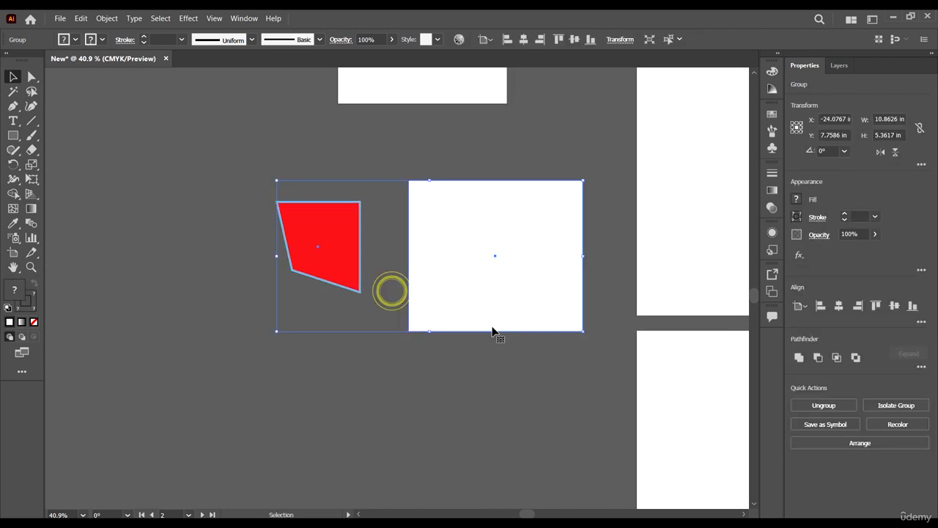
pyautogui.click(523, 430)
pyautogui.scroll(1, 523, 428)
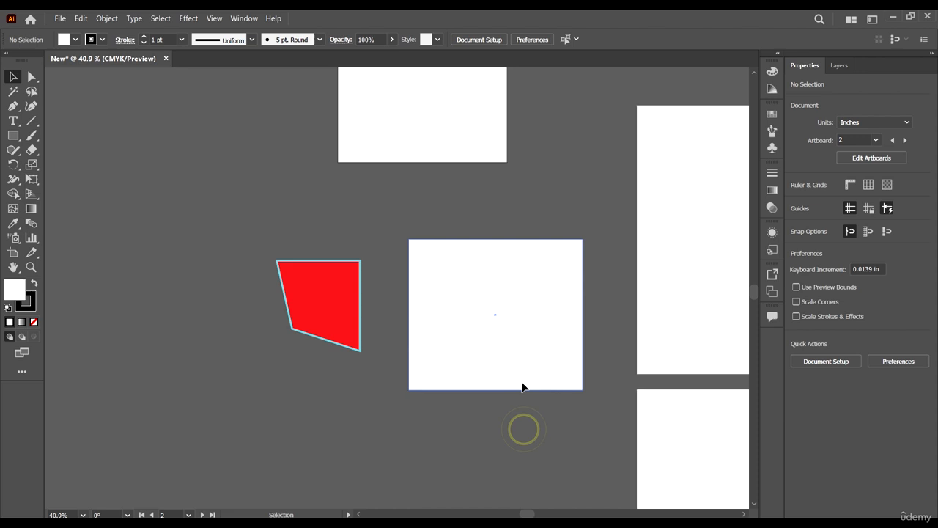
pyautogui.click(532, 323)
pyautogui.moveTo(546, 349); pyautogui.dragTo(408, 300)
pyautogui.click(562, 258)
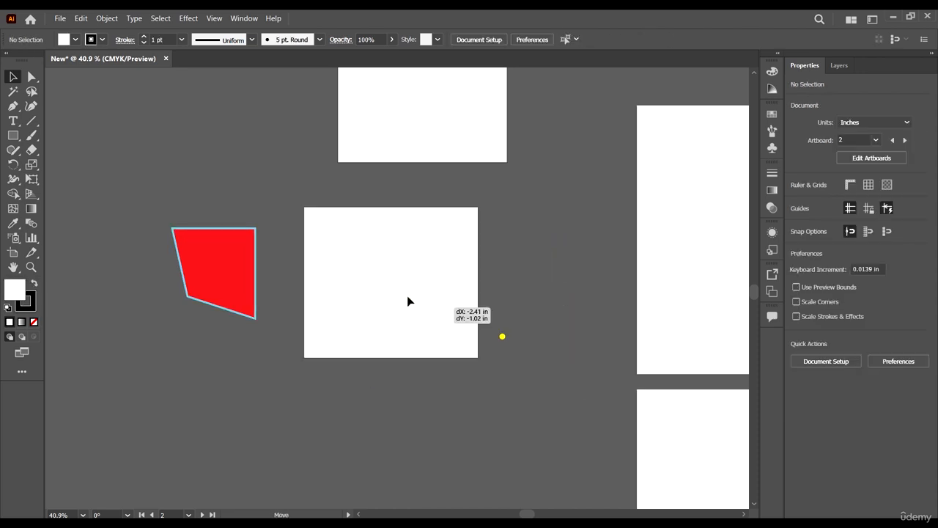
pyautogui.moveTo(385, 269); pyautogui.dragTo(484, 312)
# Move the group up and slightly right, to about X -21.6 in, Y 6.0 in, close below the upper white square.
pyautogui.scroll(-3, 411, 247)
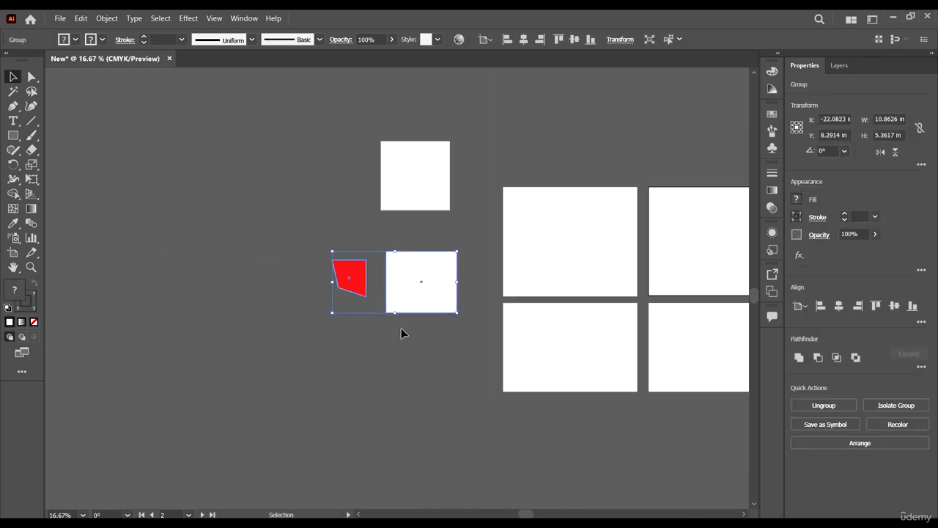
pyautogui.scroll(3, 432, 370)
pyautogui.scroll(2, 423, 372)
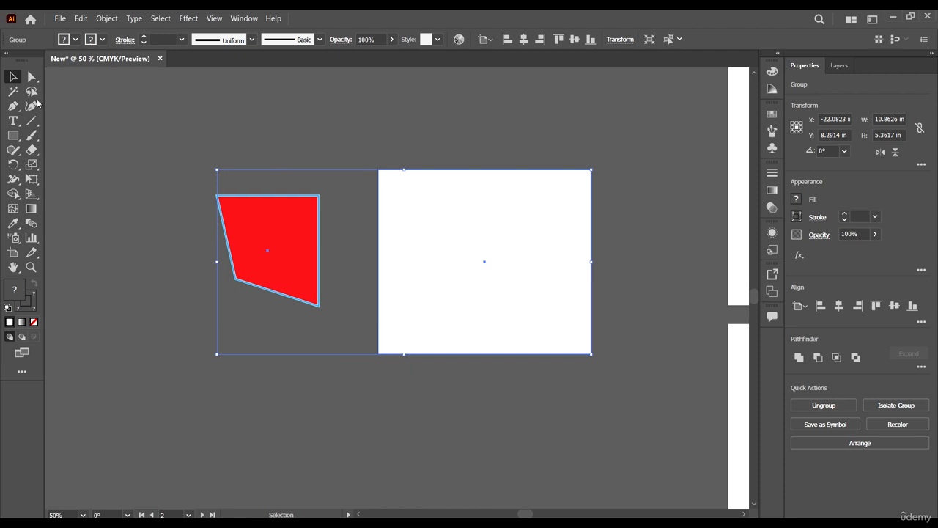
pyautogui.click(103, 125)
pyautogui.click(13, 76)
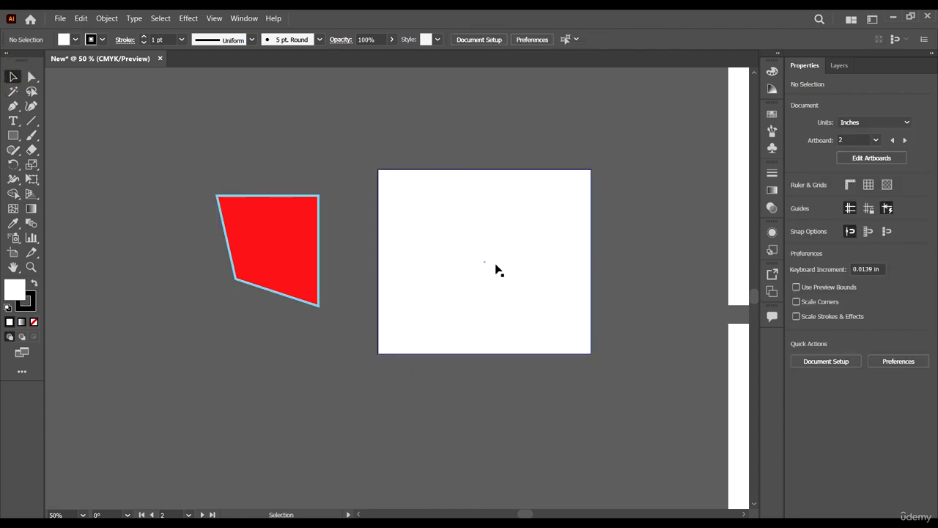
pyautogui.moveTo(473, 251); pyautogui.dragTo(502, 155)
pyautogui.scroll(-4, 465, 331)
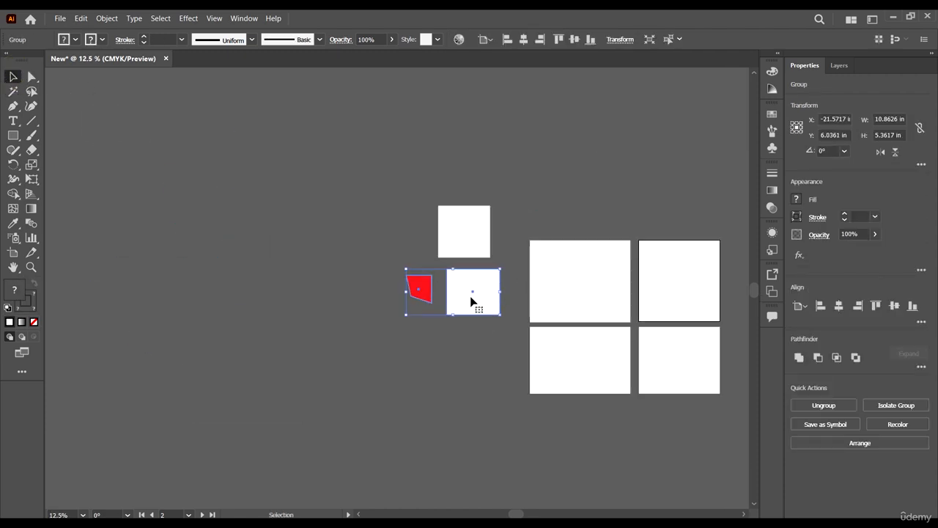
# Move the group slightly down and right, and shift the upper white square up and left.
pyautogui.moveTo(471, 301); pyautogui.dragTo(498, 354)
pyautogui.moveTo(464, 242); pyautogui.dragTo(418, 211)
pyautogui.click(427, 367)
pyautogui.scroll(3, 443, 317)
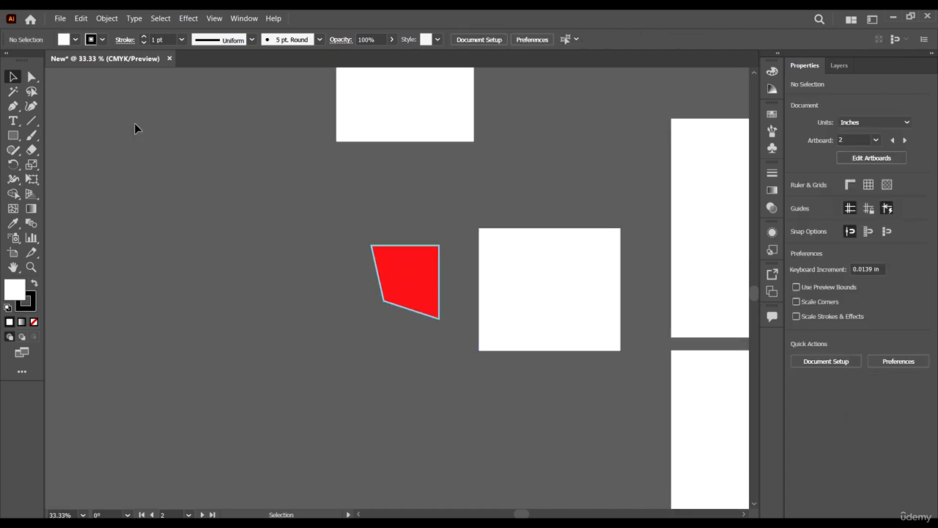
# Reshape the grouped red shape by its corner anchor points with the Direct Selection tool and shift it toward the white rectangle.
pyautogui.click(32, 79)
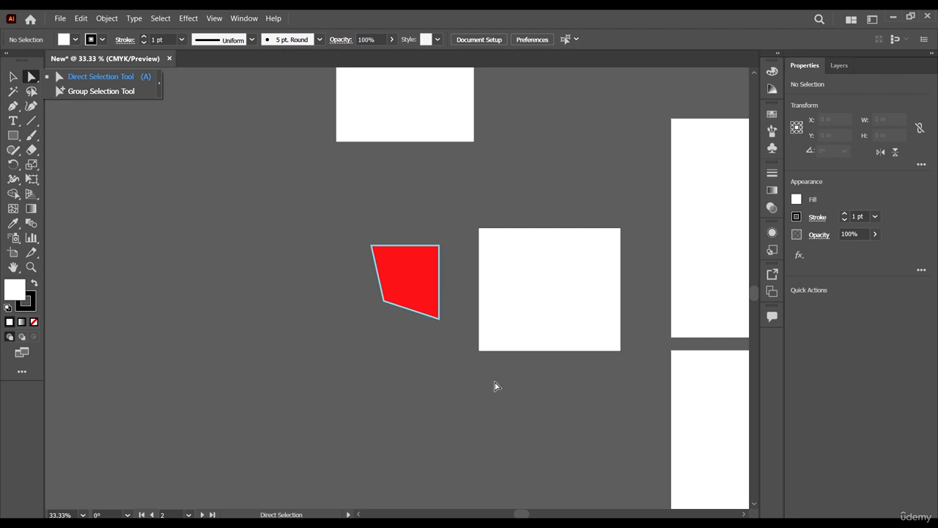
pyautogui.click(439, 319)
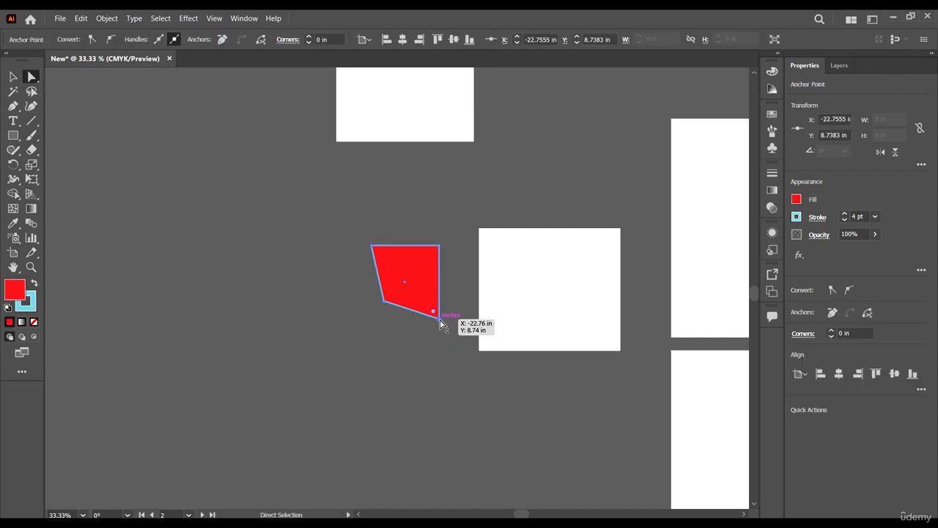
pyautogui.moveTo(440, 320); pyautogui.dragTo(371, 292)
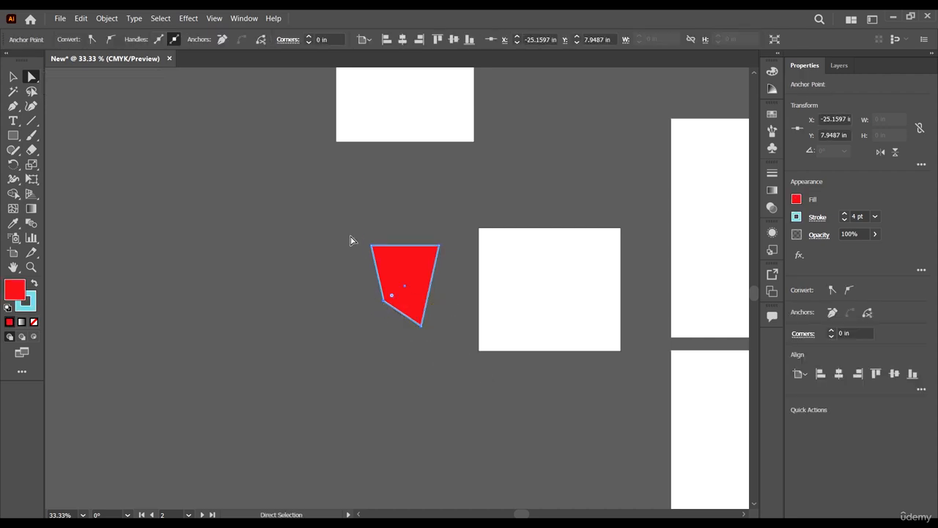
pyautogui.moveTo(350, 236); pyautogui.dragTo(403, 281)
pyautogui.moveTo(371, 244); pyautogui.dragTo(433, 272)
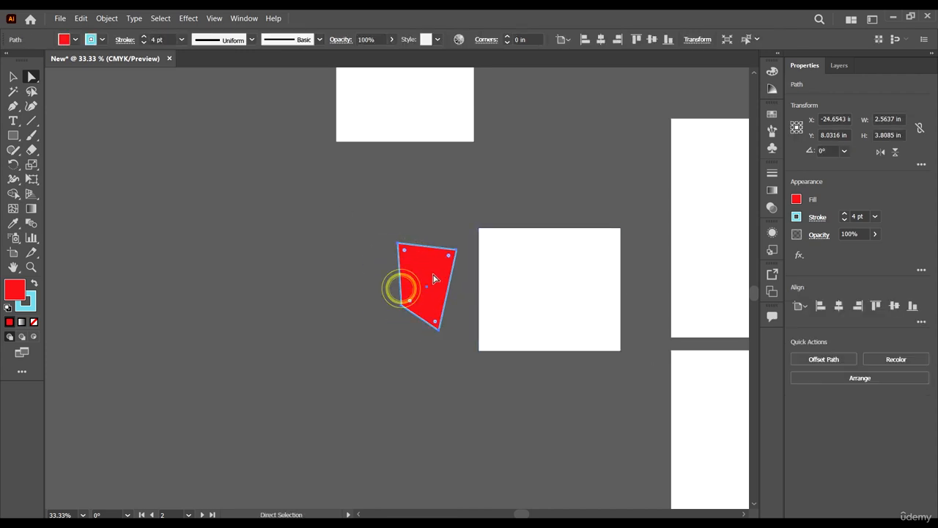
# Select the whole group again and look at its Ungroup option without applying it.
pyautogui.click(13, 75)
pyautogui.click(326, 267)
pyautogui.click(561, 309)
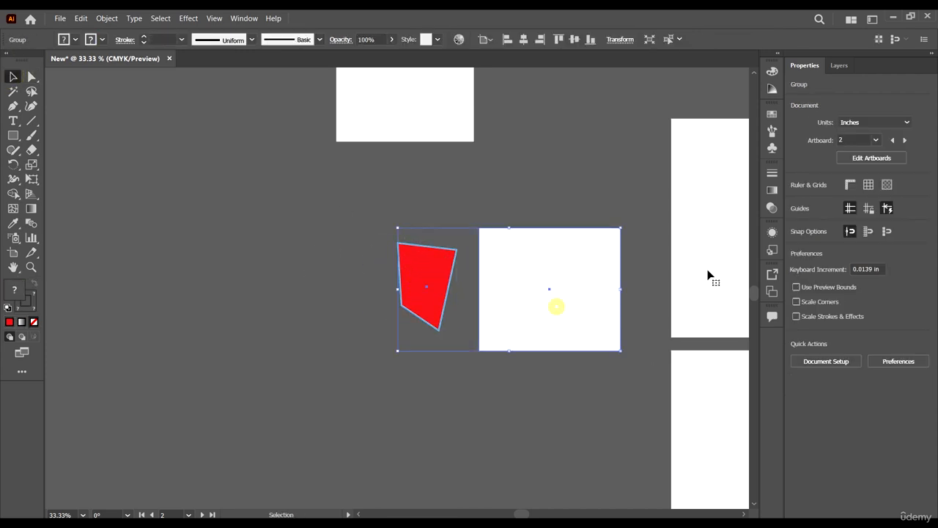
pyautogui.rightClick(535, 263)
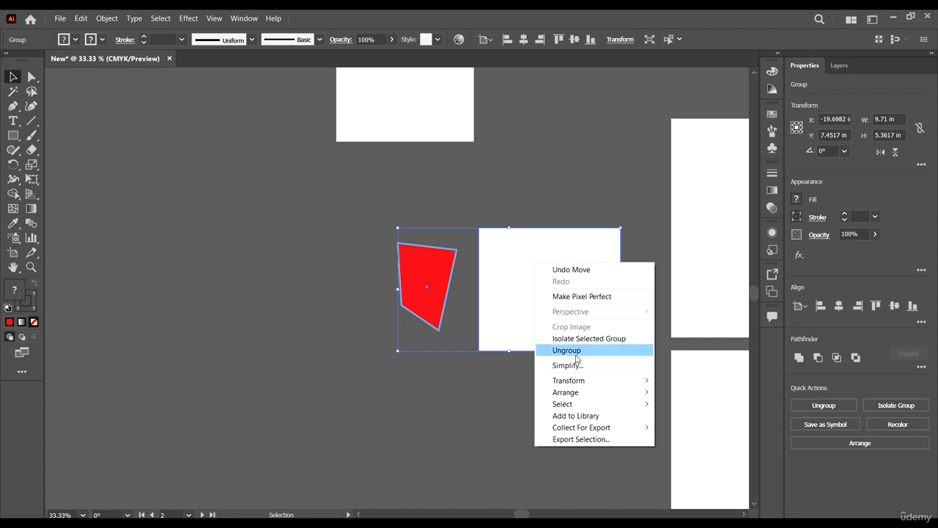
pyautogui.click(421, 408)
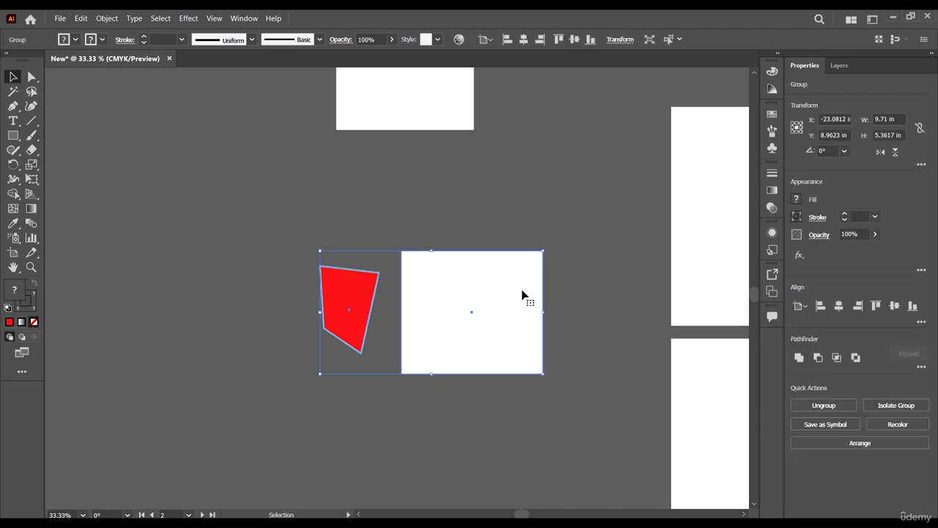
# Shift the group slightly up and right, a little closer to the upper white square, and deselect it.
pyautogui.scroll(-1, 522, 293)
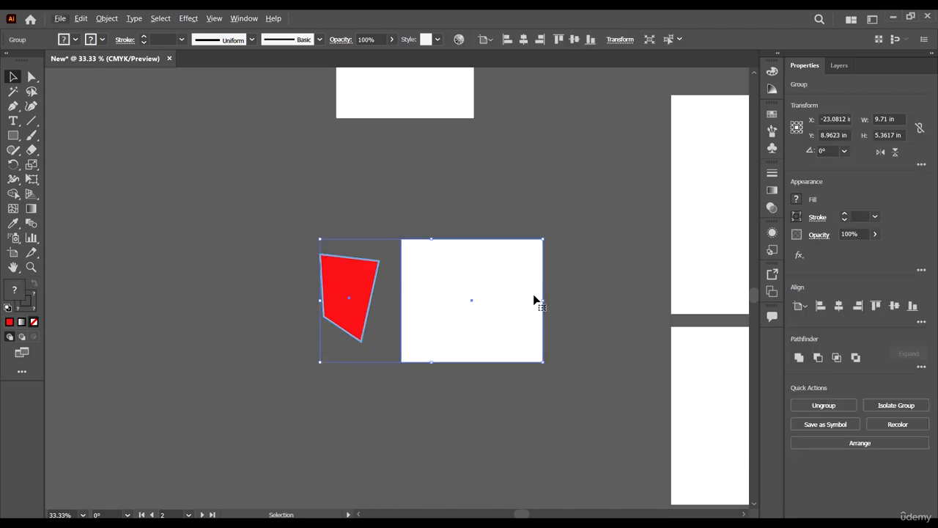
pyautogui.moveTo(532, 299); pyautogui.dragTo(520, 277)
pyautogui.scroll(3, 557, 307)
pyautogui.click(586, 332)
pyautogui.moveTo(486, 312); pyautogui.dragTo(529, 311)
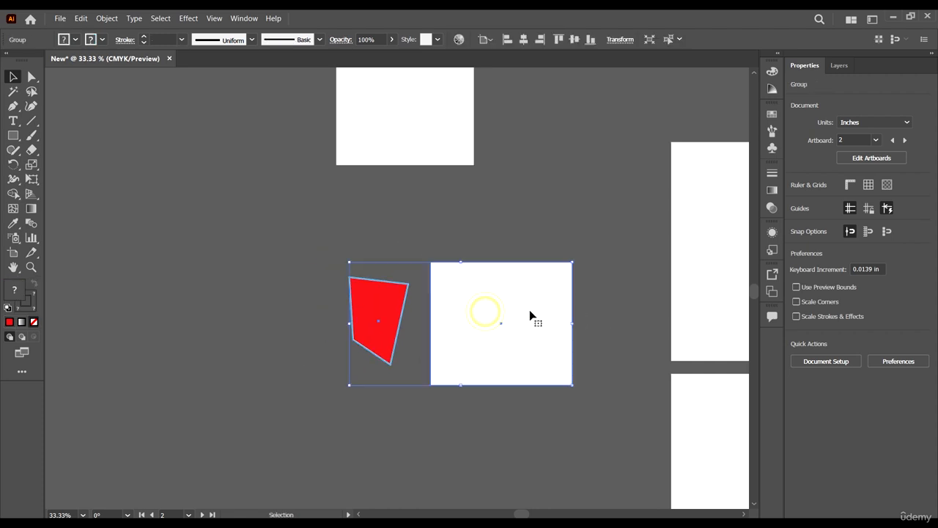
pyautogui.scroll(4, 572, 359)
pyautogui.click(628, 395)
# Enter isolation mode on the group and try to select the dimmed upper white square outside it.
pyautogui.doubleClick(508, 368)
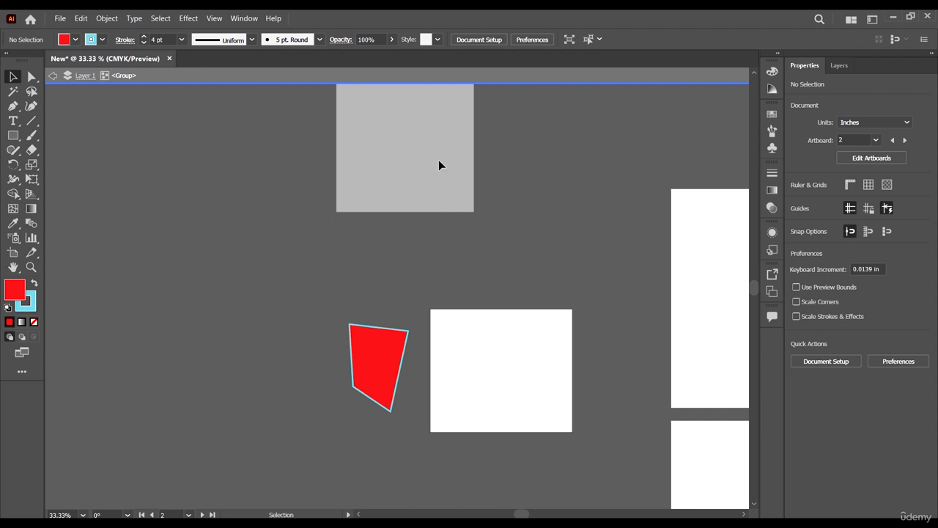
pyautogui.scroll(2, 512, 185)
pyautogui.scroll(-1, 513, 249)
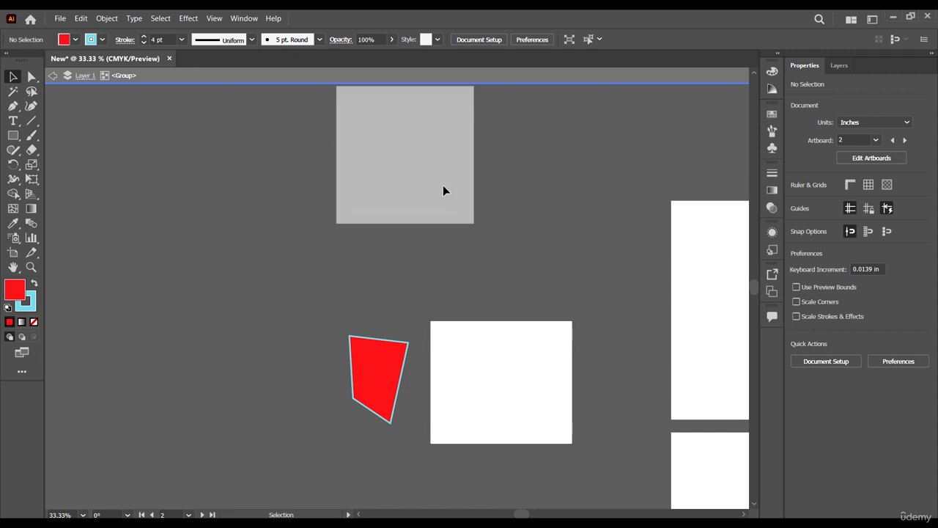
pyautogui.scroll(1, 442, 184)
pyautogui.click(634, 377)
pyautogui.click(307, 274)
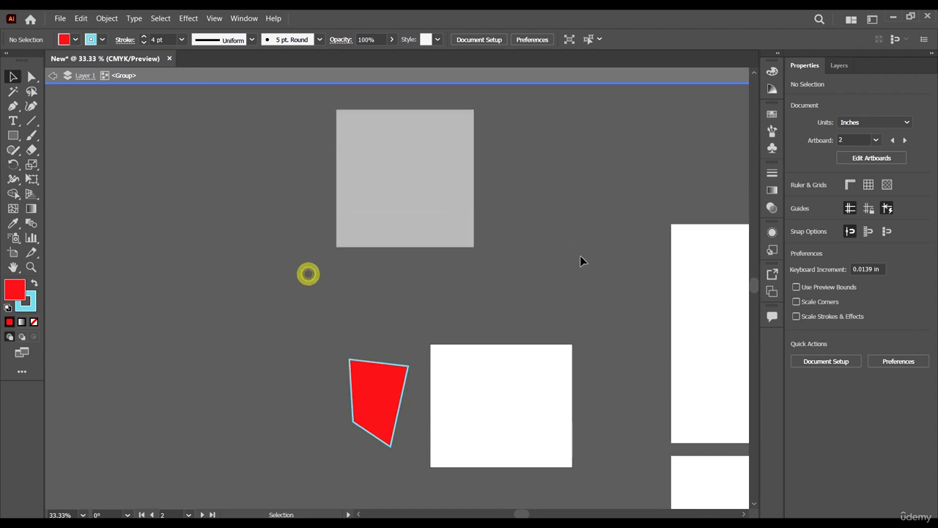
pyautogui.click(582, 258)
pyautogui.click(346, 136)
pyautogui.moveTo(494, 241); pyautogui.dragTo(350, 104)
pyautogui.click(513, 222)
pyautogui.click(638, 352)
# Inside the isolated group, move the white rectangle and red shape separately, shift both left, and leave the rectangle at about X -21.1 in, Y 6.2 in.
pyautogui.moveTo(476, 435); pyautogui.dragTo(513, 404)
pyautogui.moveTo(373, 387); pyautogui.dragTo(397, 368)
pyautogui.moveTo(518, 391); pyautogui.dragTo(516, 383)
pyautogui.moveTo(635, 408); pyautogui.dragTo(315, 341)
pyautogui.moveTo(498, 375); pyautogui.dragTo(477, 375)
pyautogui.click(644, 343)
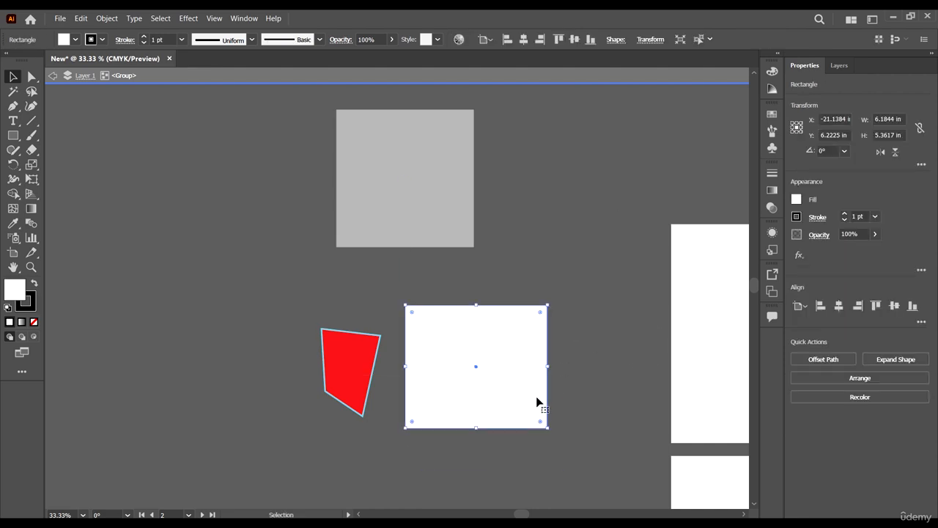
pyautogui.moveTo(591, 466); pyautogui.dragTo(498, 405)
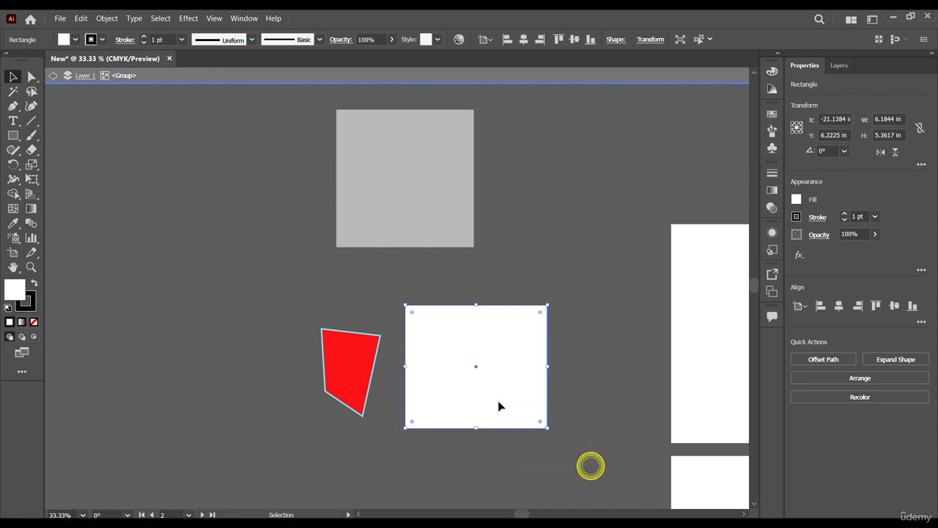
pyautogui.click(418, 335)
pyautogui.click(163, 162)
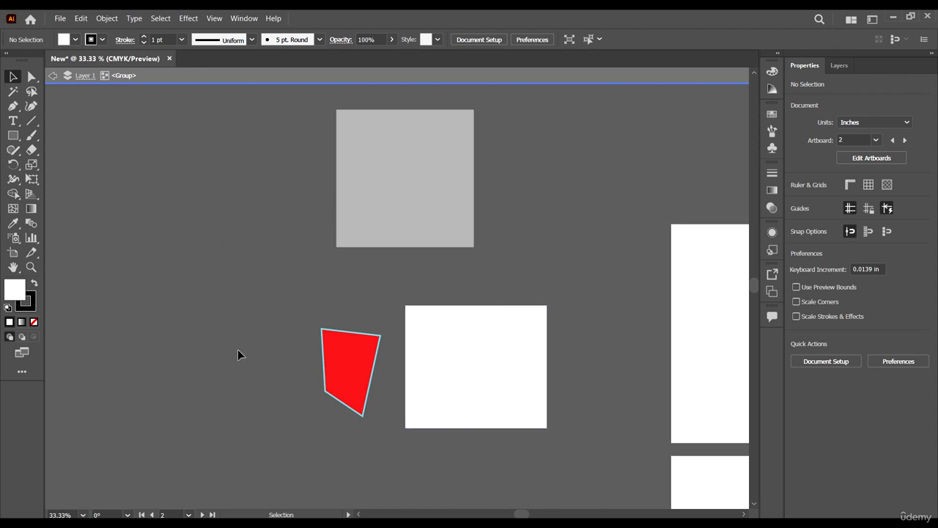
# Exit the group's isolation mode and select the red shape and white rectangle as one group.
pyautogui.doubleClick(250, 209)
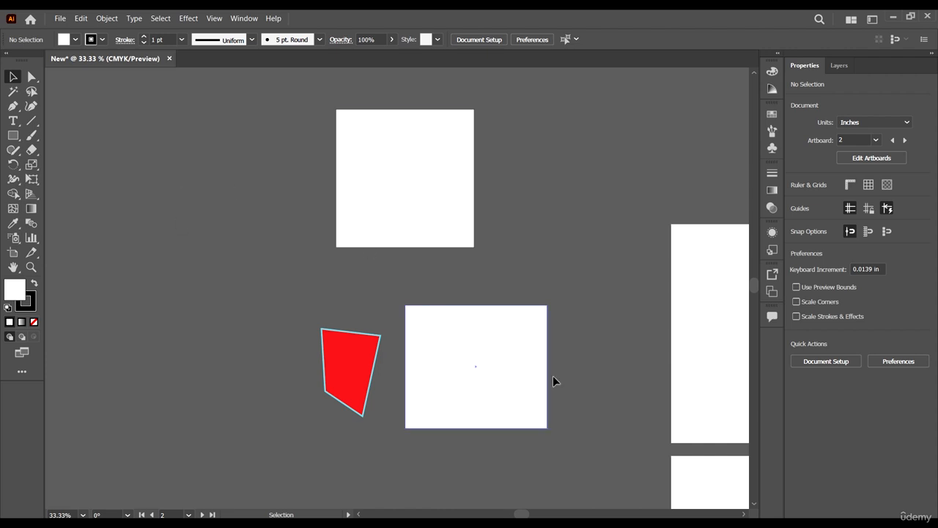
pyautogui.moveTo(559, 466); pyautogui.dragTo(465, 383)
pyautogui.click(593, 344)
pyautogui.click(537, 358)
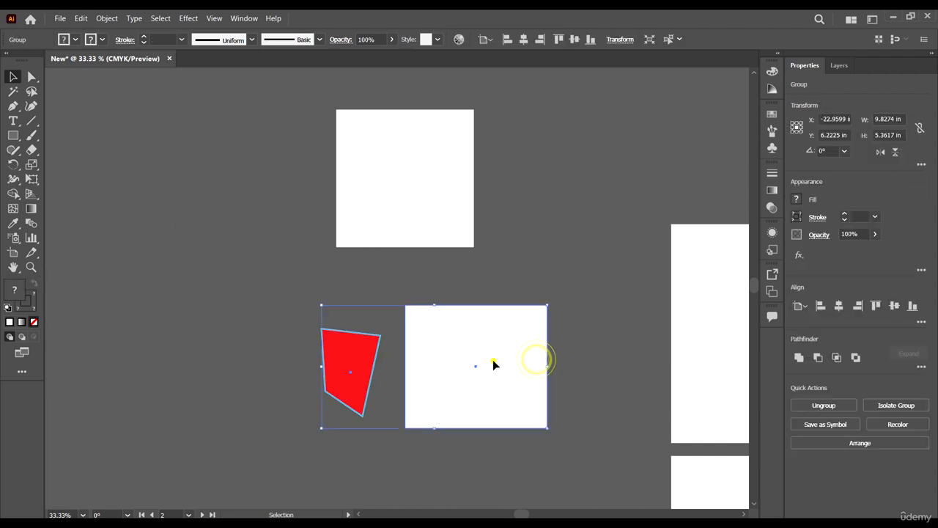
# Isolate the group once more, then go back one level to normal editing and reselect the whole group.
pyautogui.doubleClick(493, 365)
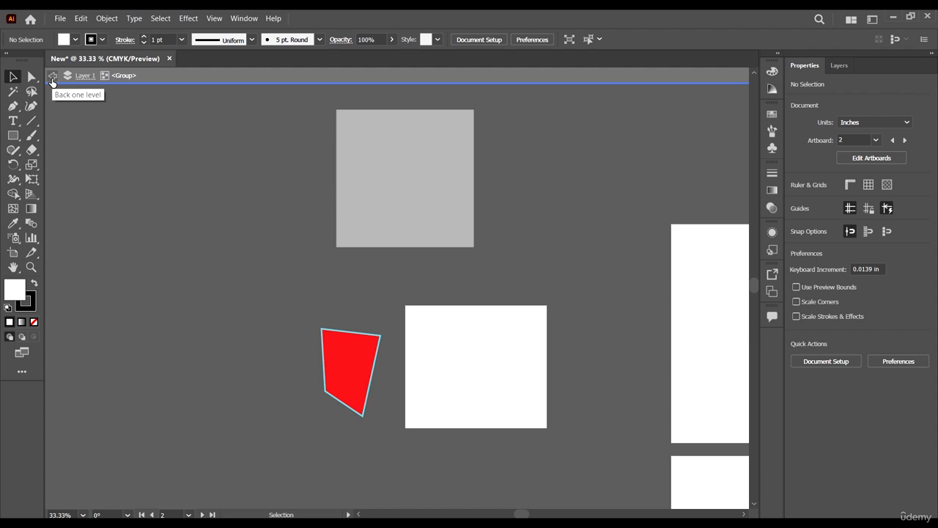
pyautogui.click(52, 77)
pyautogui.click(52, 81)
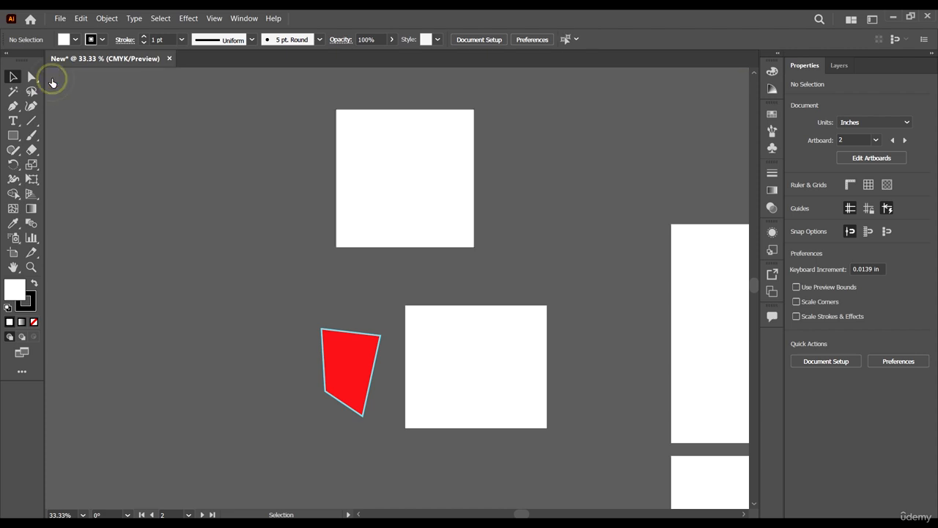
pyautogui.scroll(-2, 616, 341)
pyautogui.moveTo(599, 362); pyautogui.dragTo(424, 319)
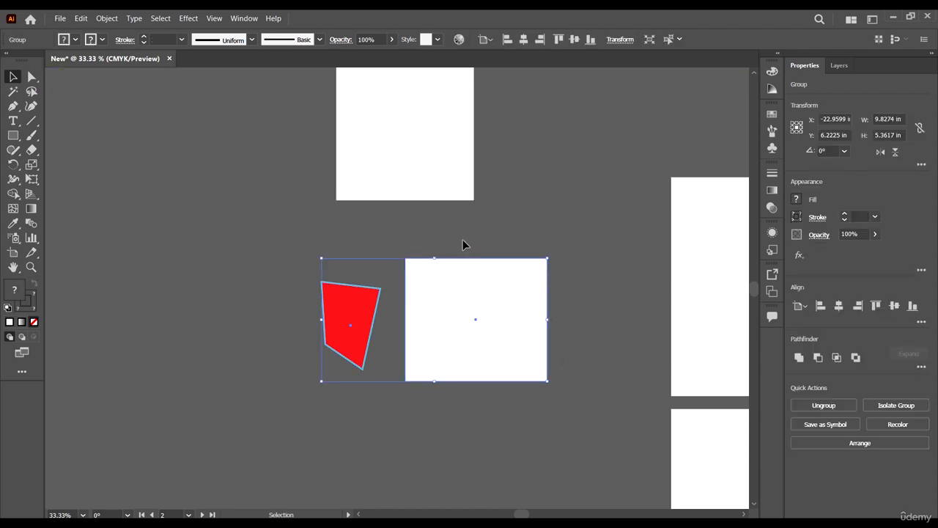
pyautogui.scroll(2, 450, 364)
# Isolate the upper white square on its own and move it to about X -22.6 in, Y -3.1 in.
pyautogui.click(403, 193)
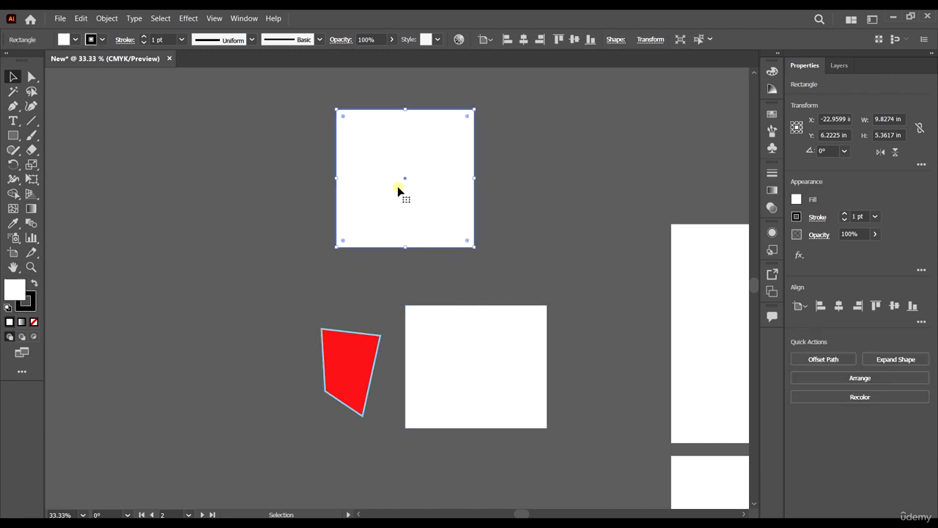
pyautogui.scroll(2, 492, 236)
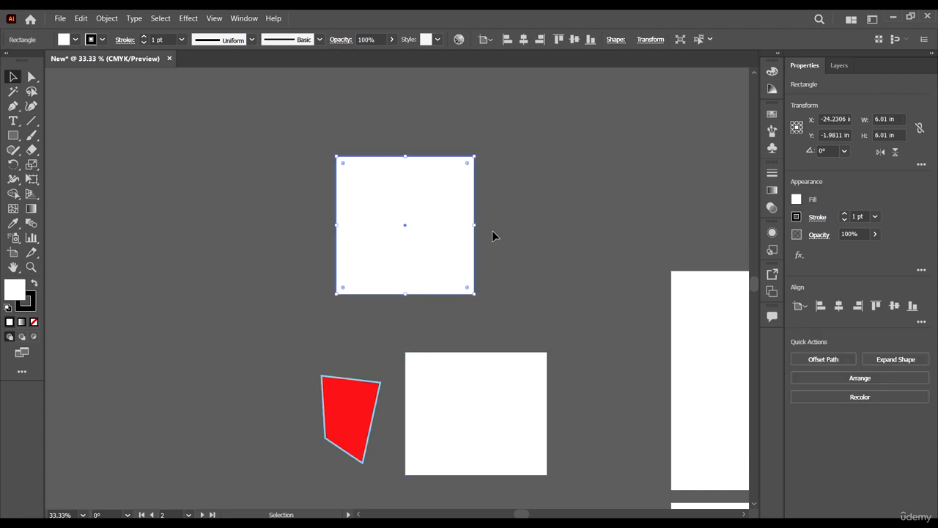
pyautogui.doubleClick(409, 237)
pyautogui.moveTo(452, 245); pyautogui.dragTo(415, 256)
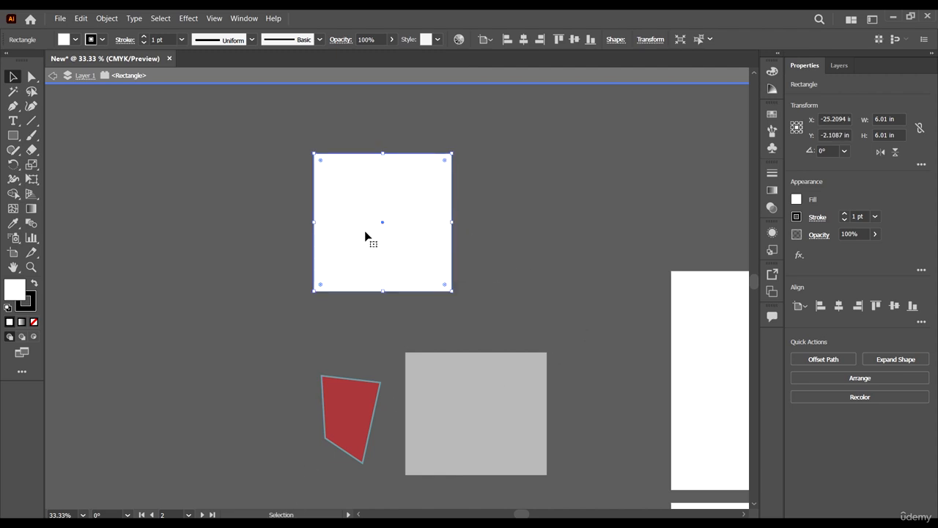
pyautogui.moveTo(365, 234); pyautogui.dragTo(425, 212)
pyautogui.click(608, 249)
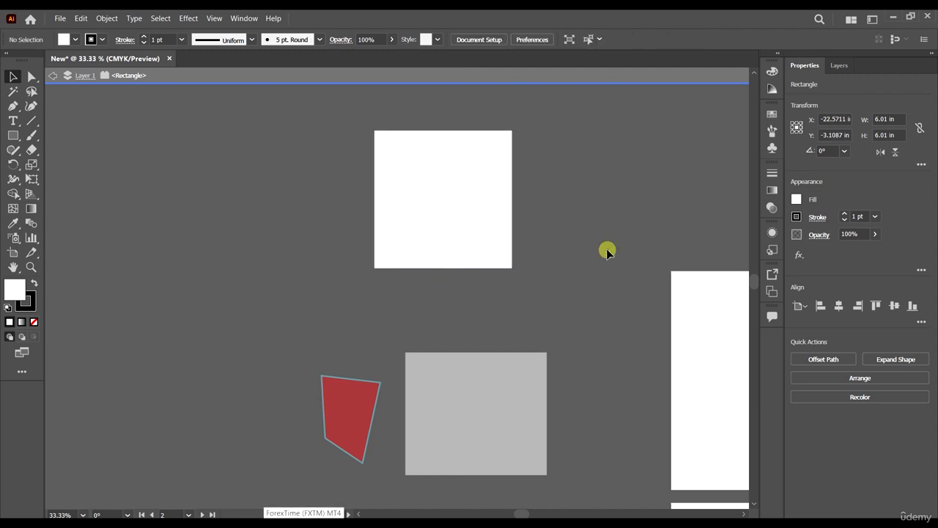
# Back out of the square's isolation through the Layer 1 level to normal editing.
pyautogui.click(50, 76)
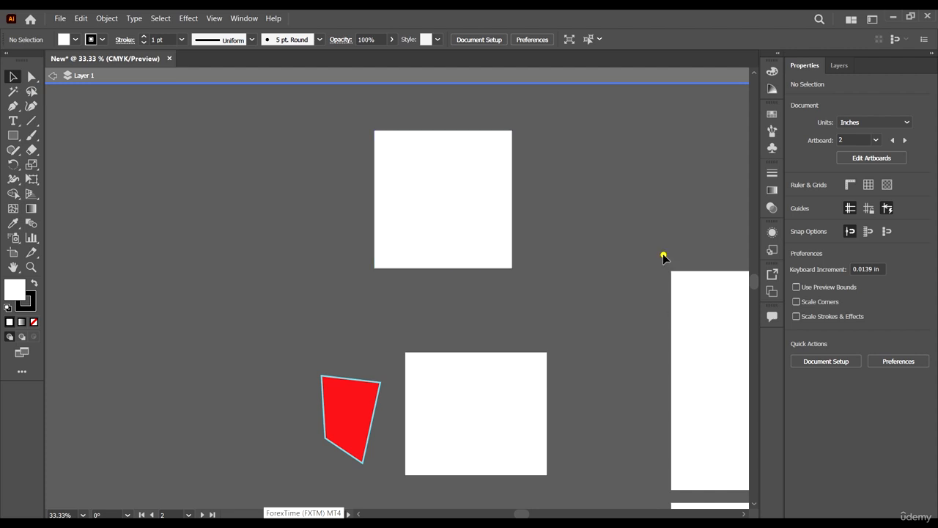
pyautogui.click(664, 255)
pyautogui.click(52, 76)
# Look through the context commands with nothing selected and for the upper white square, without applying any.
pyautogui.rightClick(398, 218)
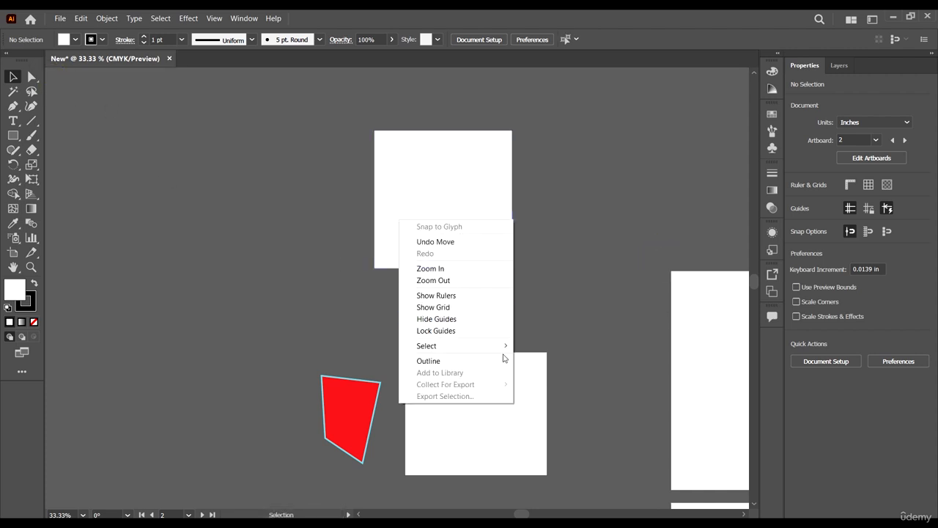
pyautogui.click(566, 251)
pyautogui.rightClick(444, 196)
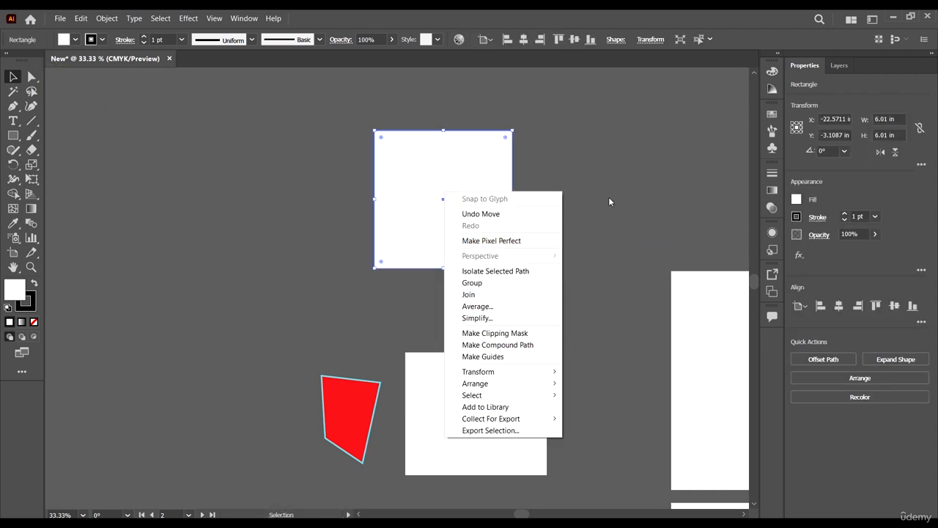
pyautogui.click(649, 203)
# Move the upper white square down, close above the white rectangle, to about X -22.0 in, Y -0.6 in, and deselect it.
pyautogui.scroll(-1, 456, 205)
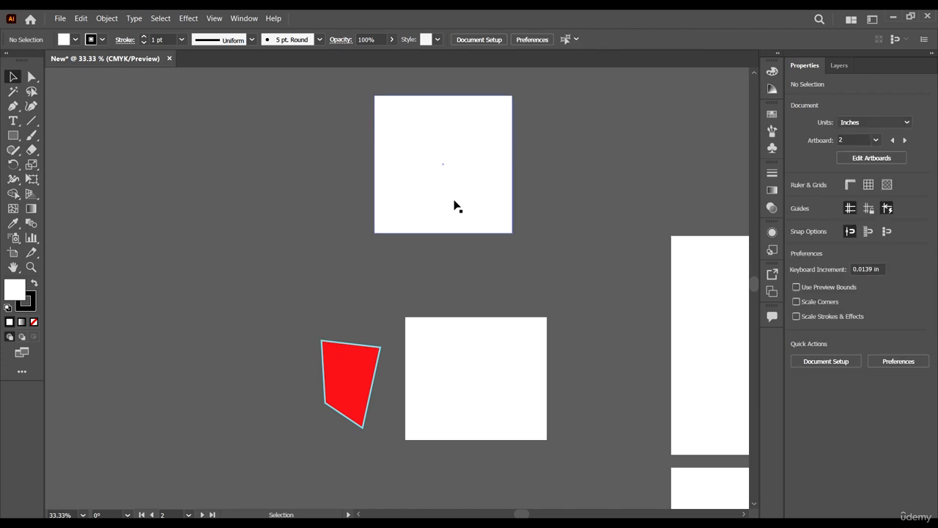
pyautogui.moveTo(466, 209); pyautogui.dragTo(482, 279)
pyautogui.hotkey('ctrl', '-')
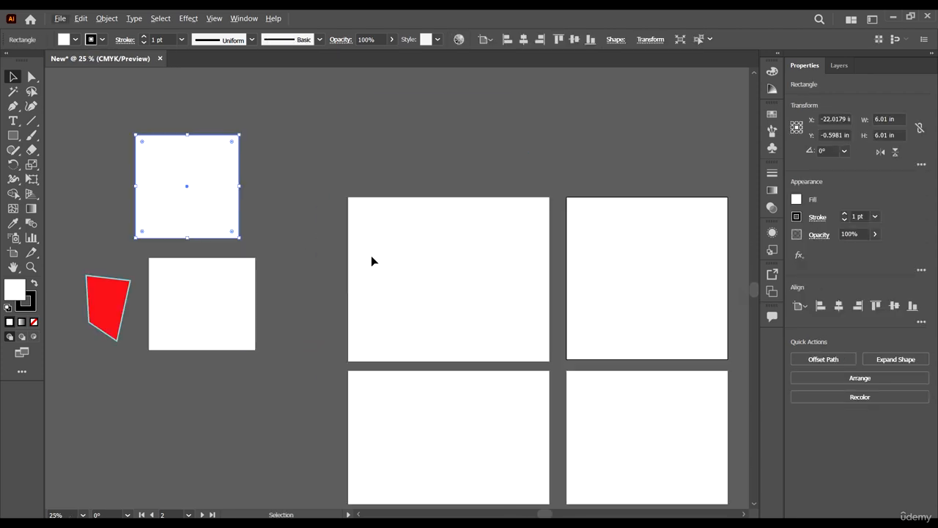
pyautogui.scroll(-1, 371, 257)
pyautogui.scroll(2, 177, 210)
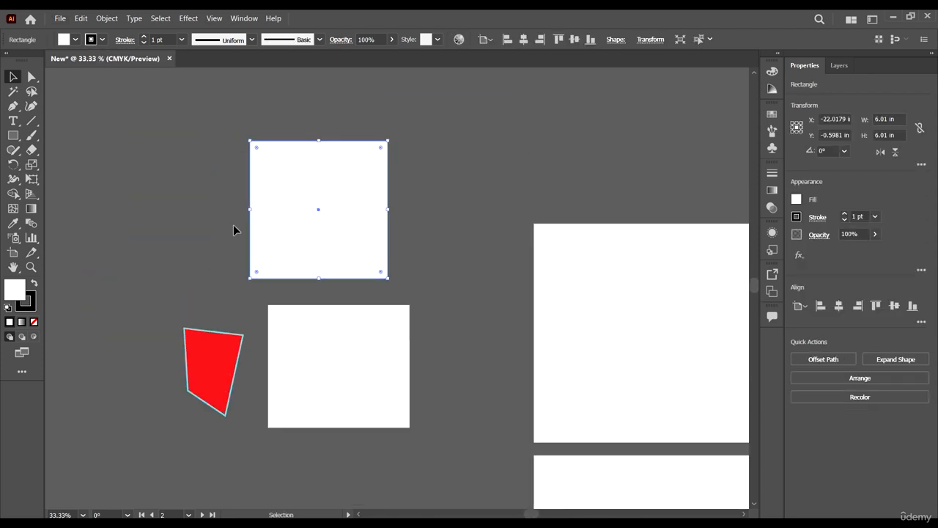
pyautogui.scroll(-1, 472, 281)
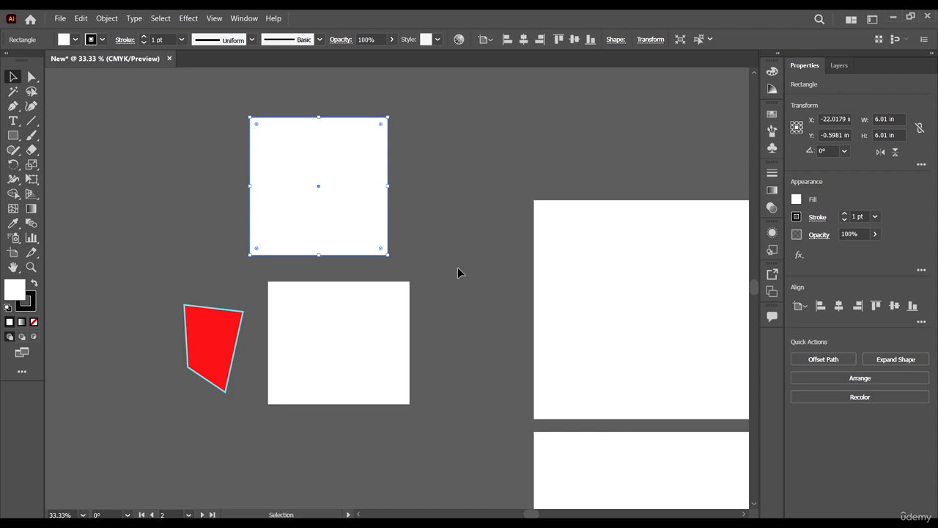
pyautogui.keyDown('alt'); pyautogui.scroll(-1, 458, 273); pyautogui.keyUp('alt')
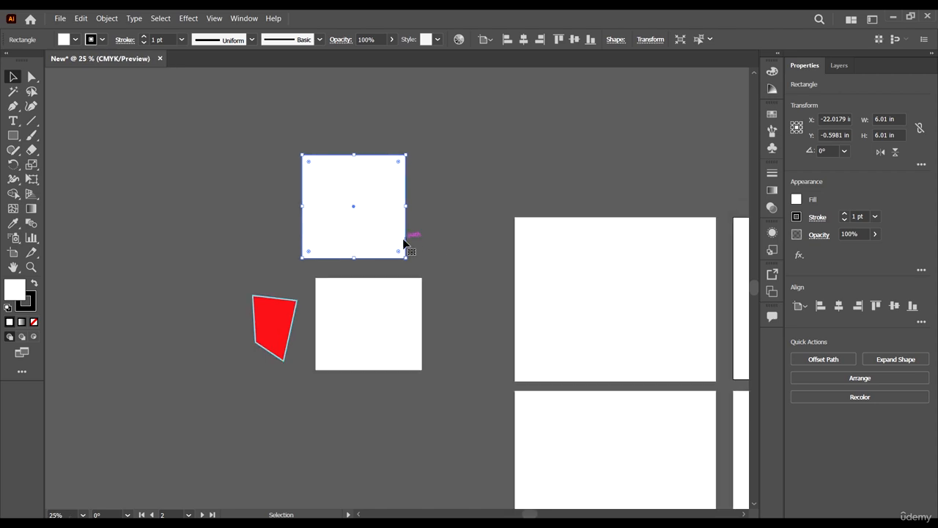
pyautogui.scroll(-2, 427, 282)
pyautogui.scroll(2, 427, 282)
pyautogui.click(459, 239)
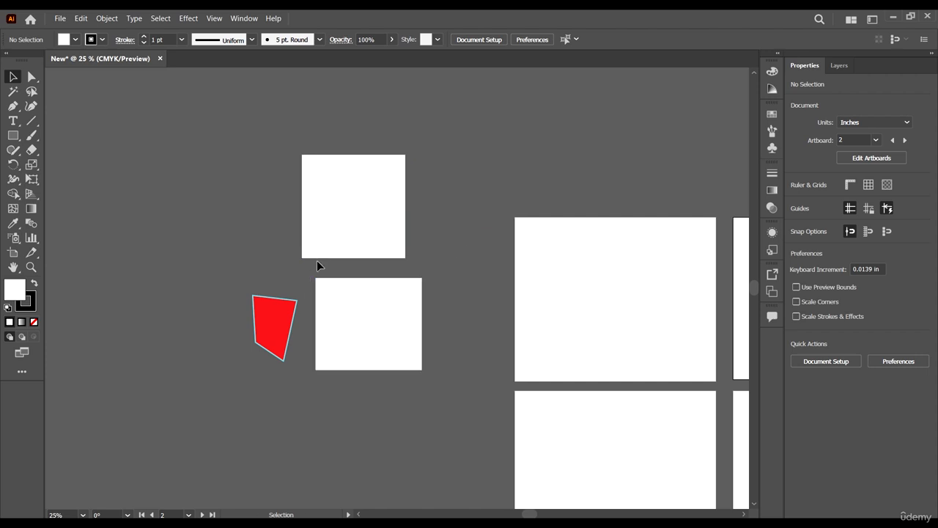